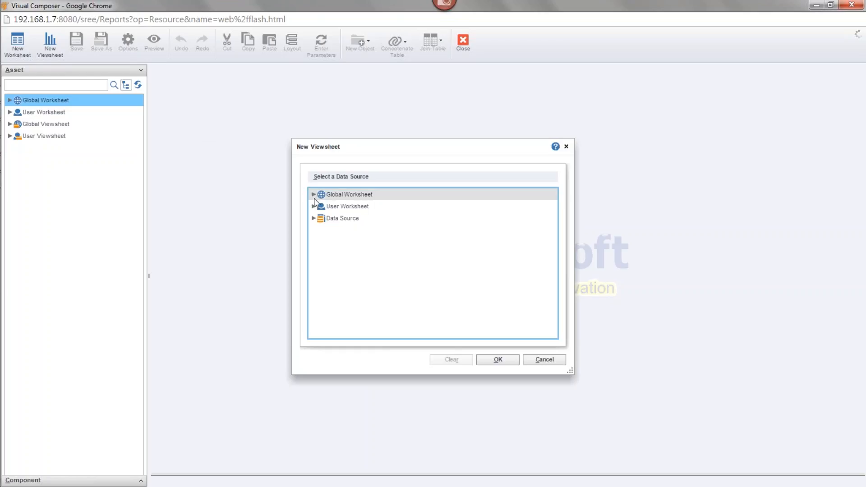
Create the new viewsheet from the Sales Explore worksheet in the Sales folder of Global Worksheet
left_click(314, 195)
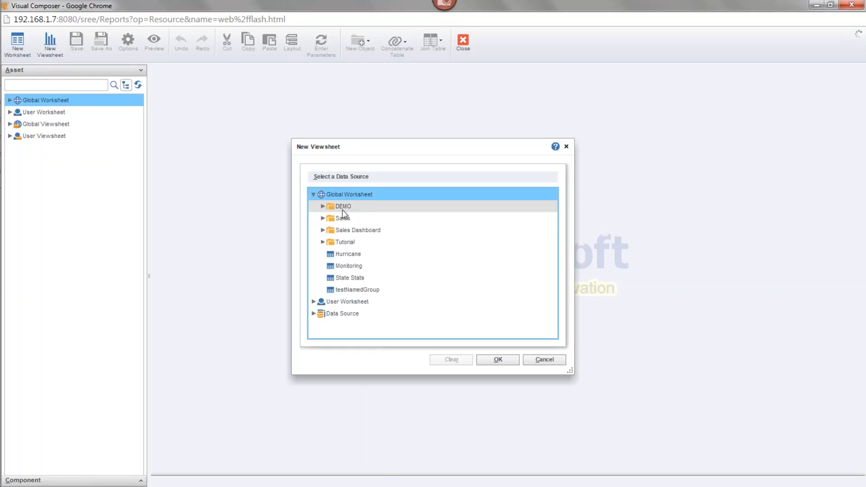
left_click(322, 218)
double_click(340, 242)
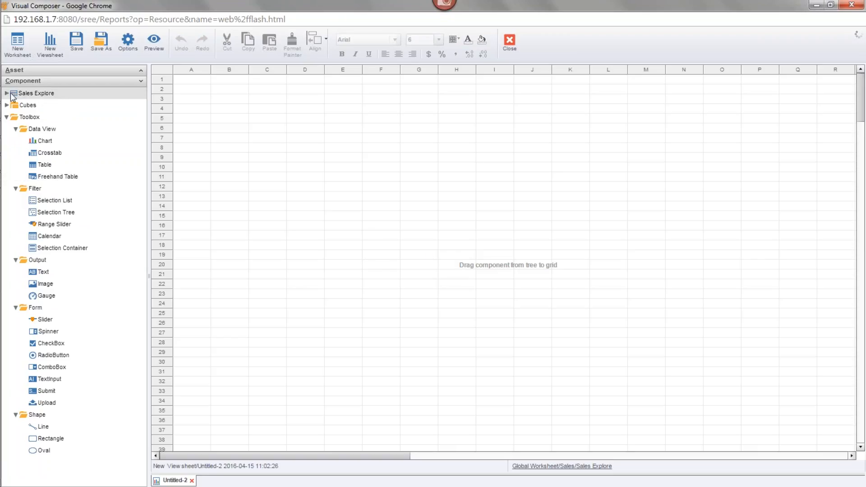
Place a chart on the grid starting at cell C3 and enlarge it to about column K, row 19
left_click_drag(31, 141, 252, 97)
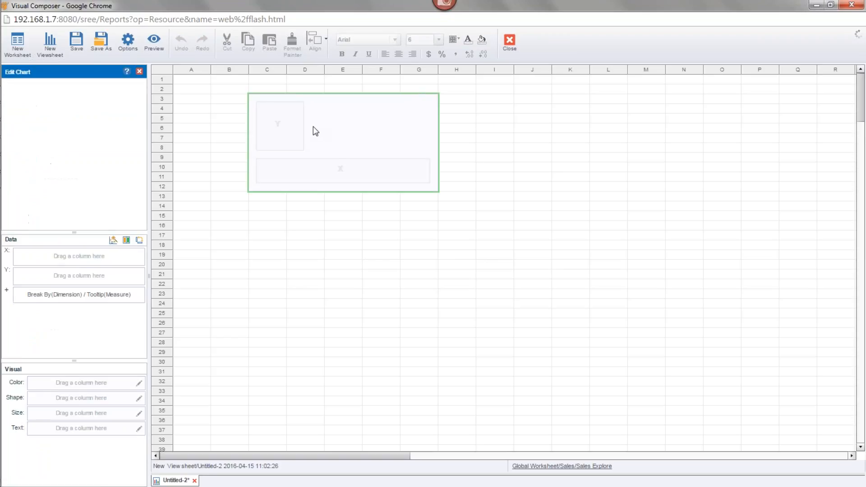
left_click_drag(440, 192, 573, 262)
Plot the Category dimension on the chart's X axis and the Quantity Purchased measure on its Y axis
left_click(7, 84)
left_click(16, 96)
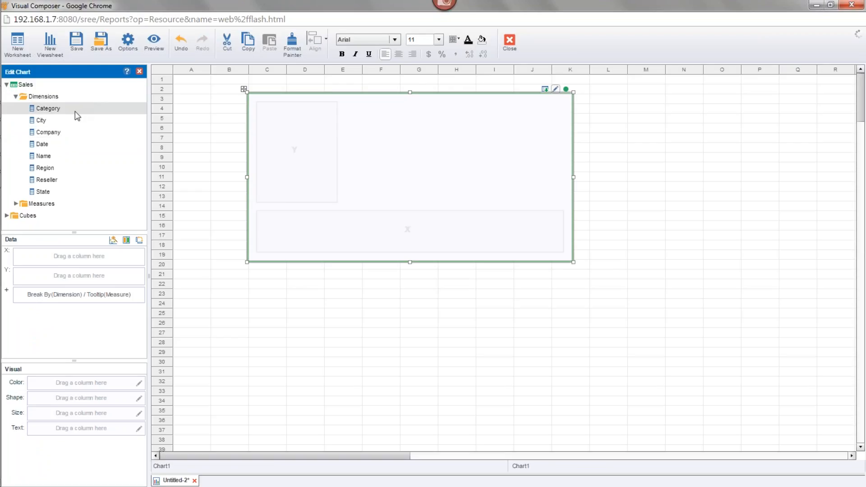
left_click_drag(59, 112, 53, 258)
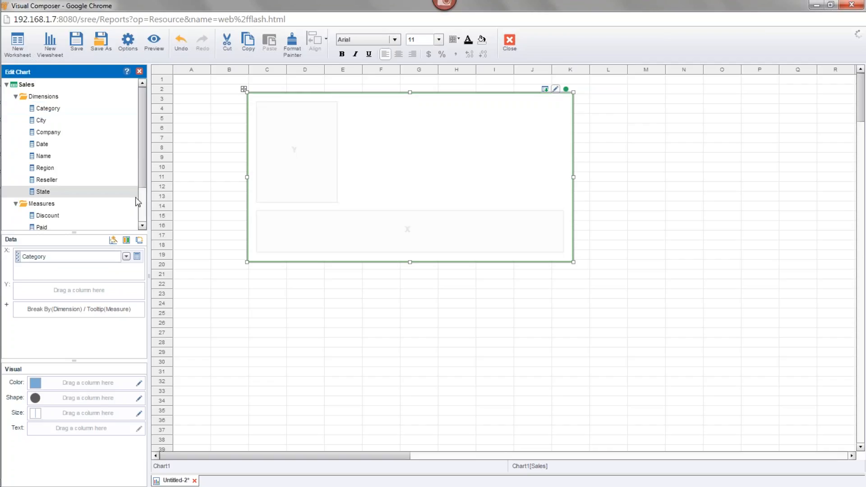
left_click_drag(141, 171, 141, 210)
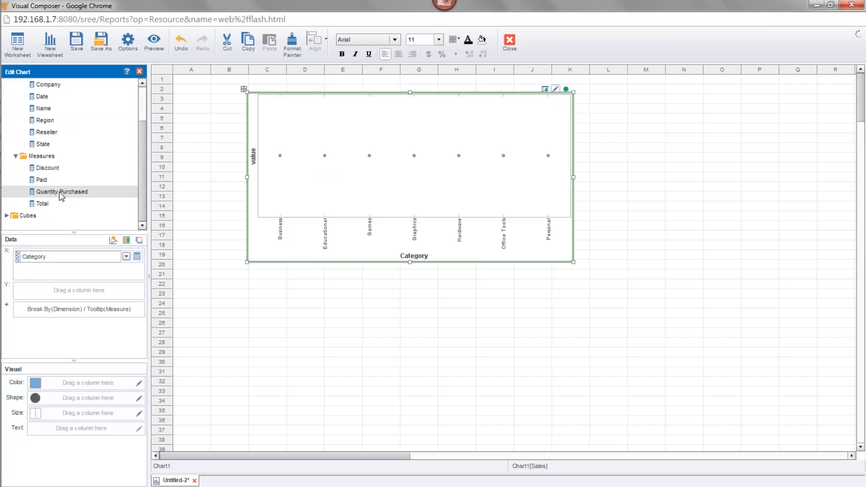
left_click_drag(59, 193, 71, 286)
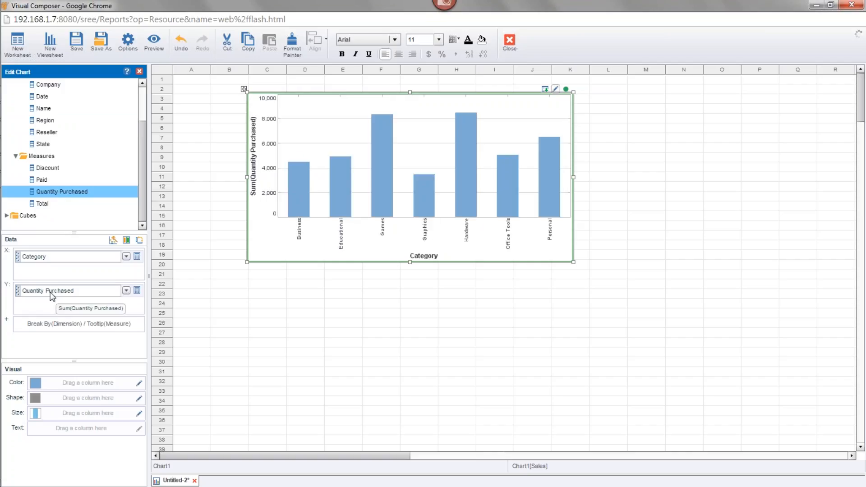
Set the chart's Quantity Purchased aggregate to Average and apply it
left_click(137, 291)
left_click(133, 321)
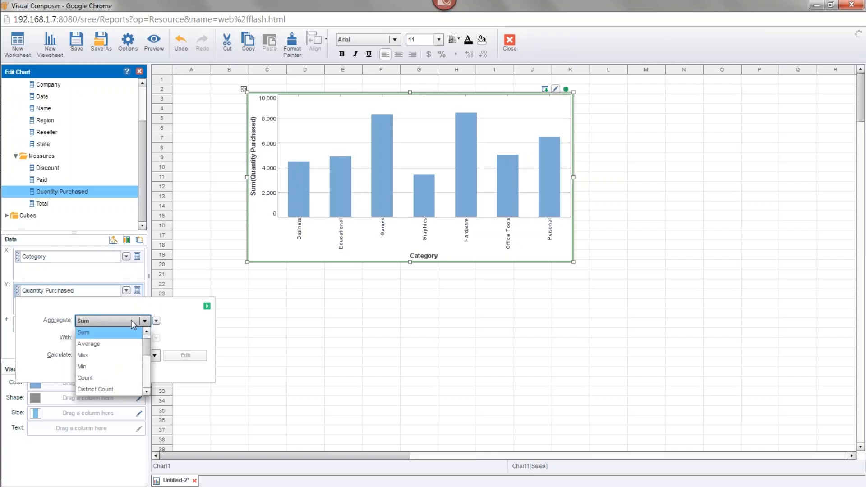
left_click(132, 342)
left_click(207, 306)
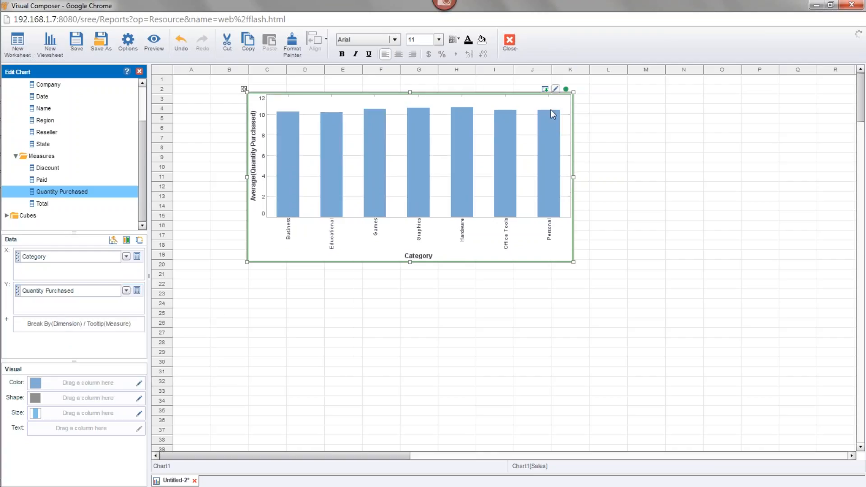
Return the chart's Quantity Purchased aggregate to Sum and apply it
left_click(138, 291)
left_click(131, 321)
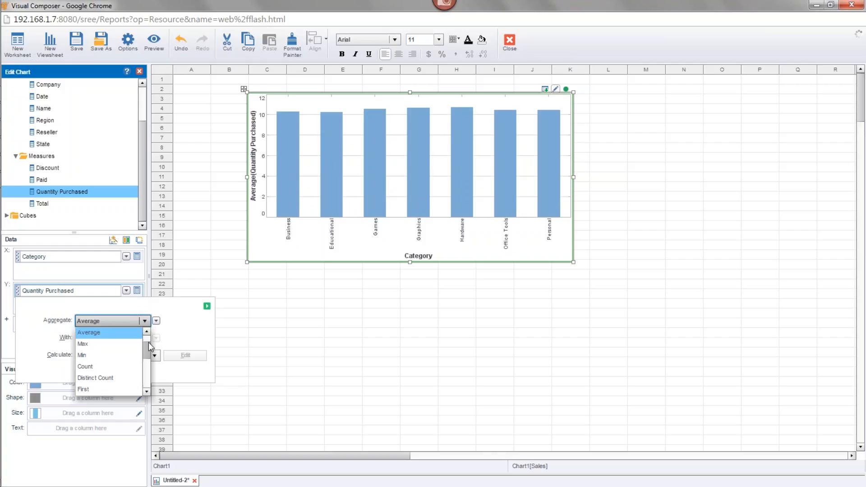
left_click_drag(148, 343, 148, 334)
left_click(88, 344)
left_click(207, 307)
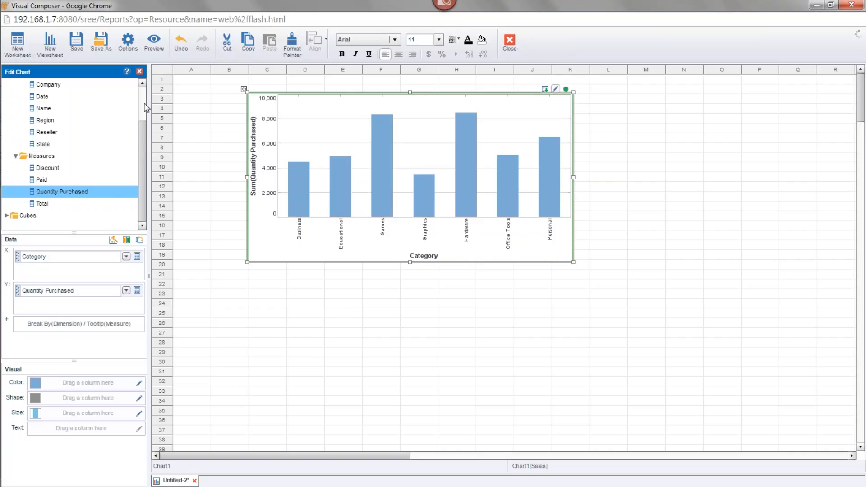
Add a crosstab below the chart with Category as row header, Date as column header and Total as measure
left_click(140, 71)
left_click_drag(51, 152, 276, 286)
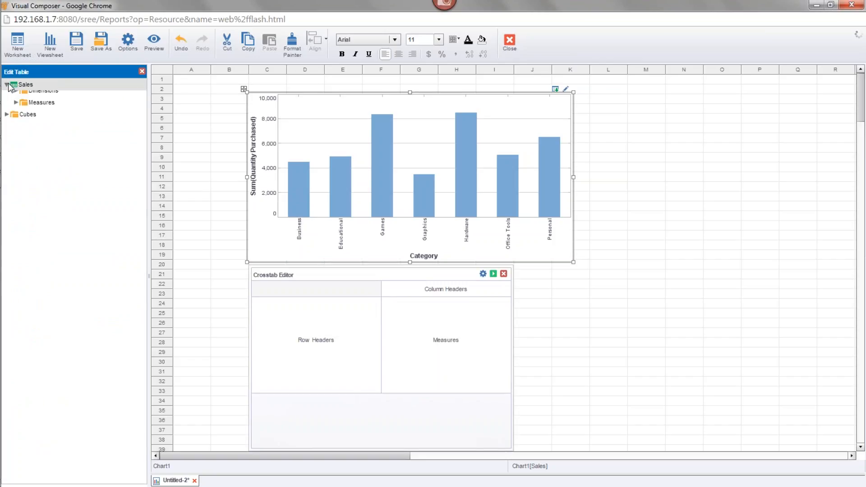
left_click(17, 96)
left_click_drag(48, 108, 331, 366)
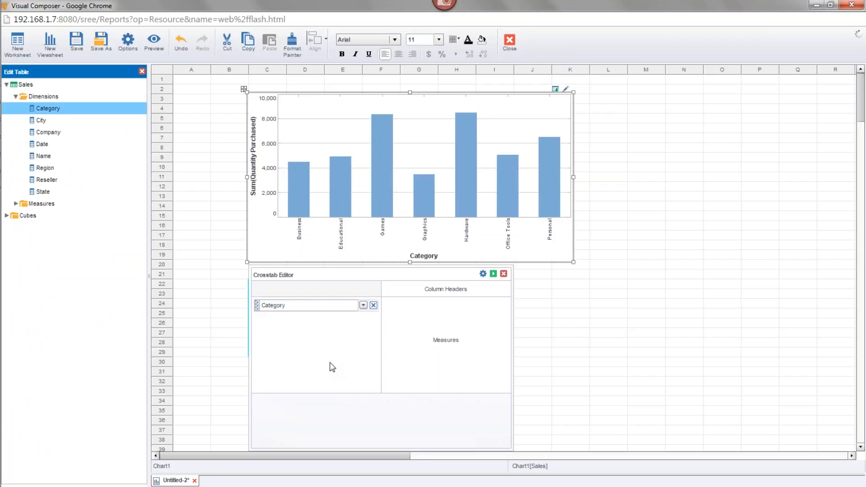
left_click_drag(59, 146, 427, 293)
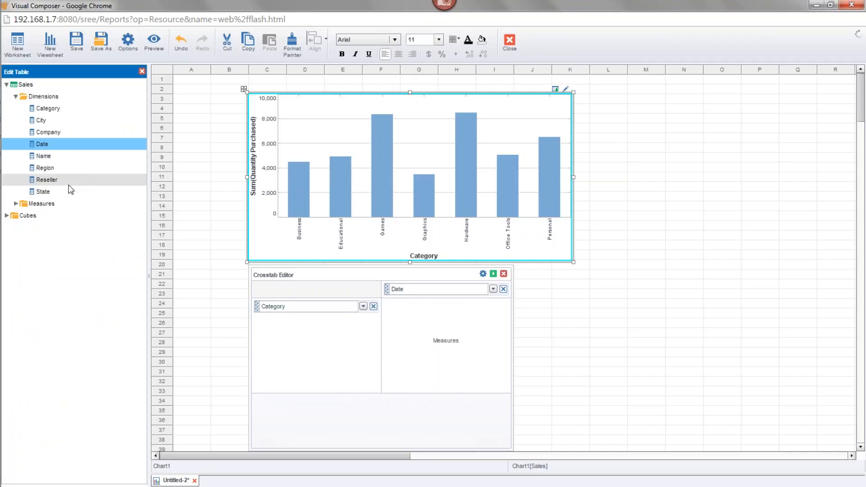
left_click(16, 204)
left_click_drag(50, 239, 442, 354)
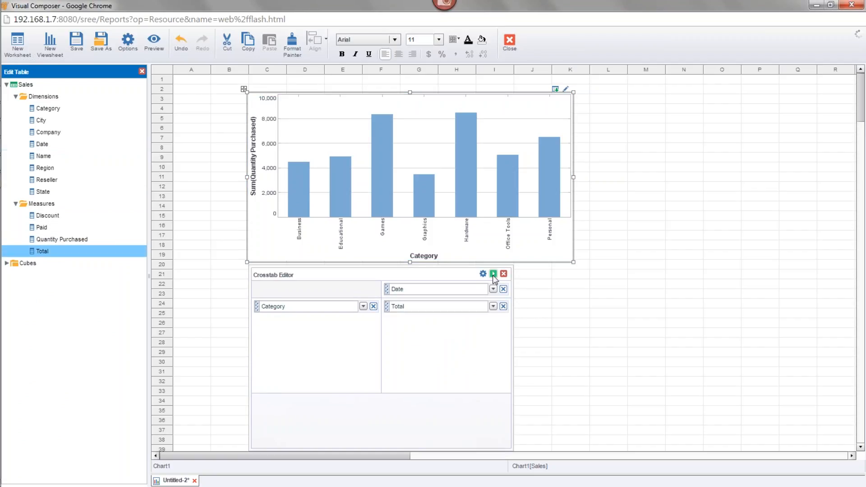
left_click(493, 273)
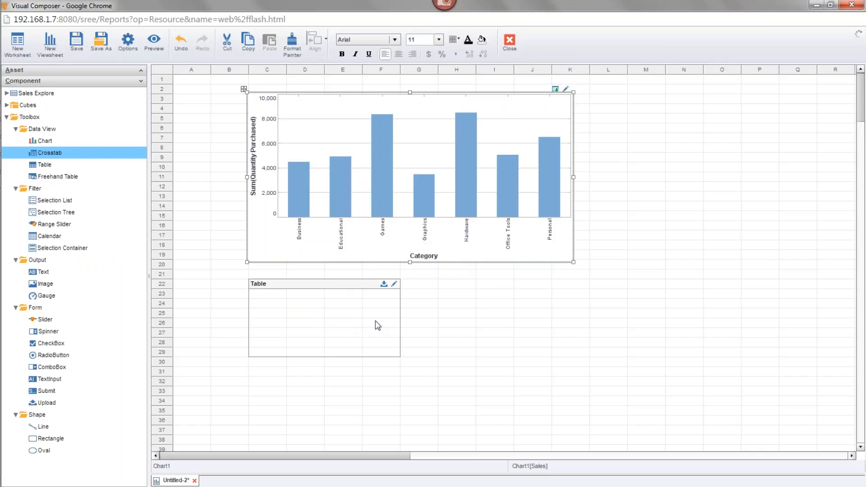
Enlarge the crosstab to span columns C to J and rows 22 to 32
left_click(366, 294)
left_click_drag(402, 358, 551, 387)
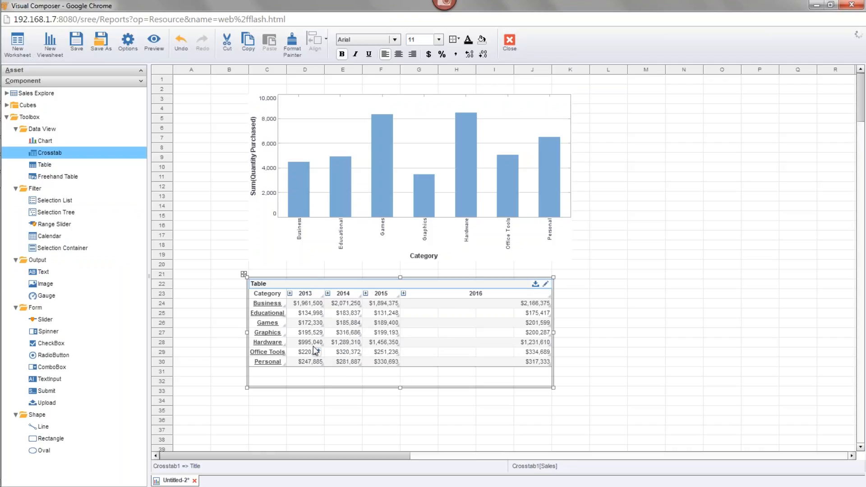
mouse_move(316, 354)
mouse_move(466, 331)
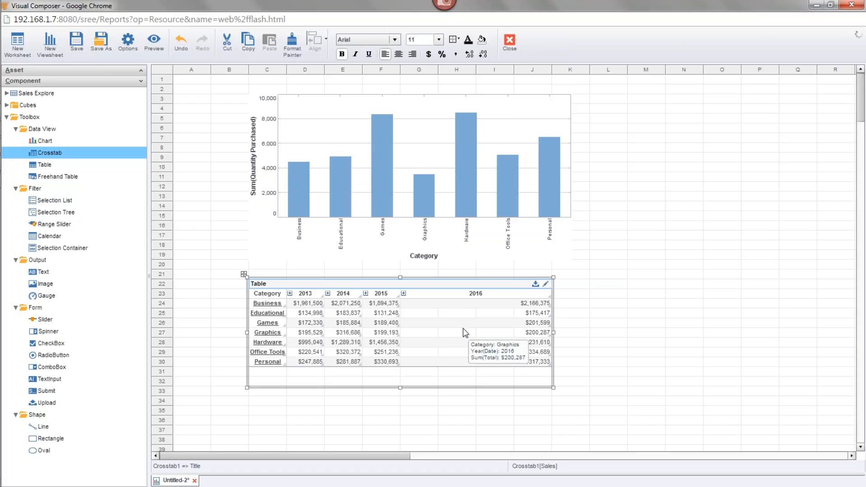
Examine the new calculated field options for the Sales data, then leave without creating a field
left_click(7, 92)
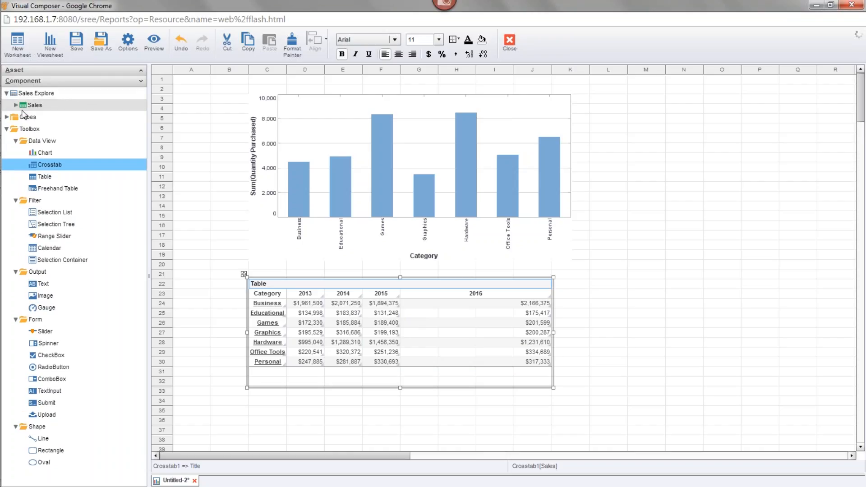
left_click(16, 105)
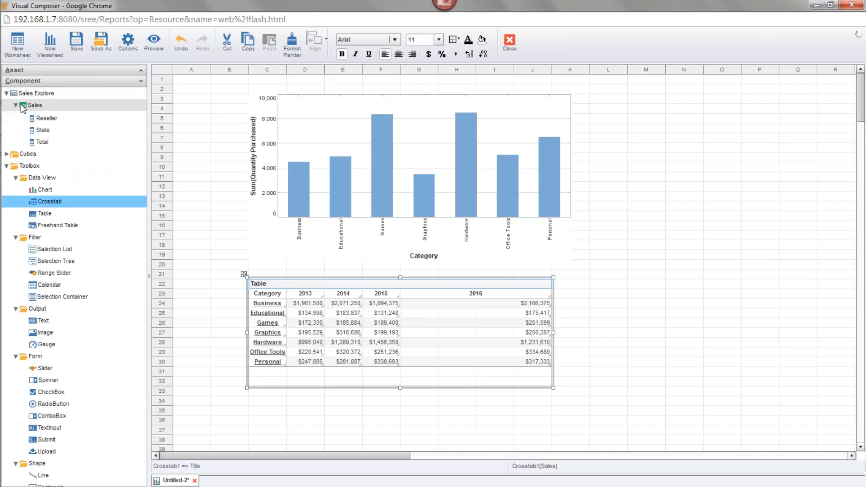
right_click(58, 107)
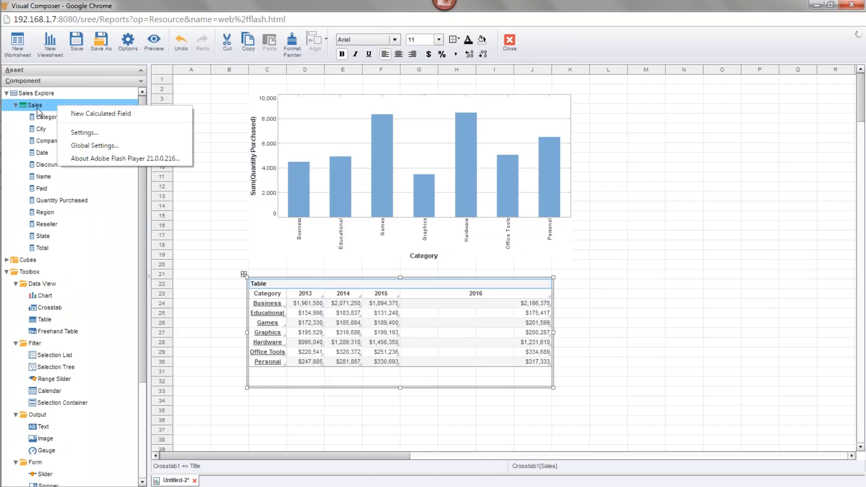
left_click(128, 114)
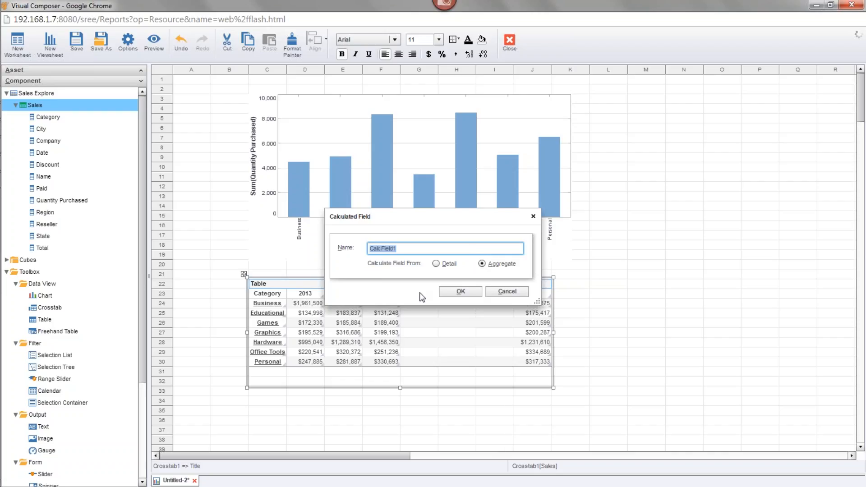
left_click(498, 293)
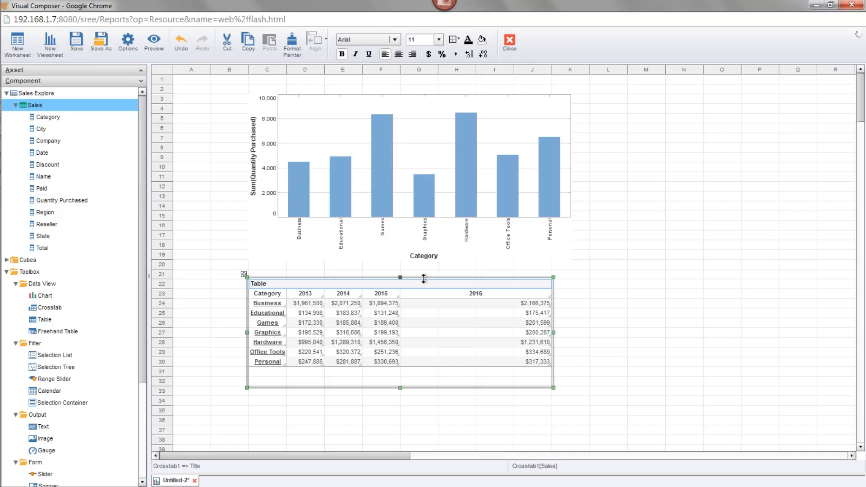
Close the untitled viewsheet and create a new blank worksheet
left_click(194, 481)
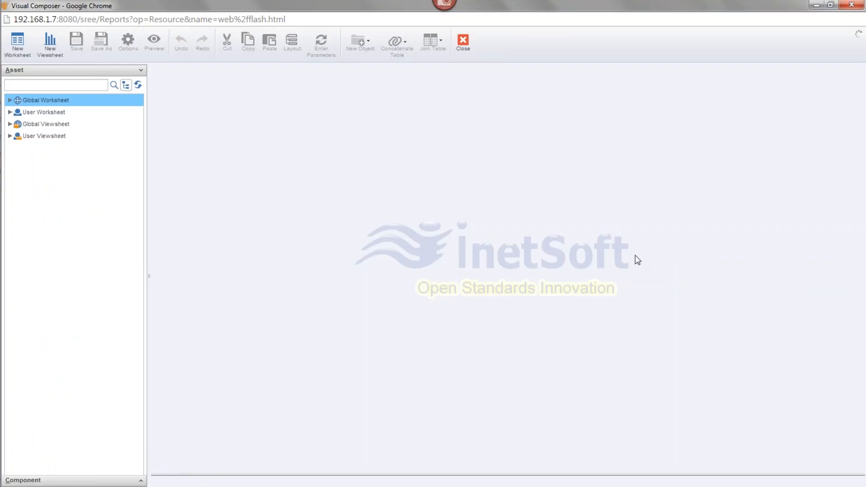
left_click(20, 44)
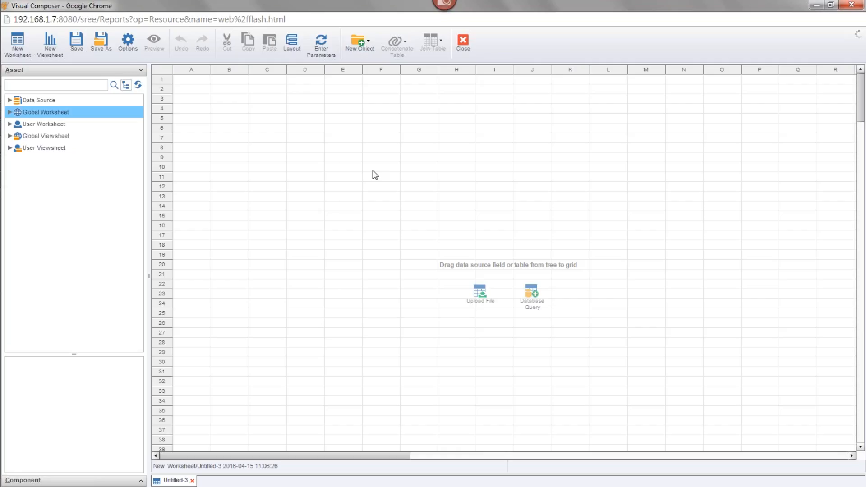
Add the All Sales query from the Orders data source's Sample Queries to the worksheet at cell C3
left_click(10, 101)
left_click(18, 126)
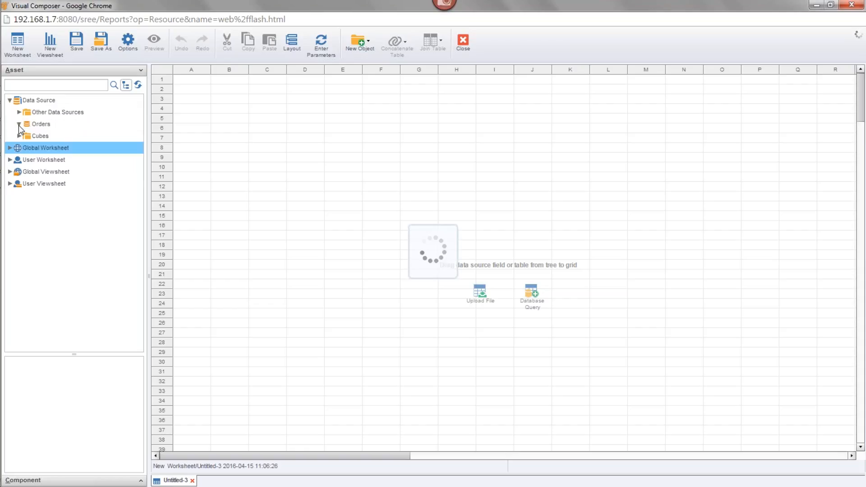
left_click(28, 196)
left_click(64, 210)
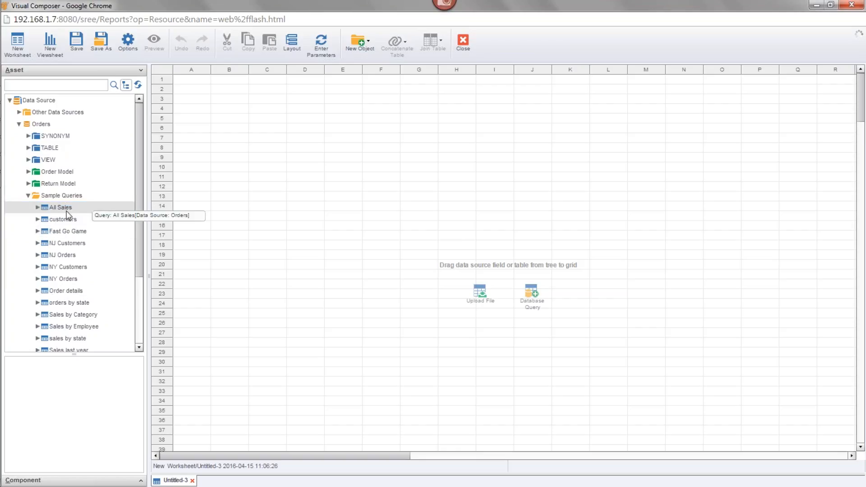
left_click_drag(53, 207, 261, 97)
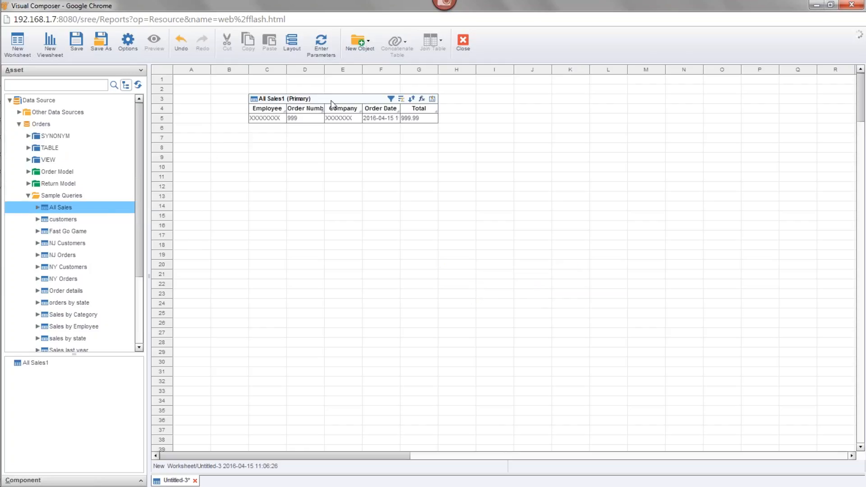
Show live data in the All Sales table and extend the table down to row 15
left_click(331, 103)
left_click(432, 98)
left_click(479, 120)
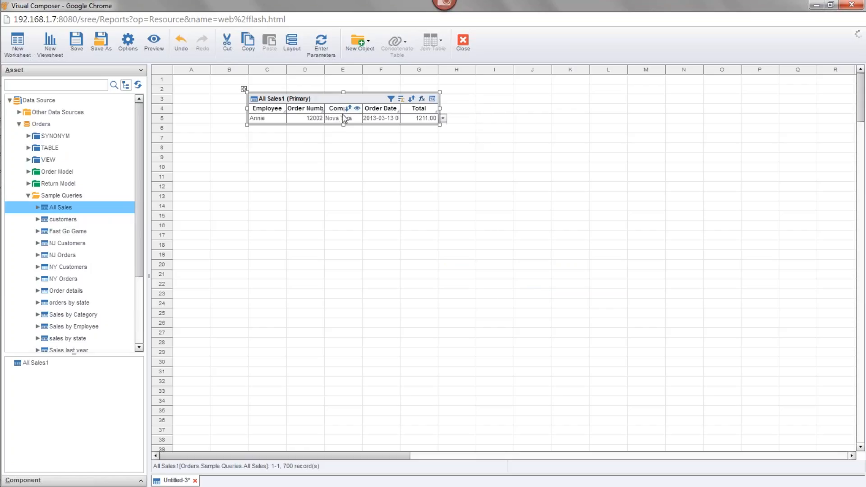
left_click_drag(343, 124, 363, 221)
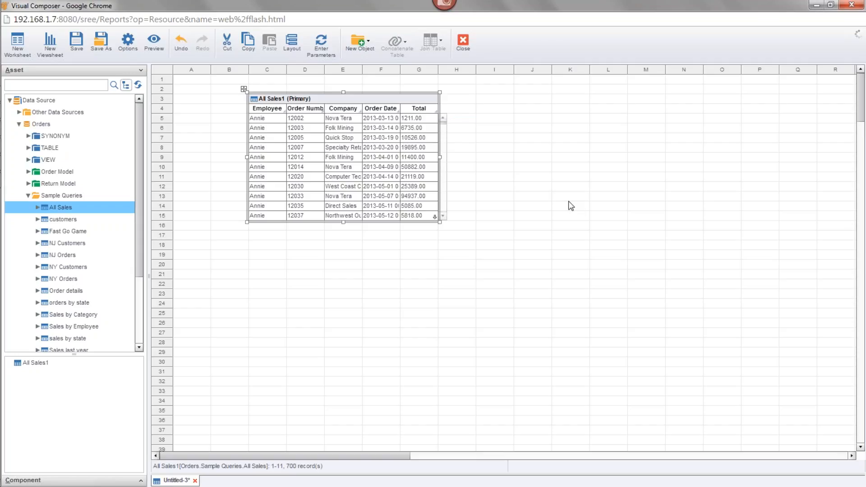
mouse_move(344, 167)
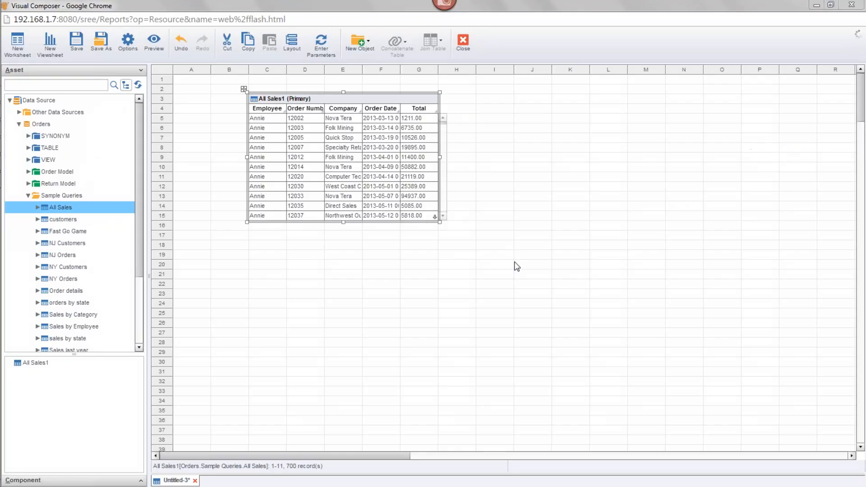
Group the All Sales table by Employee and aggregate Total with Sum
mouse_move(376, 152)
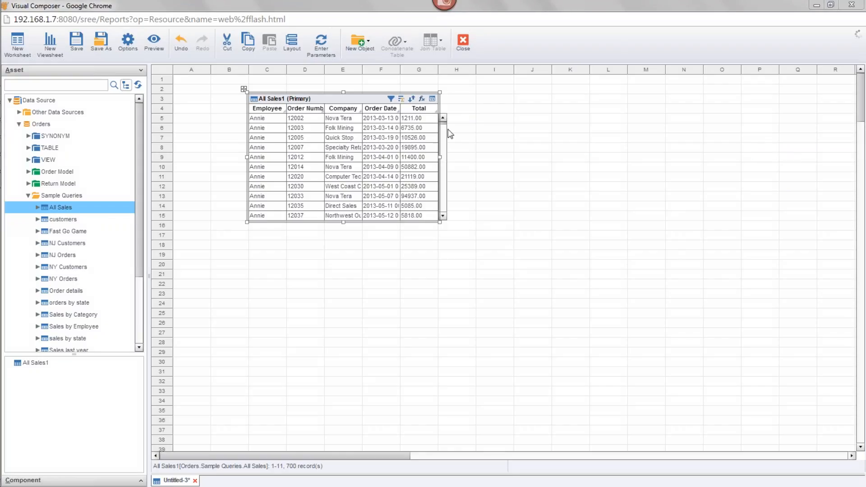
left_click(403, 98)
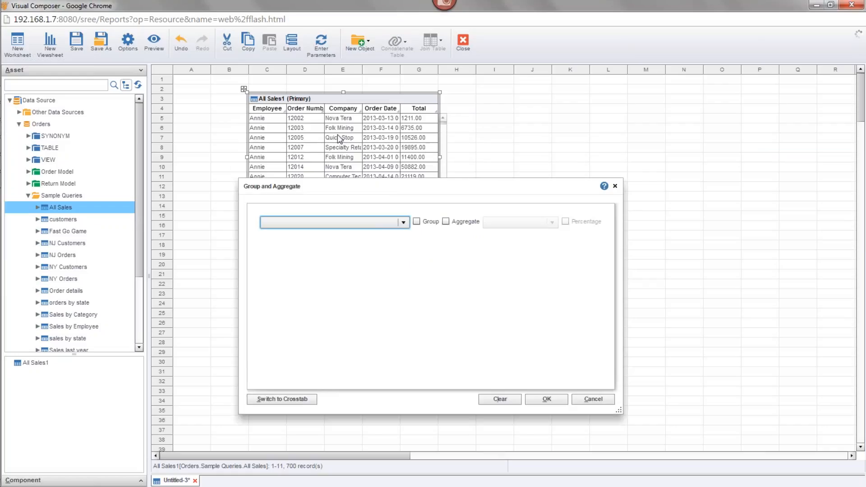
left_click(403, 223)
left_click(306, 247)
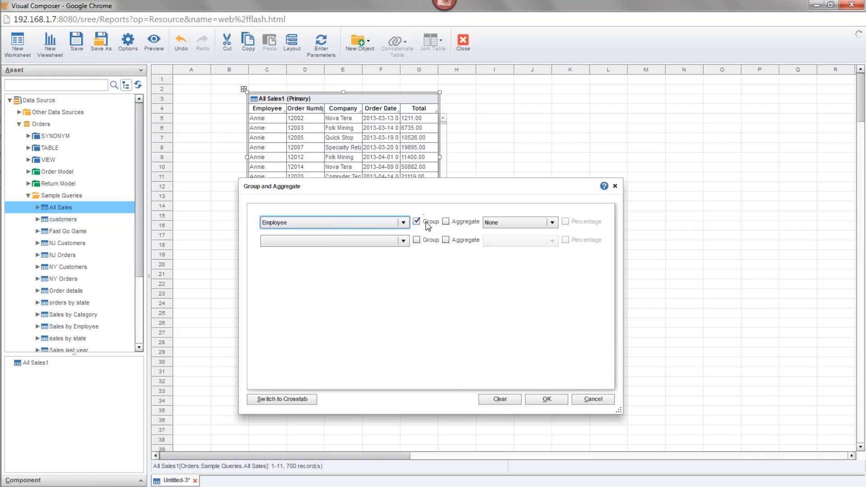
left_click(403, 240)
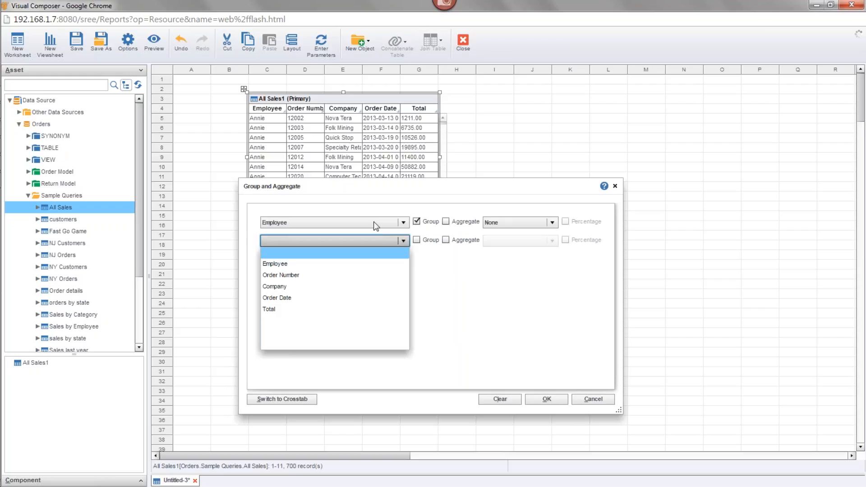
left_click(291, 310)
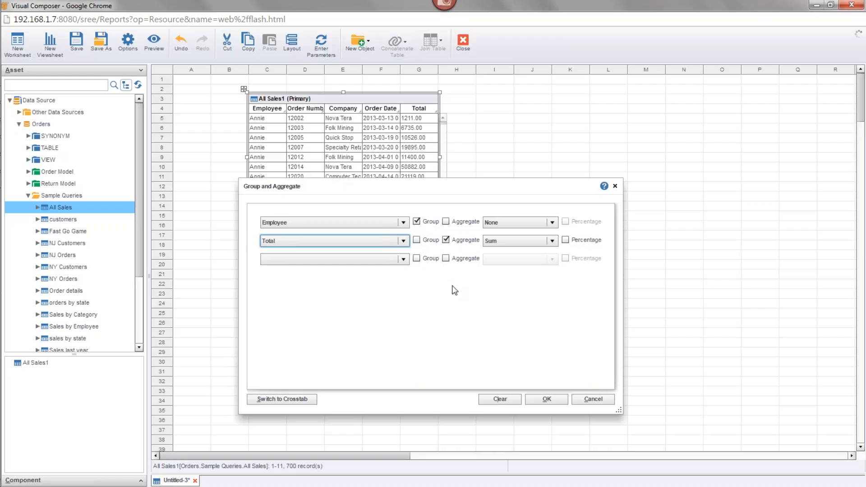
left_click(538, 245)
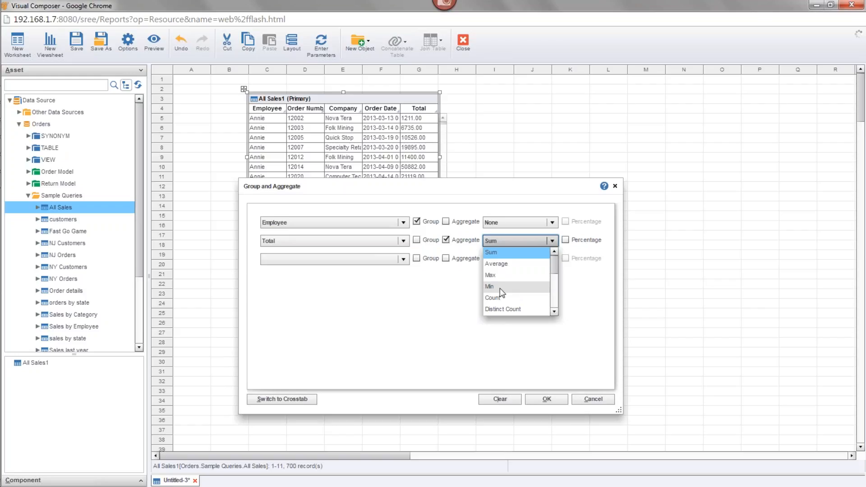
left_click(516, 253)
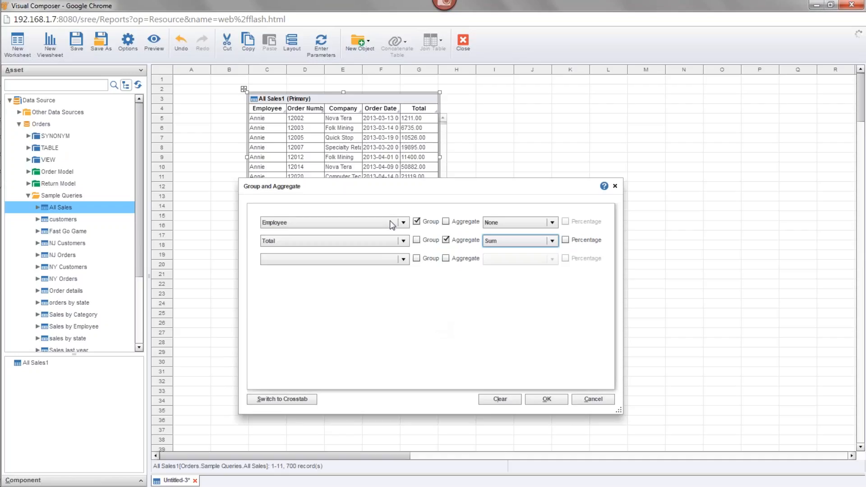
left_click(548, 398)
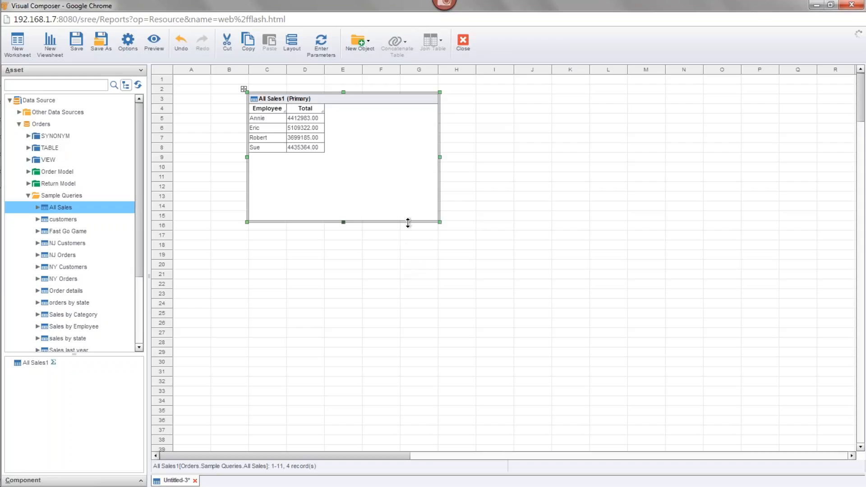
Undo the grouping and aggregation of the All Sales table to compare the data, and redo it
mouse_move(392, 183)
mouse_move(424, 101)
left_click(181, 45)
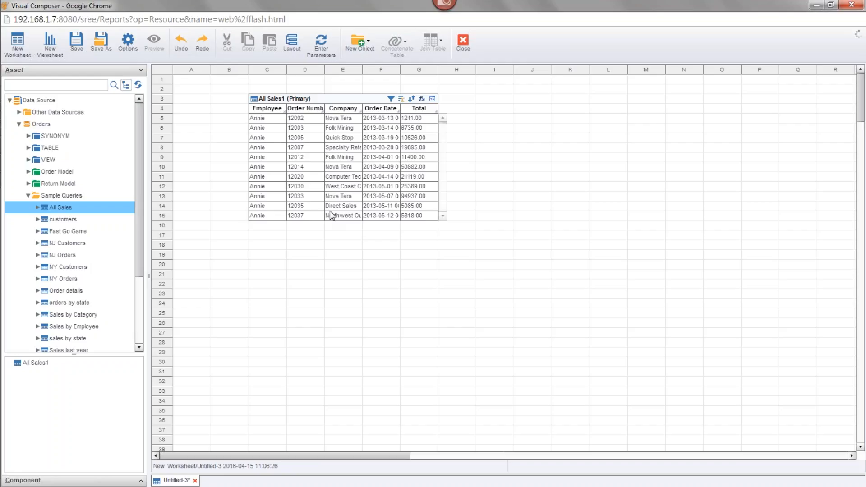
left_click(202, 41)
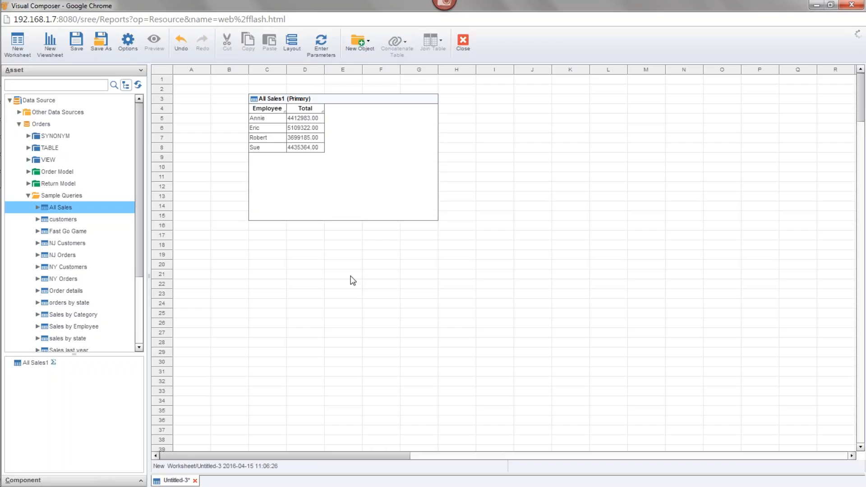
Show the grouped All Sales table in the Default view and return it to Live Preview
mouse_move(364, 201)
left_click(434, 100)
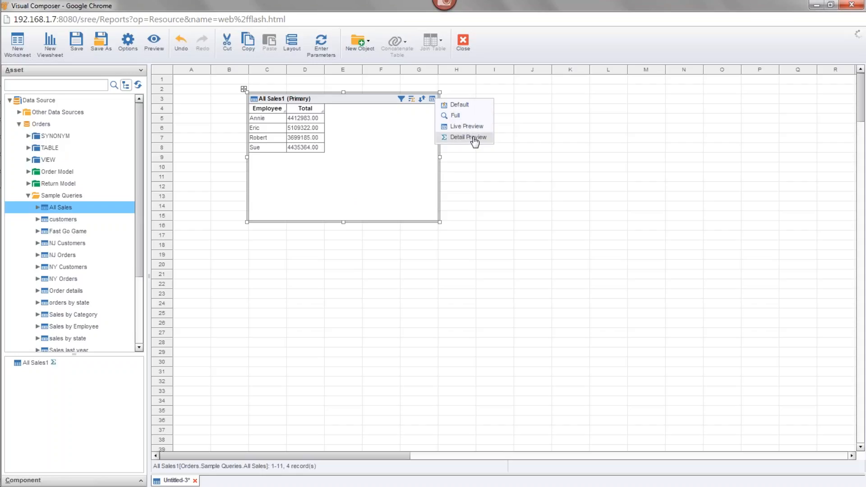
left_click(467, 106)
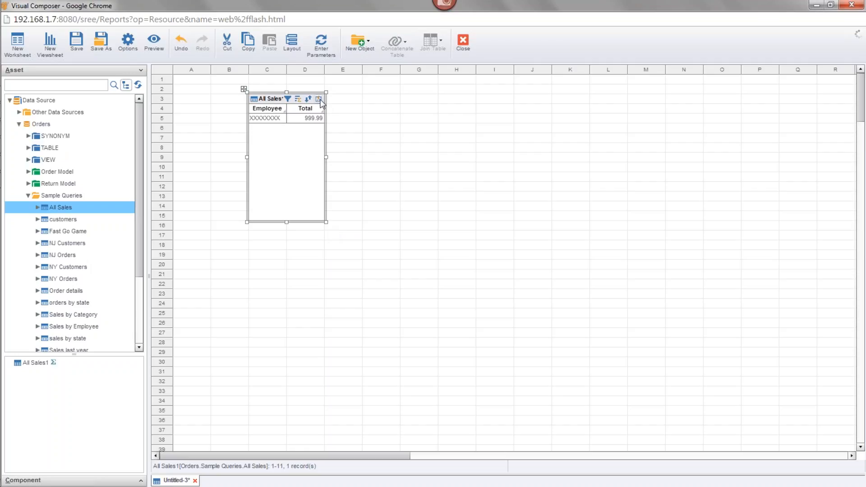
left_click(318, 99)
left_click(351, 131)
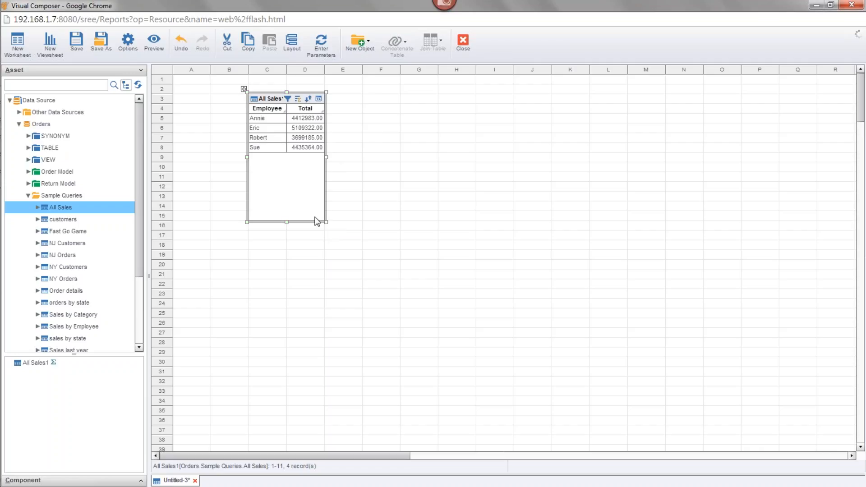
Compare the Default and Full views of the All Sales table, leaving it in Full view
left_click(308, 138)
left_click(319, 98)
left_click(358, 102)
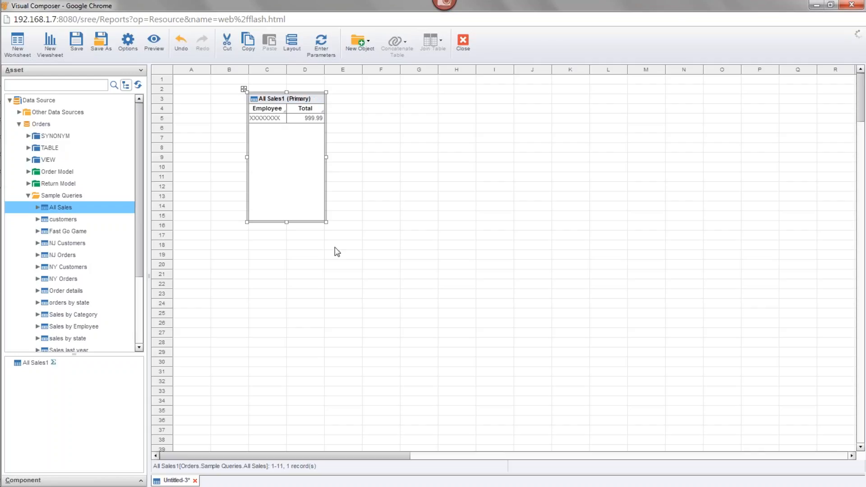
left_click(319, 99)
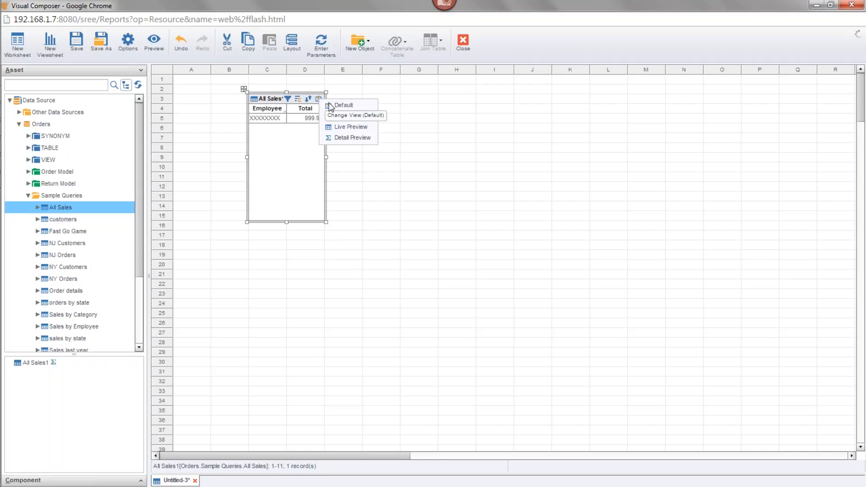
left_click(330, 106)
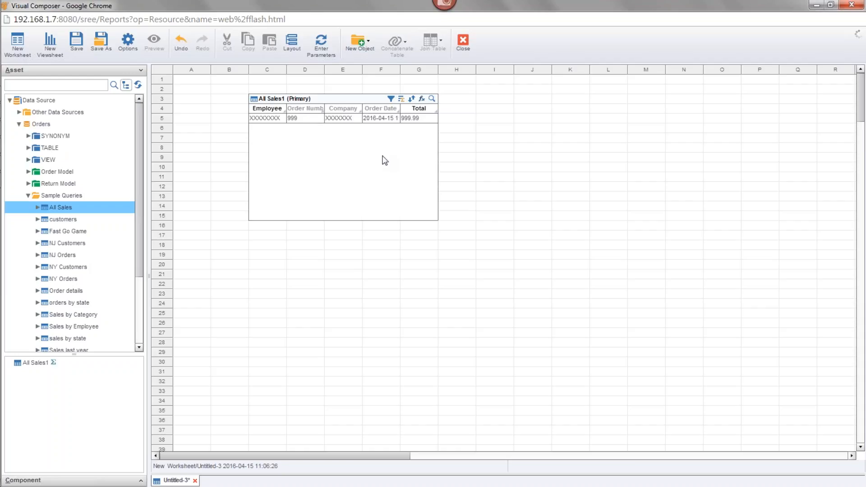
Preview the data of the All Sales table from its Full view
left_click(314, 103)
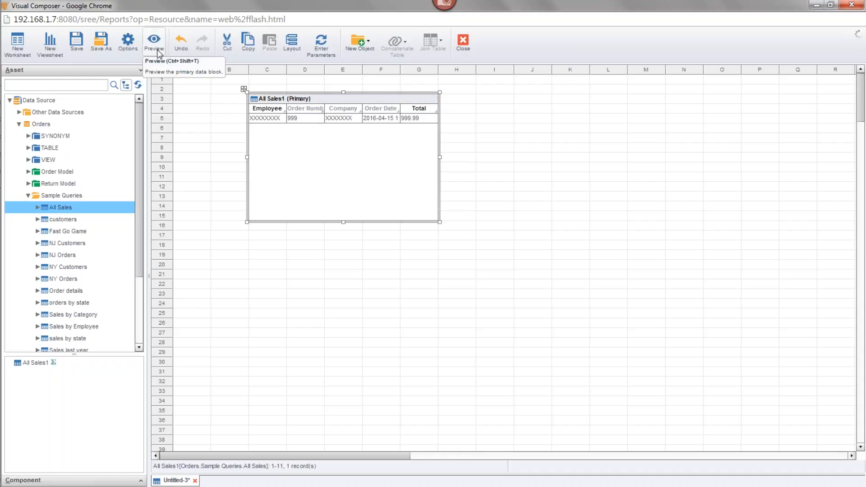
right_click(298, 98)
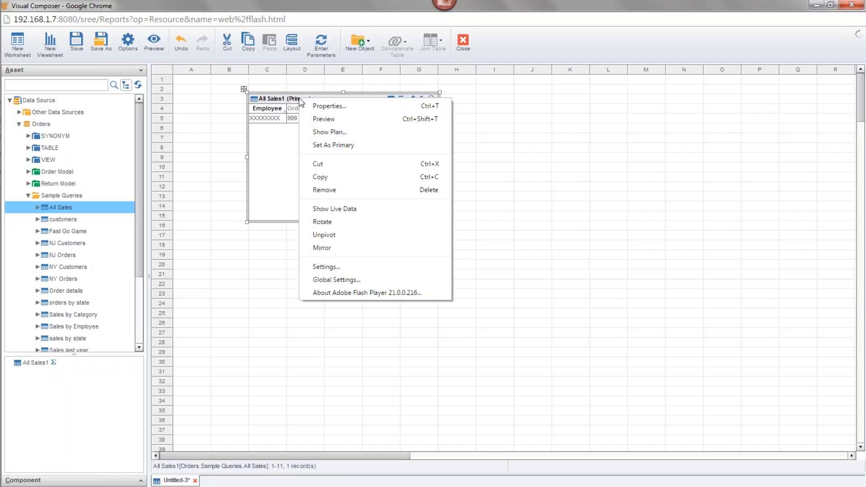
left_click(345, 119)
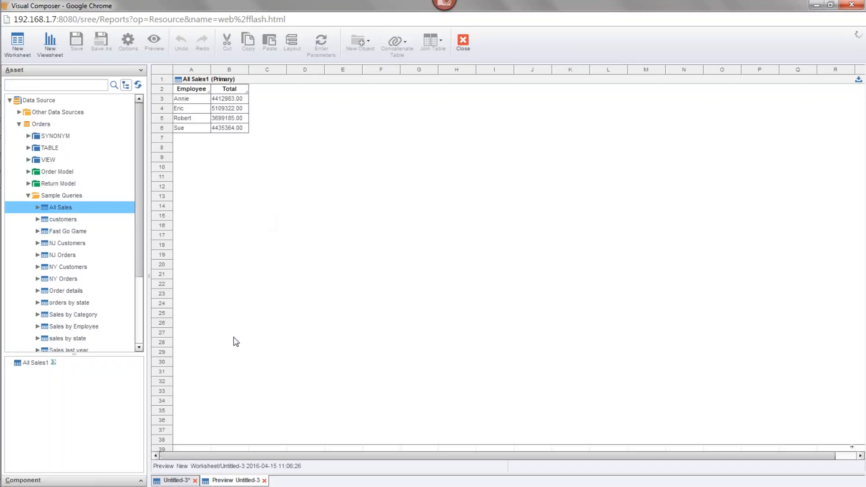
Back in the Untitled-3 worksheet, examine the All Sales table in Detail Preview and return it to Live Preview
left_click(185, 479)
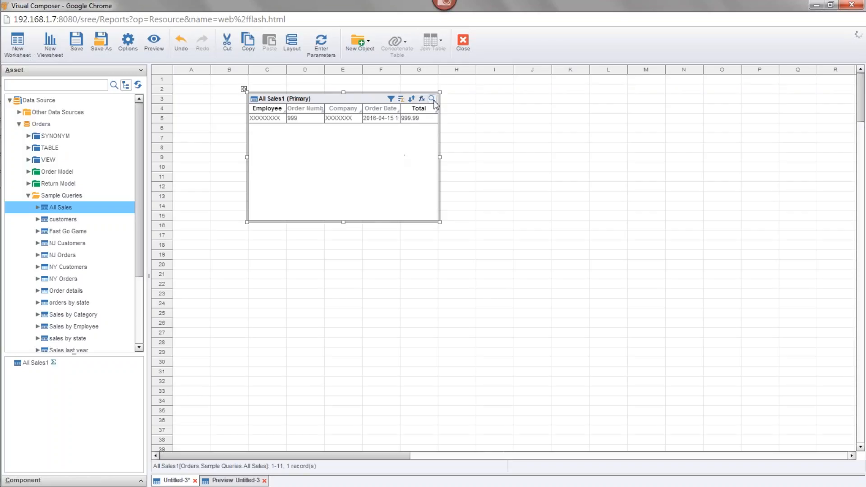
left_click(432, 98)
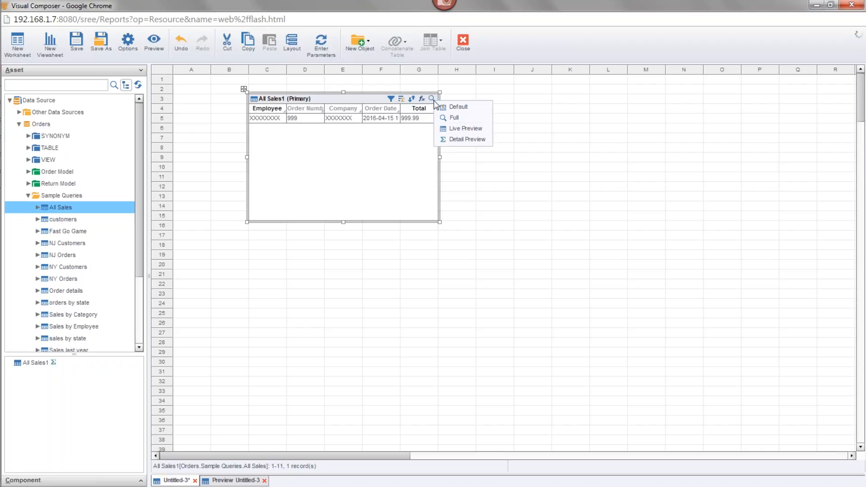
left_click(472, 143)
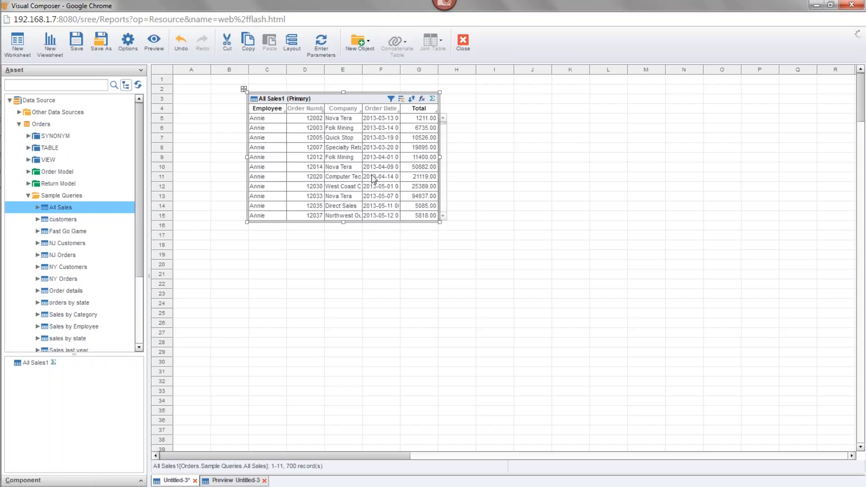
left_click(432, 98)
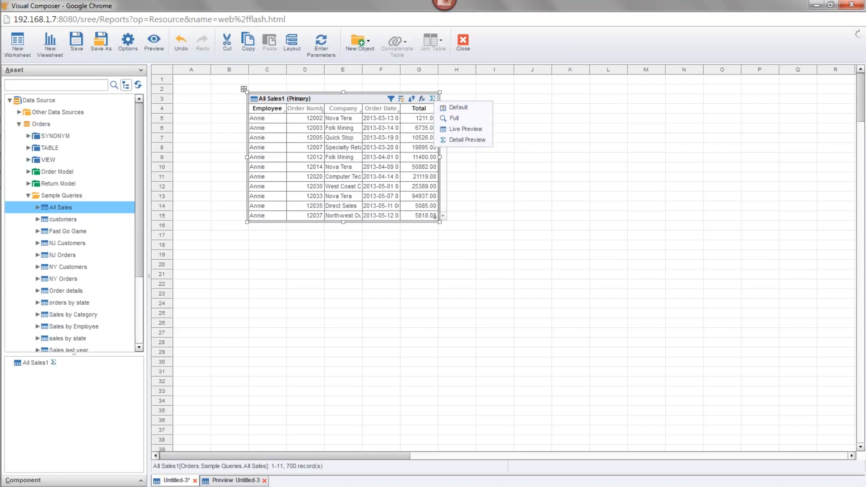
left_click(463, 131)
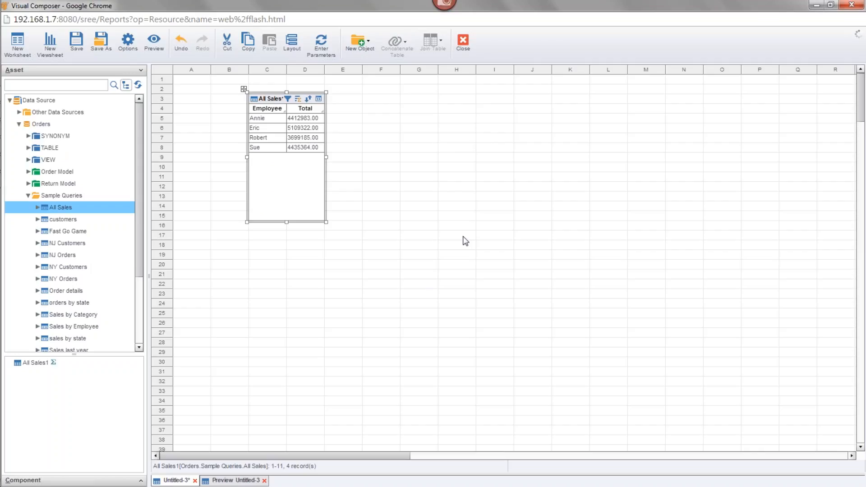
Add Order Date as a further group for the All Sales table, with the date level set to Year
left_click(298, 100)
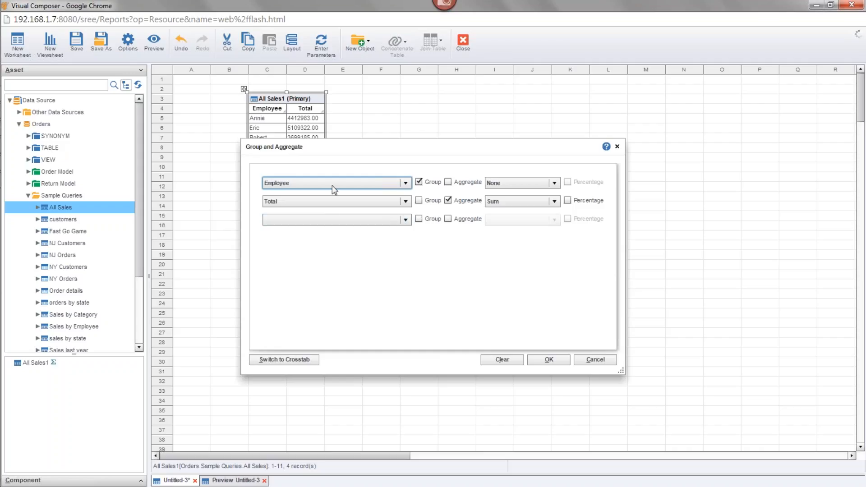
left_click(331, 219)
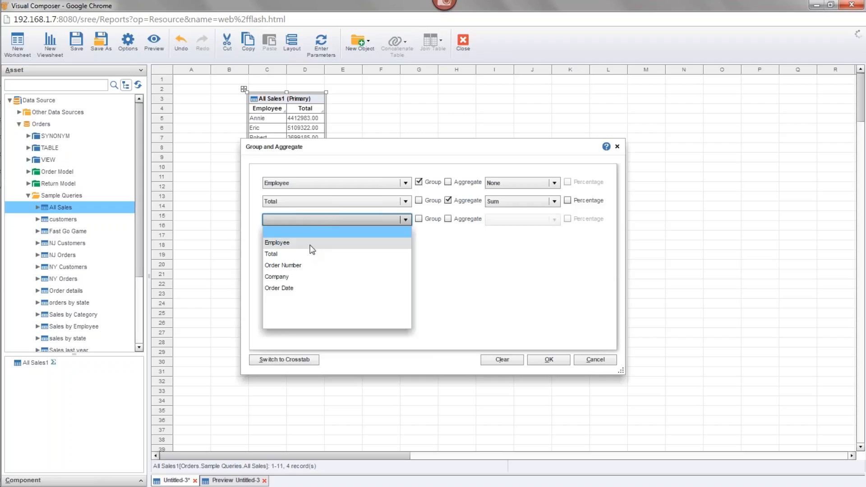
left_click(297, 289)
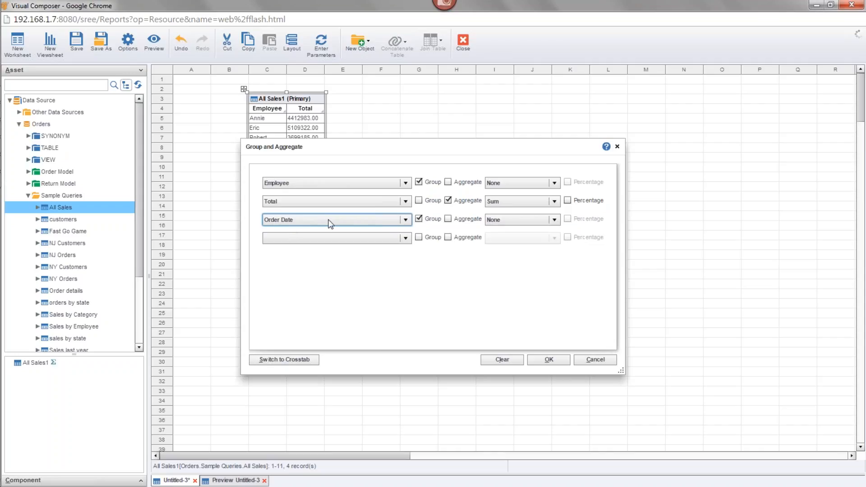
left_click(513, 216)
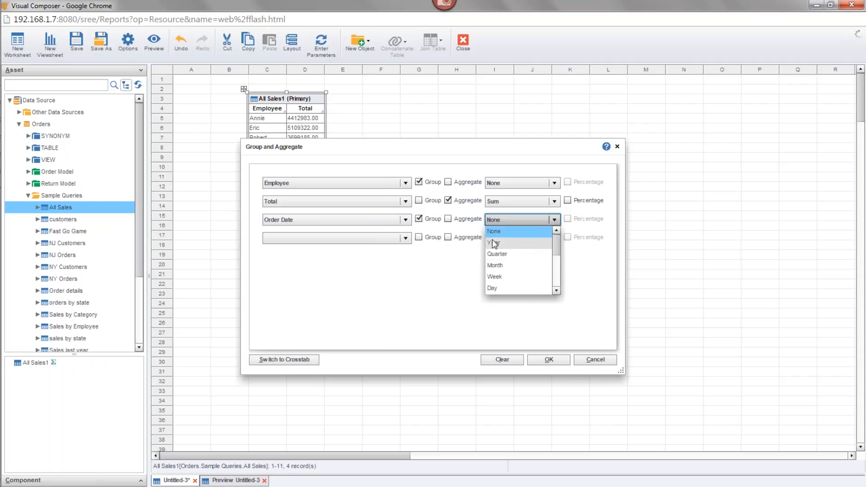
left_click(520, 243)
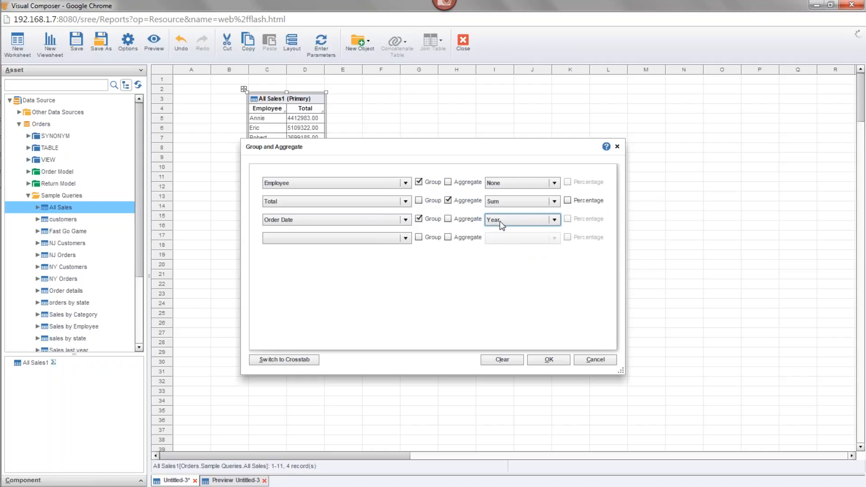
Review the date levels available for grouping Order Date, and dismiss the McAfee update notification
left_click(525, 219)
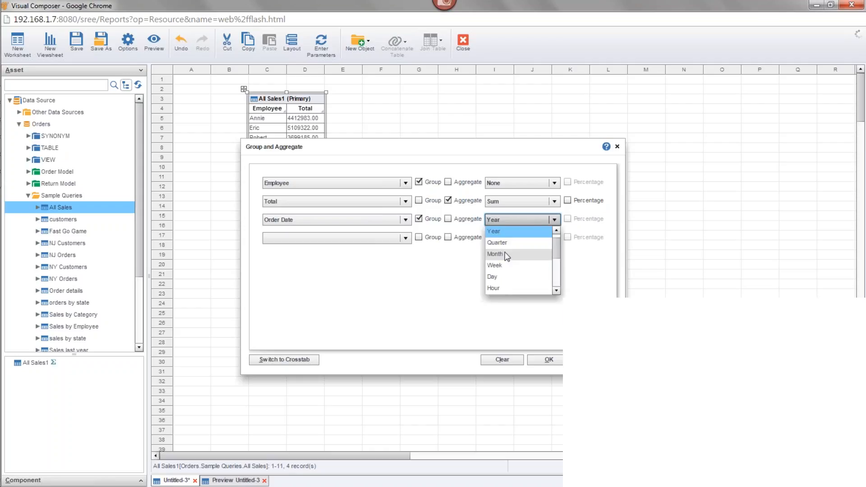
left_click(532, 221)
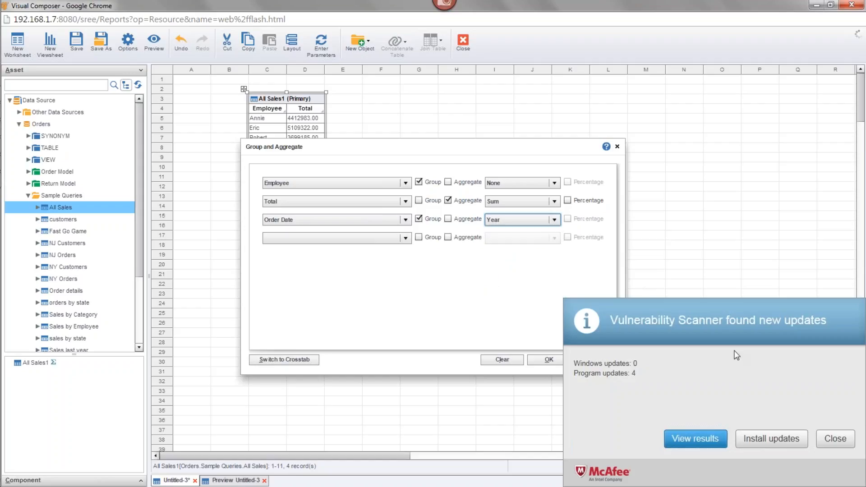
left_click(835, 439)
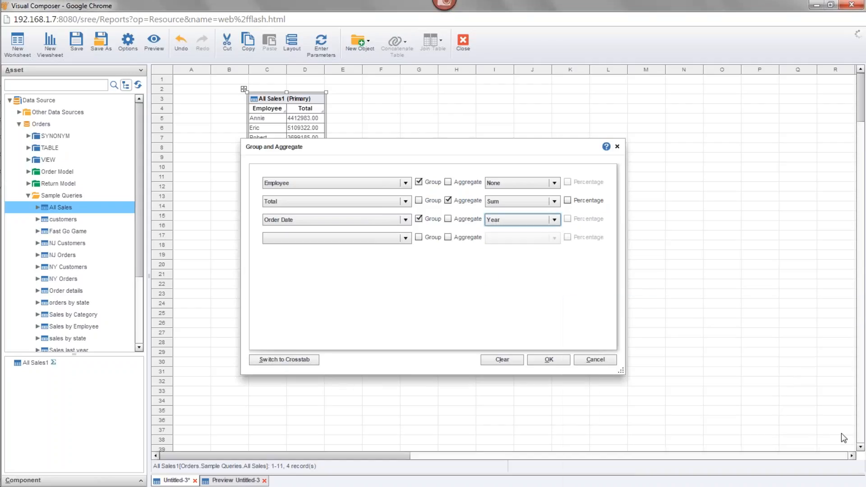
left_click(523, 220)
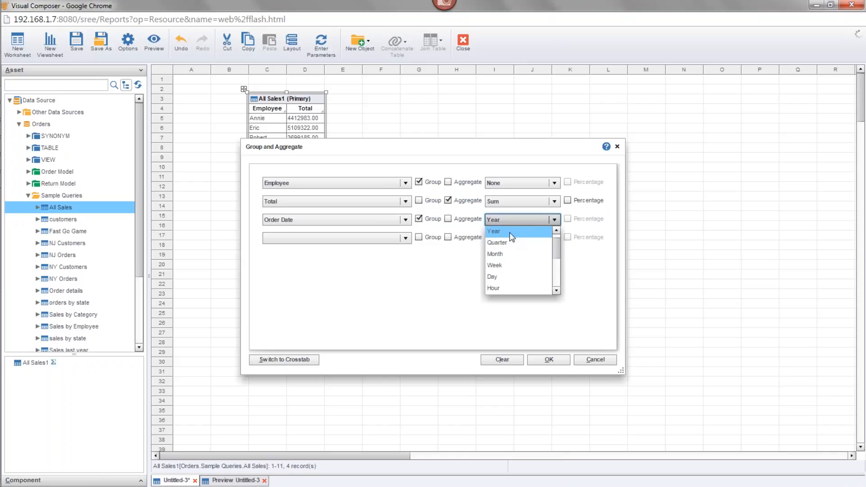
left_click(522, 221)
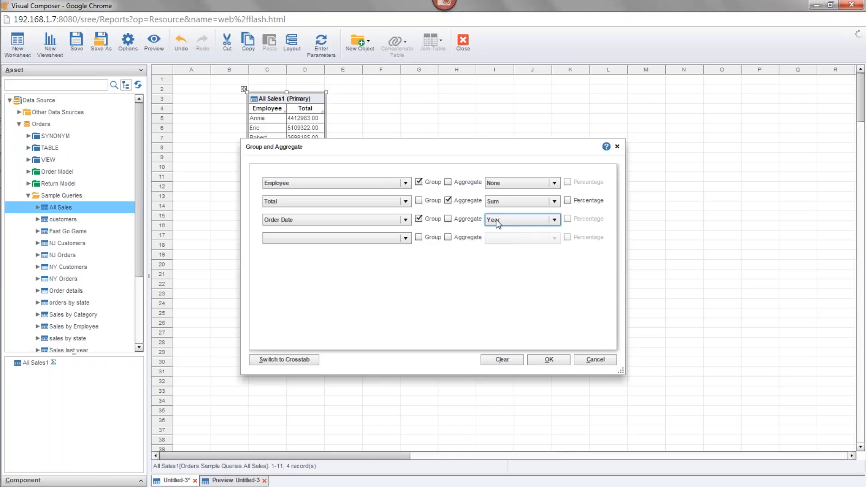
Add Order Number as a Count aggregate to the All Sales table's grouping, and shorten the table to end at row 12
left_click(405, 238)
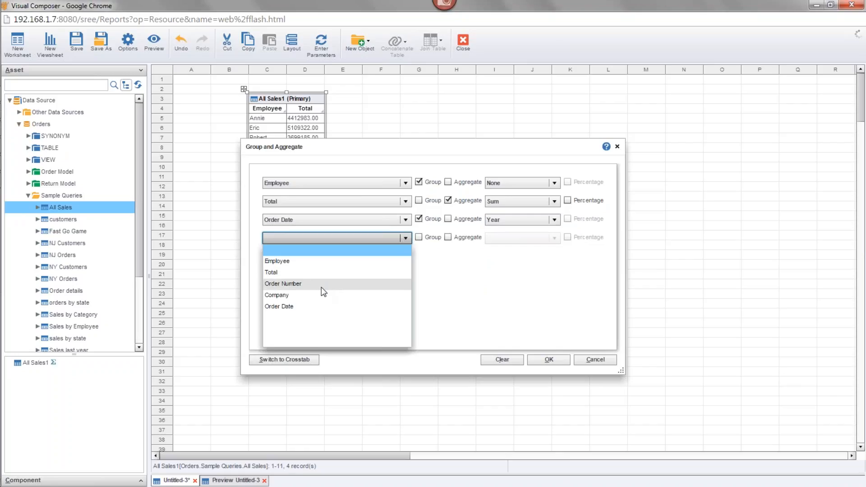
left_click(307, 284)
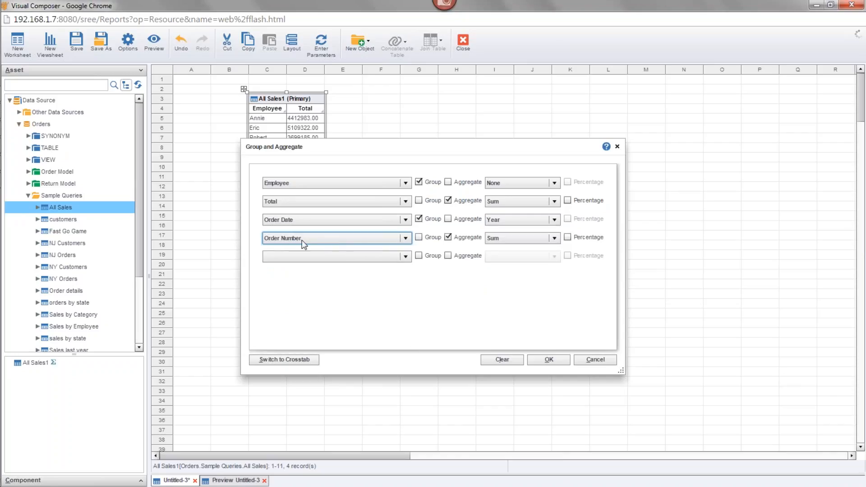
left_click(510, 240)
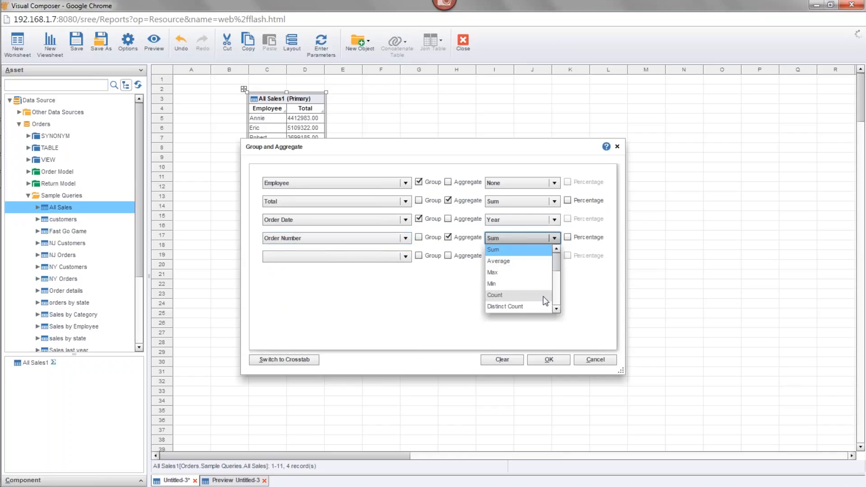
left_click(501, 296)
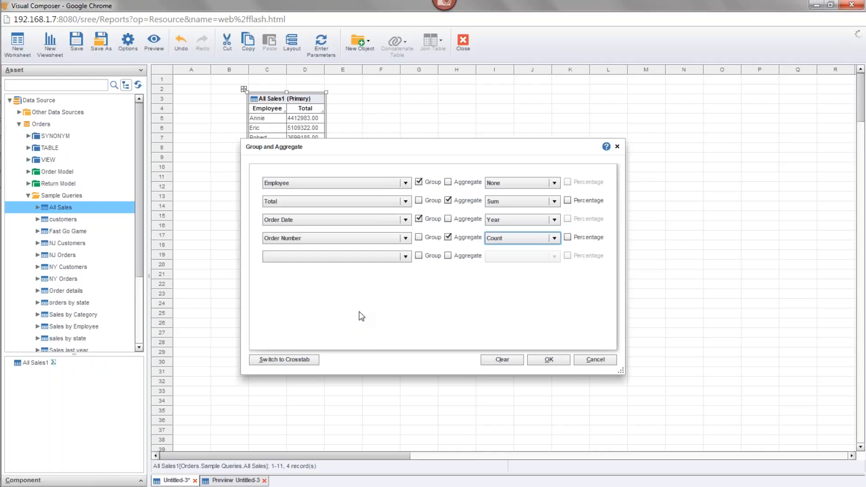
left_click(549, 361)
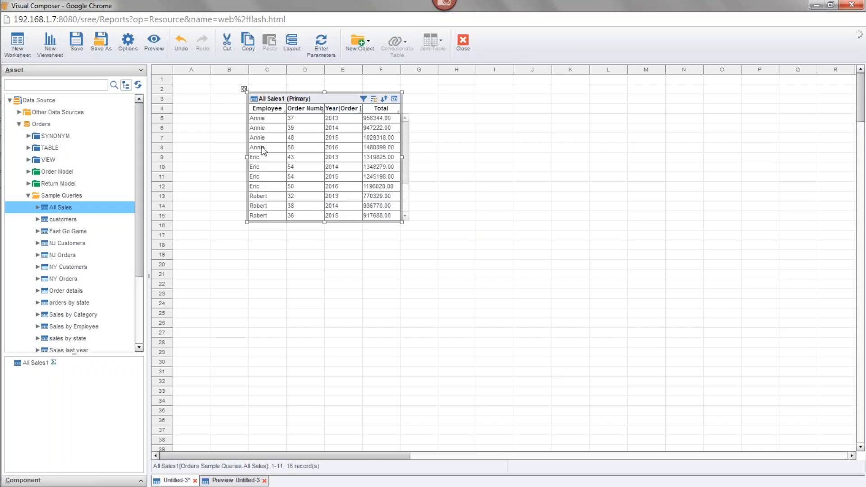
mouse_move(335, 117)
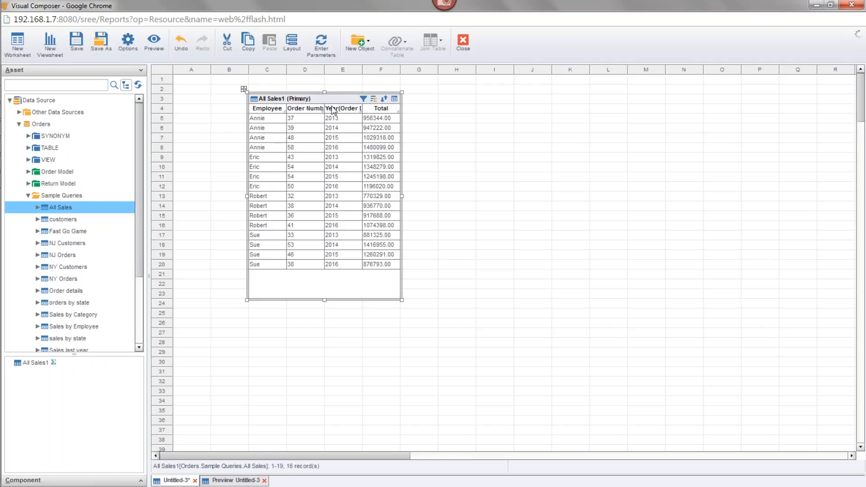
left_click_drag(324, 301, 324, 193)
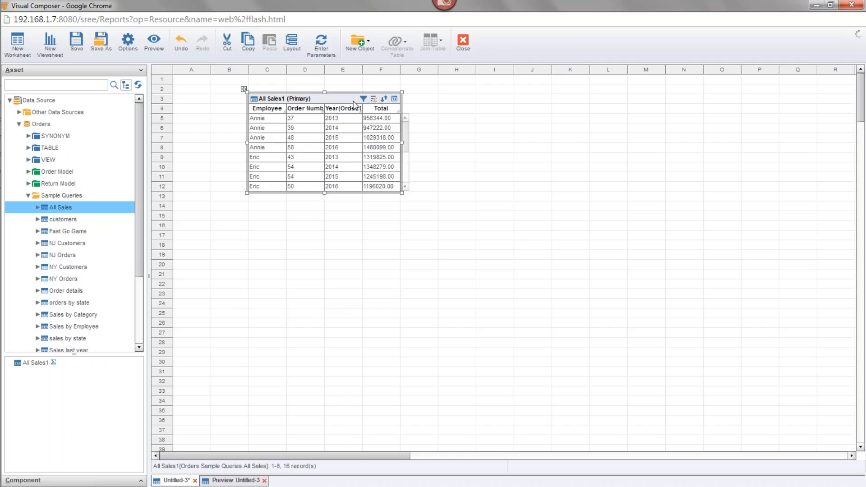
Mirror the All Sales table and delete the mirrored table from the worksheet
right_click(332, 102)
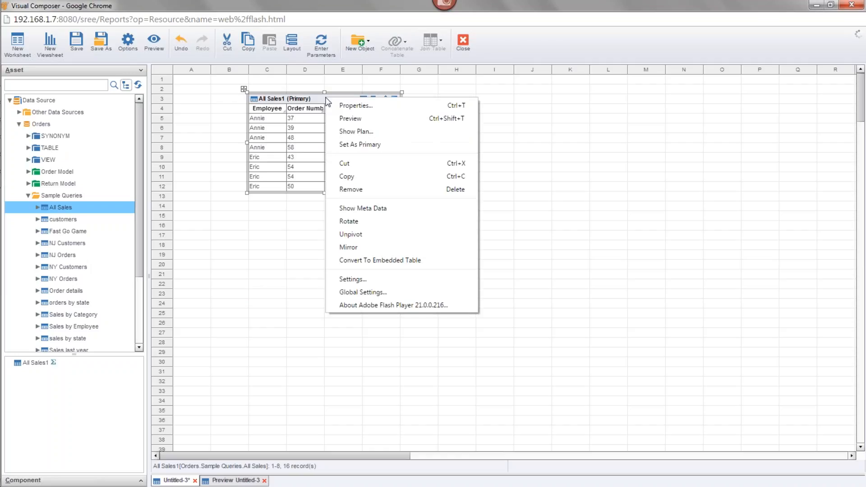
left_click(396, 247)
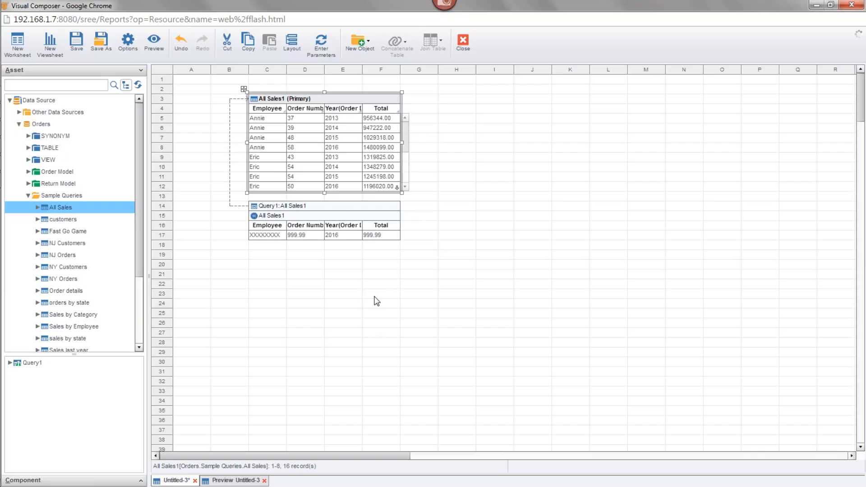
left_click_drag(432, 276, 326, 207)
key("Delete")
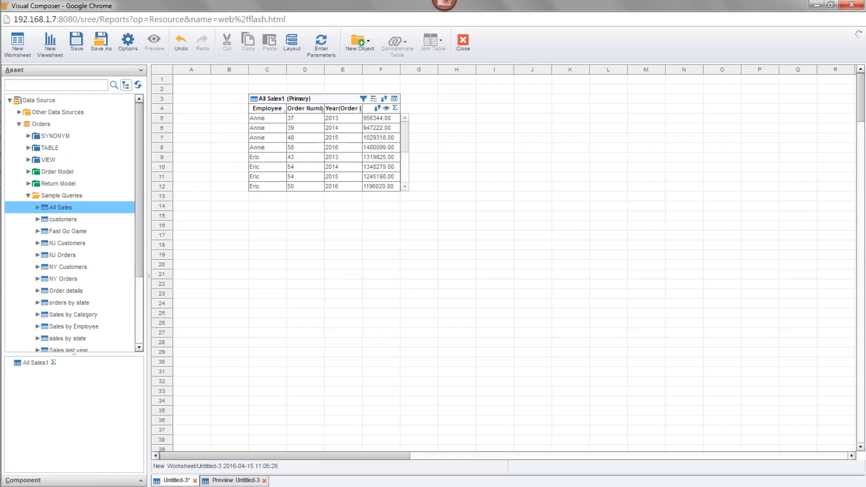
Create a new user-defined grouping object in the worksheet and name it Gender
left_click(342, 108)
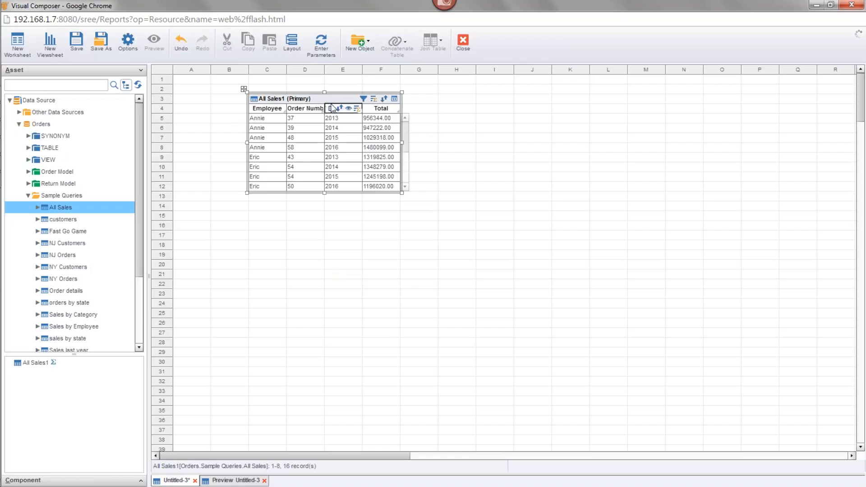
left_click(367, 45)
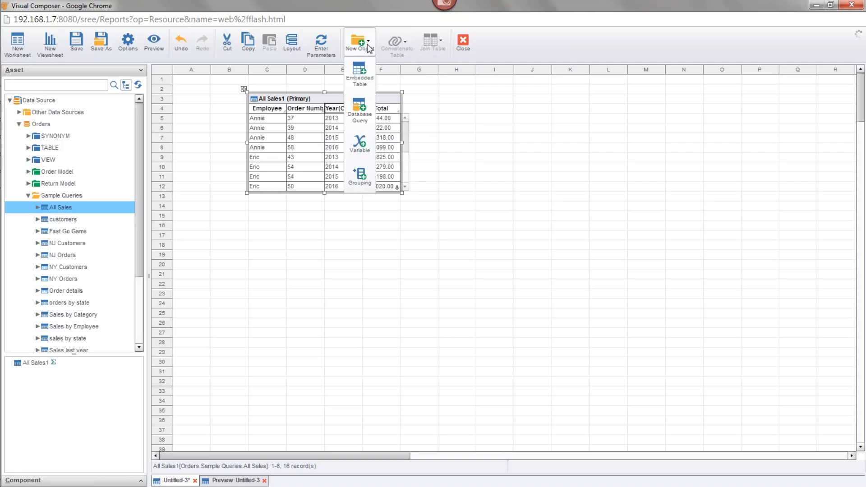
left_click(356, 177)
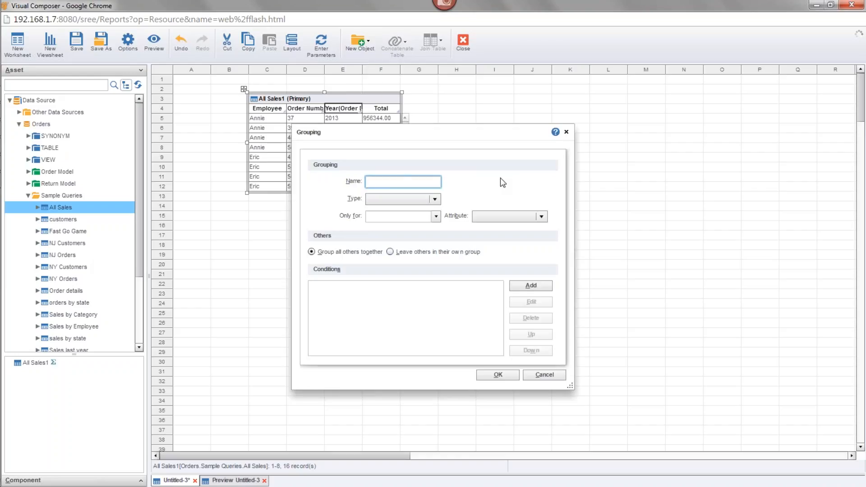
type("ender")
left_click_drag(404, 133, 447, 162)
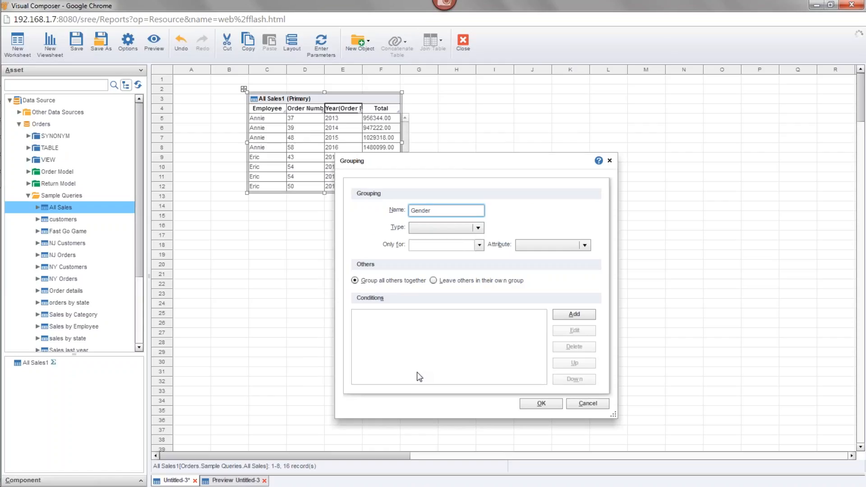
left_click_drag(460, 168, 449, 147)
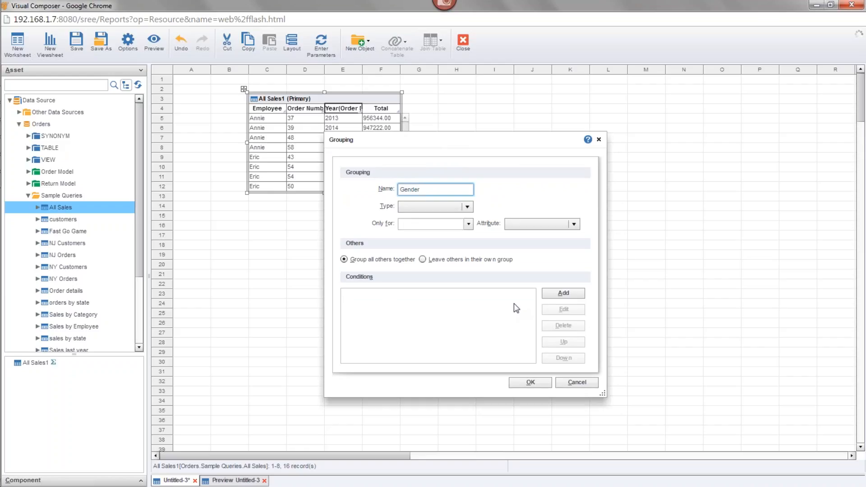
Try String as the Gender grouping's type, review the other types, and set the type back to blank
left_click(420, 206)
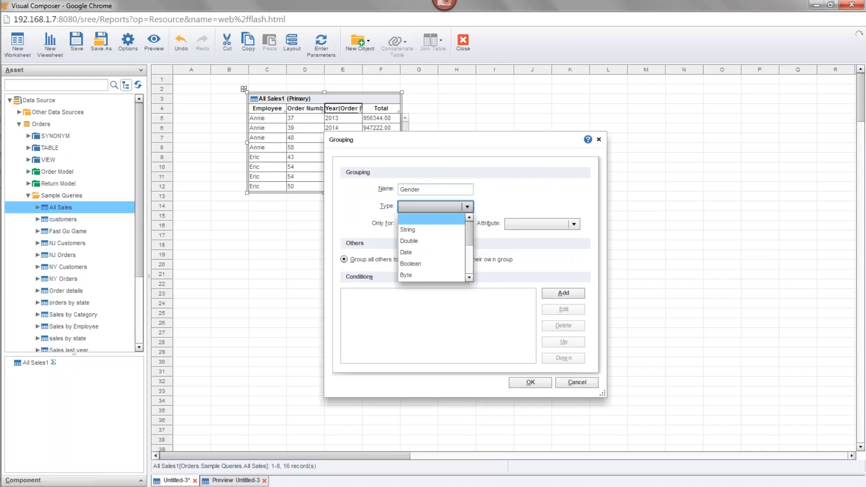
left_click(427, 232)
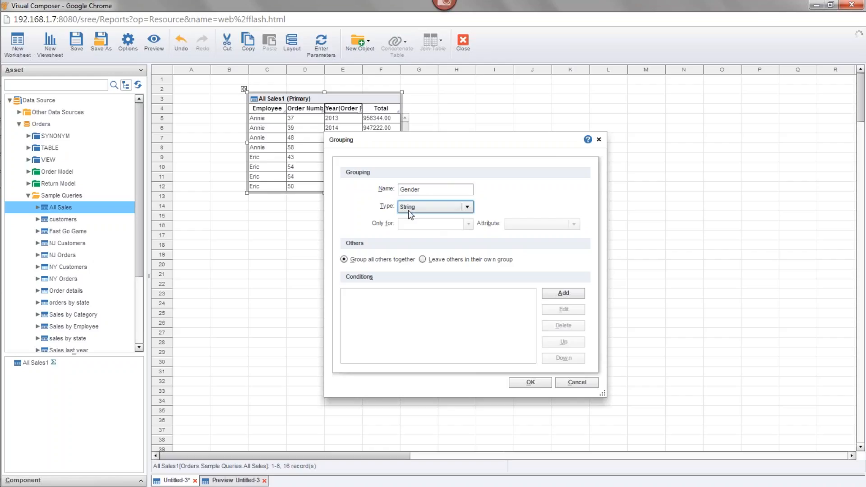
left_click(467, 206)
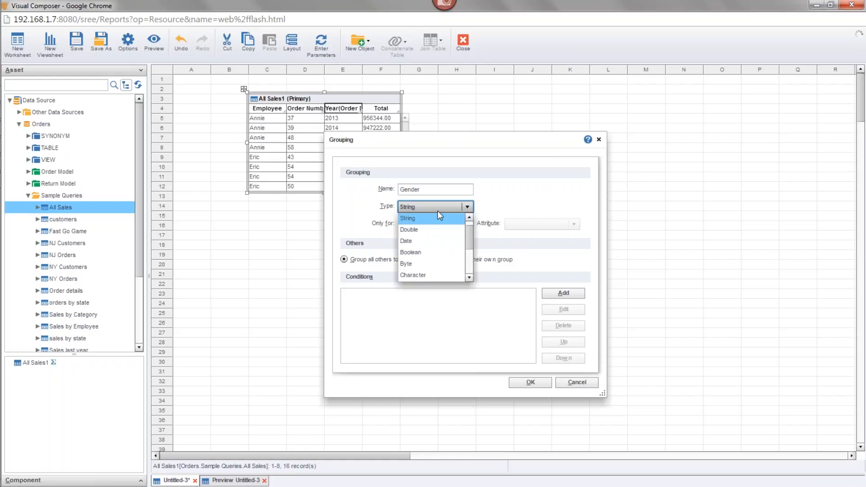
left_click(467, 208)
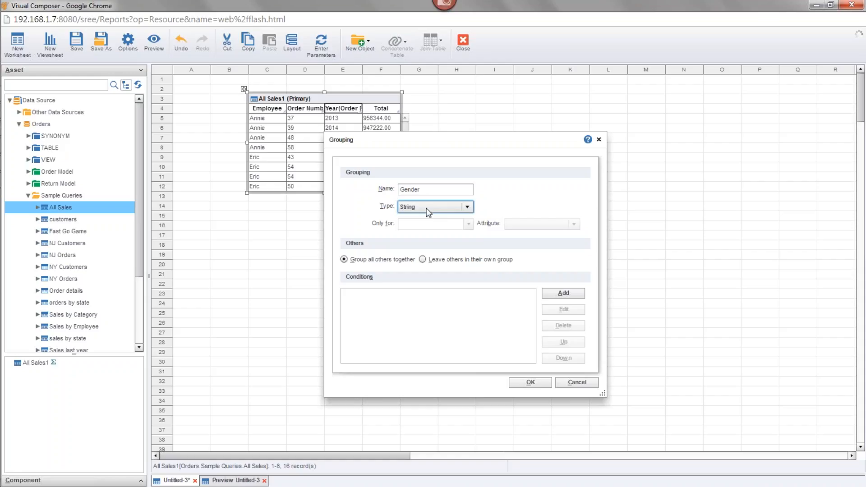
left_click(468, 207)
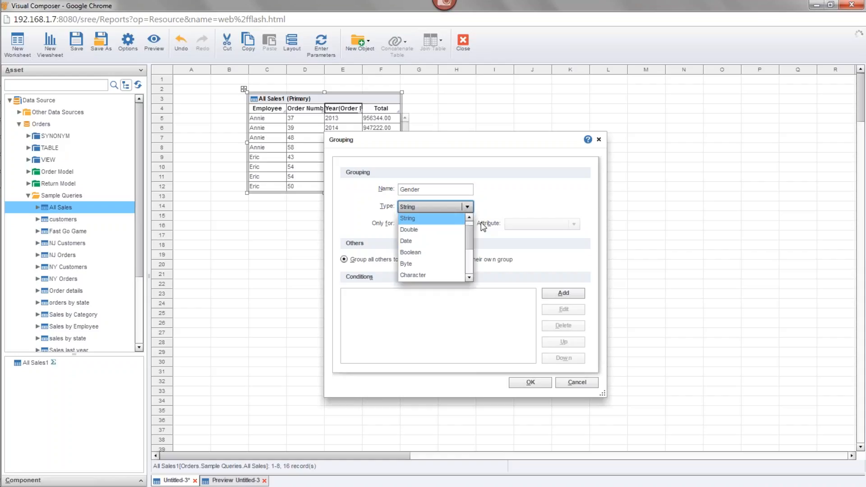
scroll(469, 233, "up", 1)
left_click(452, 218)
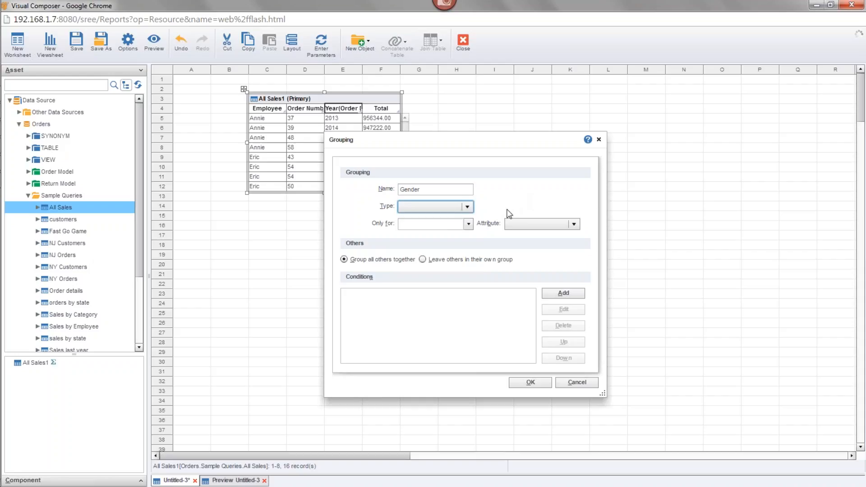
Restrict the Gender grouping to the All Sales query under Orders > Sample Queries, with Employee as the attribute
left_click(469, 223)
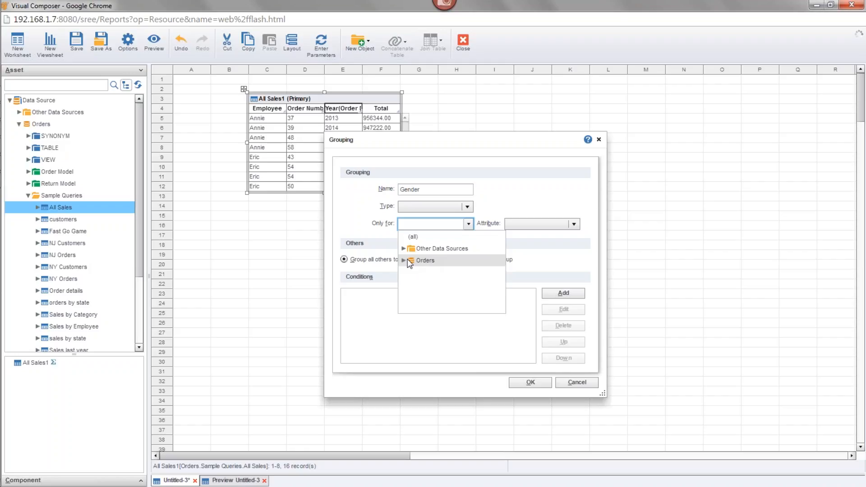
left_click(404, 260)
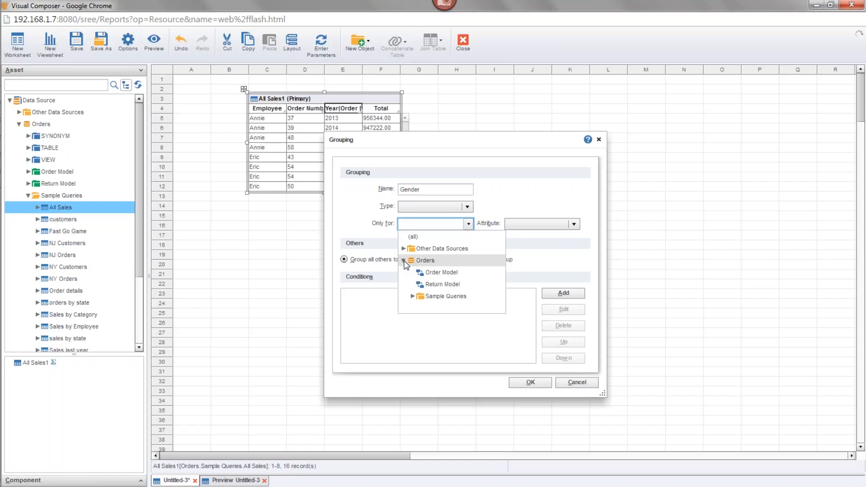
left_click(412, 297)
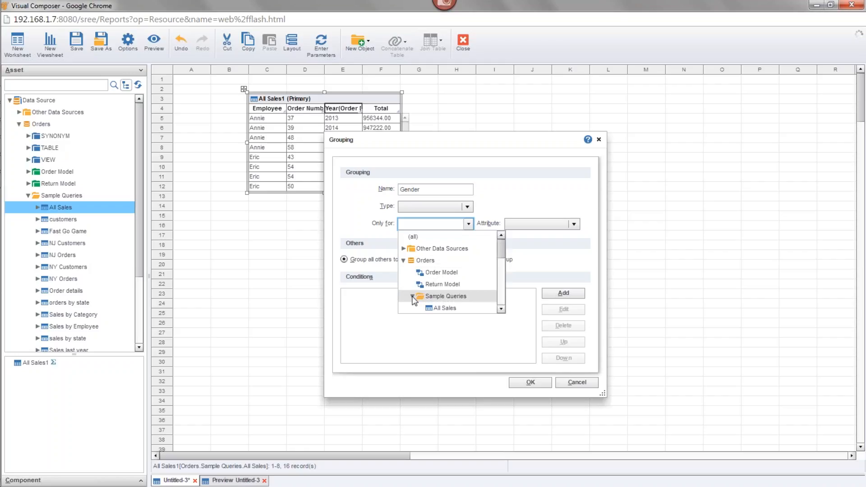
left_click(444, 308)
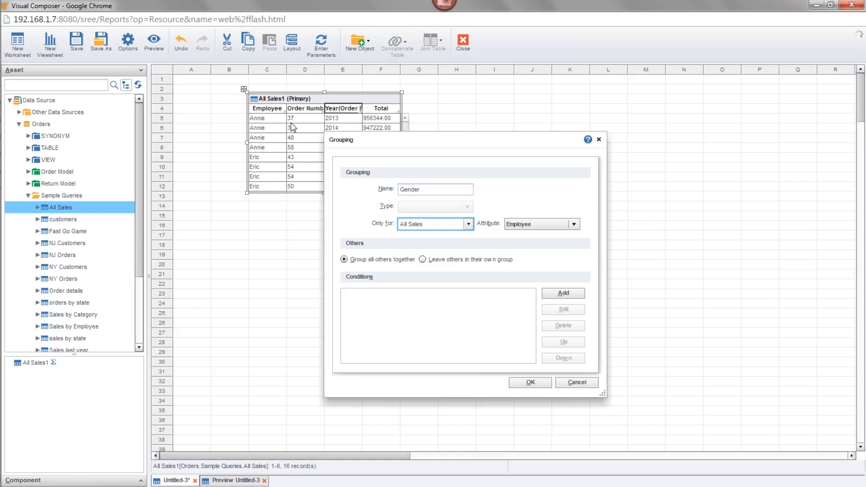
left_click(469, 224)
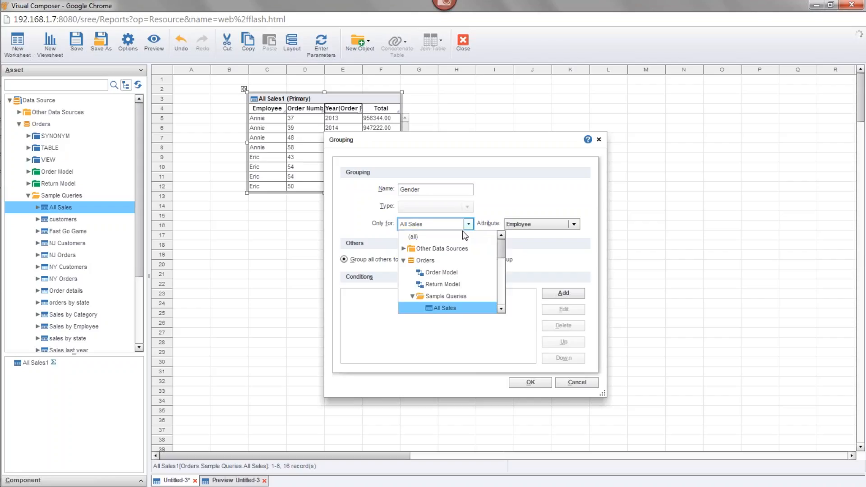
left_click(460, 308)
left_click(562, 220)
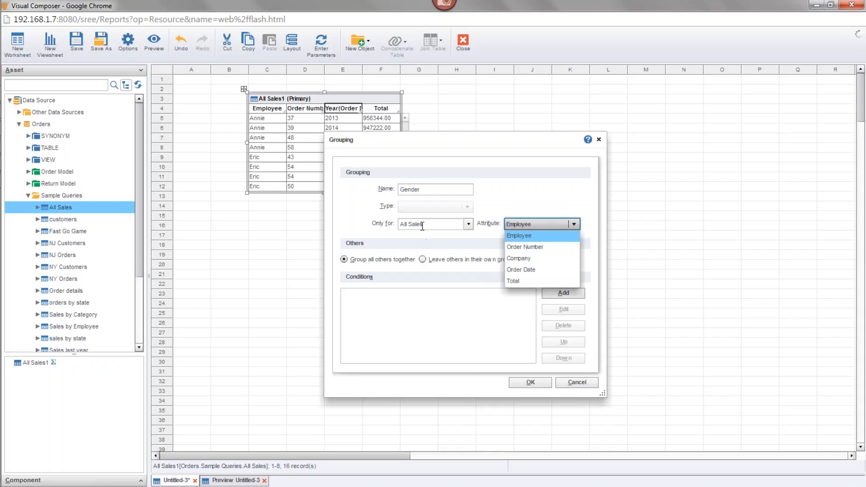
left_click(539, 236)
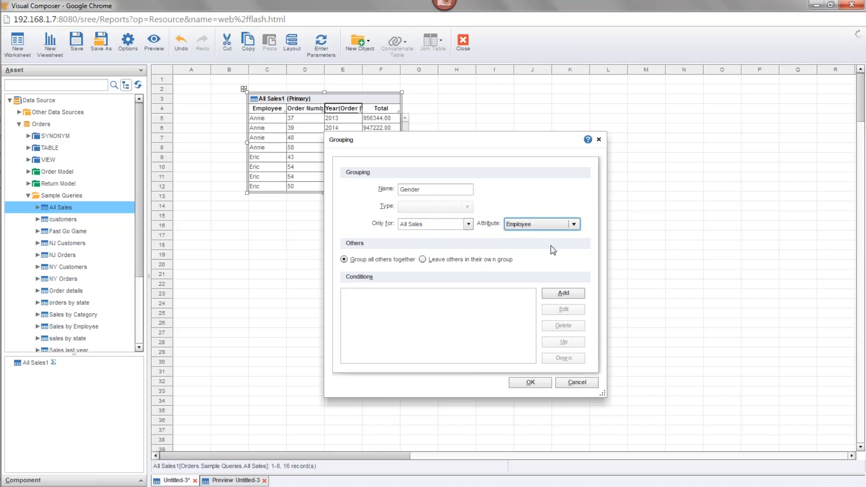
Add a condition list to the Gender grouping with the group name Men
left_click(550, 296)
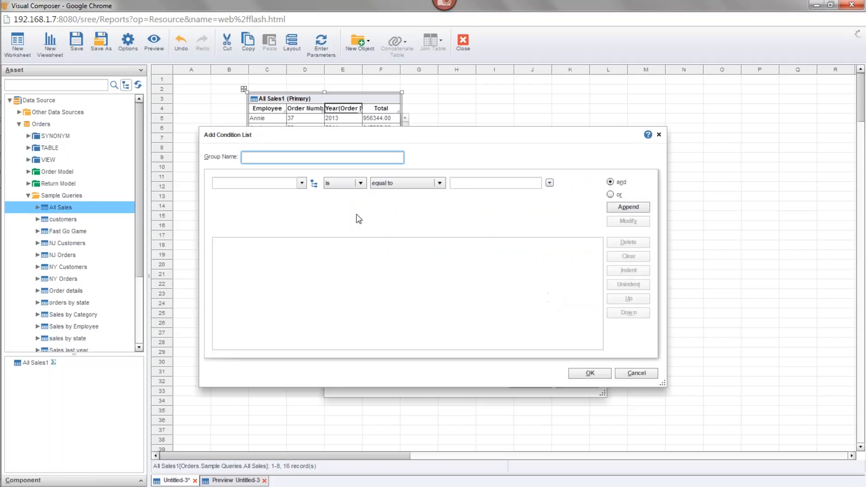
type("mer")
key("BackSpace")
key("BackSpace")
key("BackSpace")
type("Men")
Set the Men group's condition to test whether Employee is one of a list of values
left_click(300, 183)
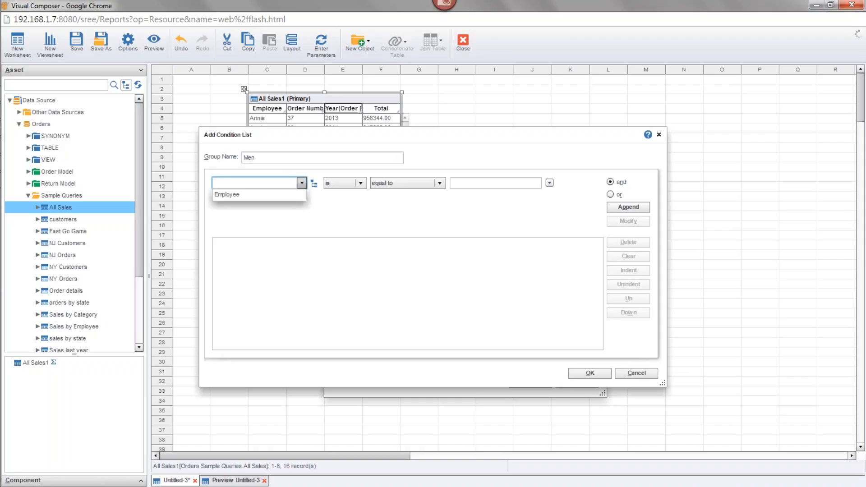
left_click(236, 194)
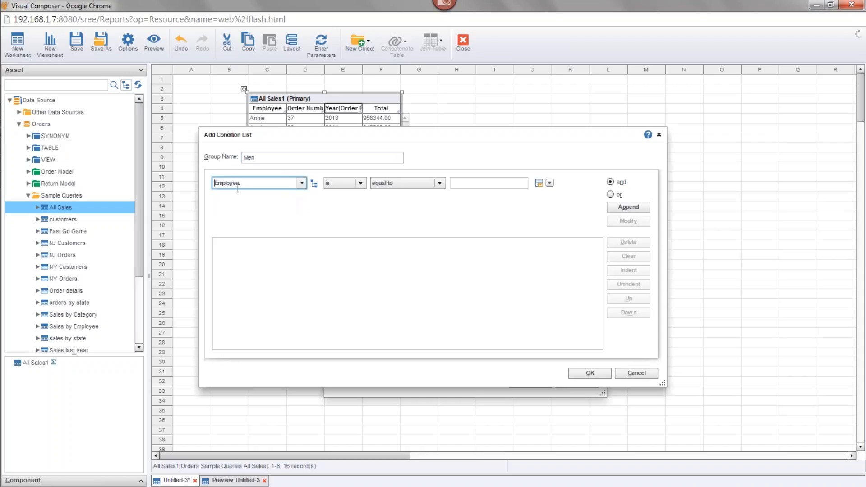
left_click(302, 183)
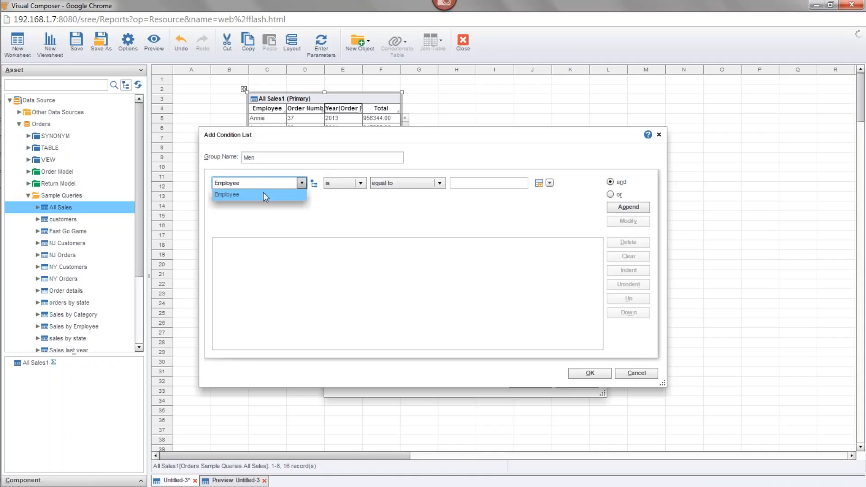
left_click(237, 195)
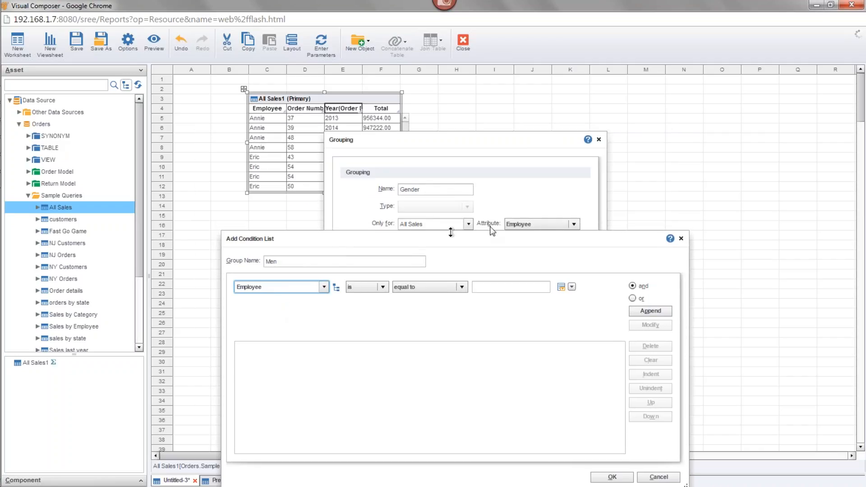
left_click_drag(346, 243, 340, 167)
left_click(406, 219)
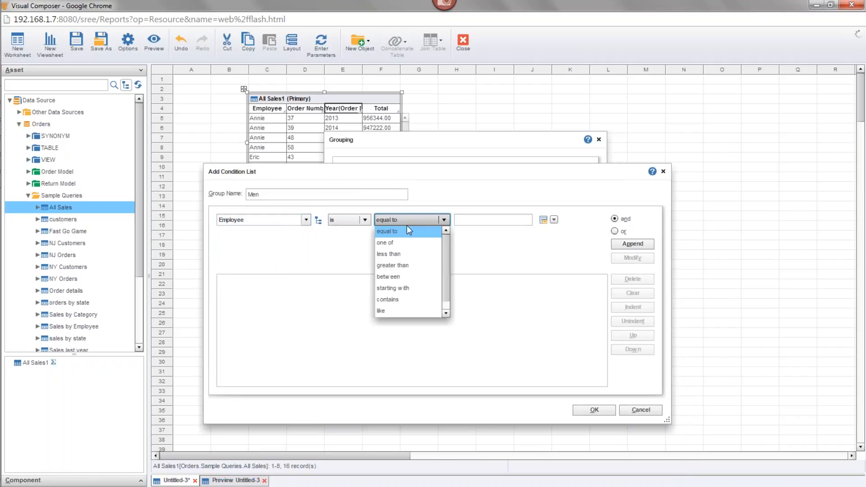
left_click(429, 243)
Add the two male employees from the available values to the Men condition, append it and confirm the group
left_click(543, 220)
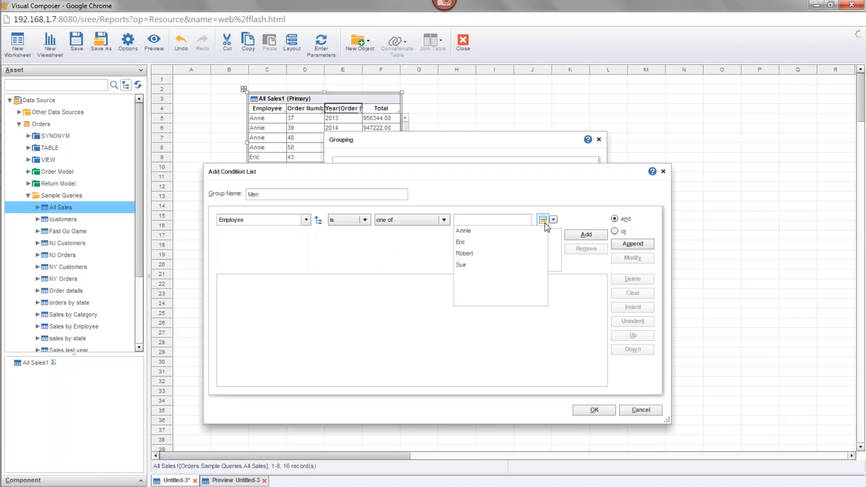
left_click(542, 220)
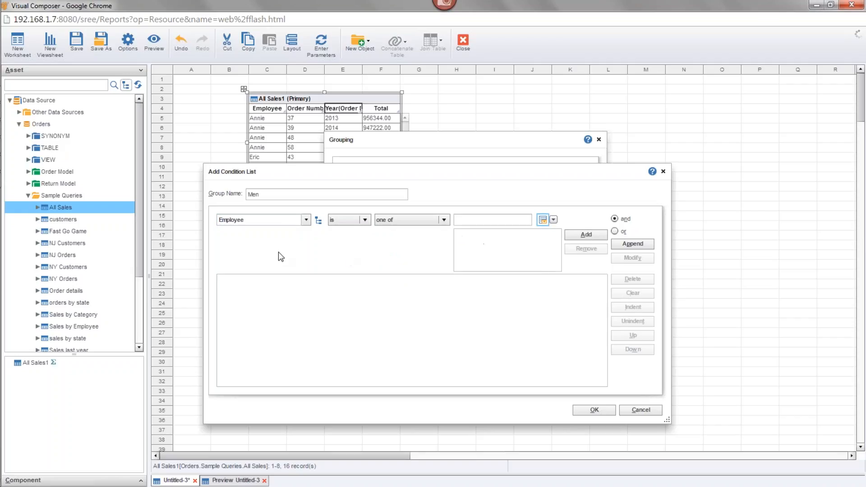
left_click(543, 221)
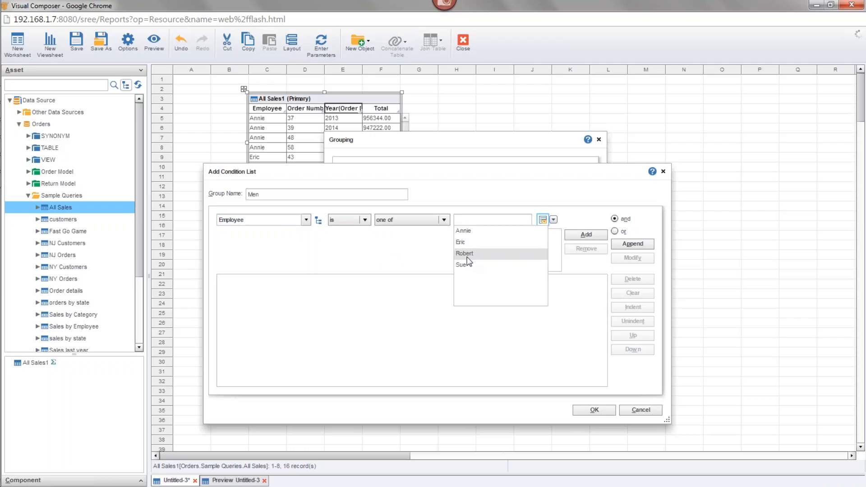
left_click(463, 242)
left_click(586, 235)
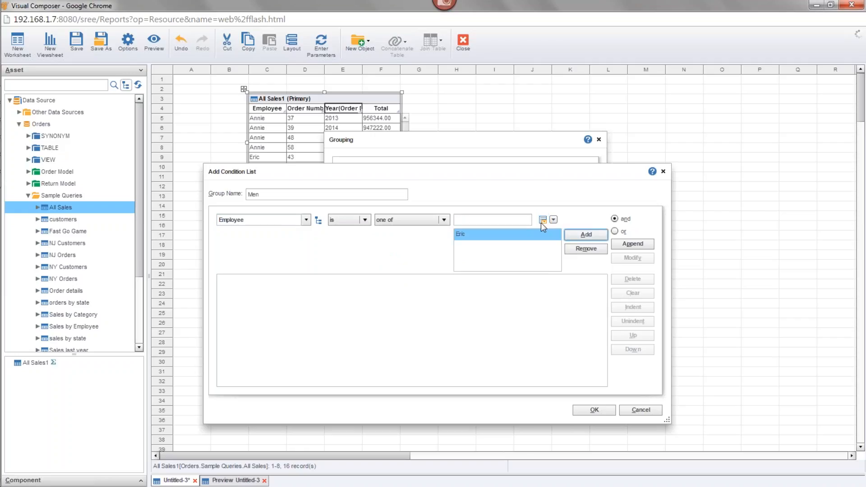
left_click(542, 220)
left_click(494, 248)
left_click(581, 236)
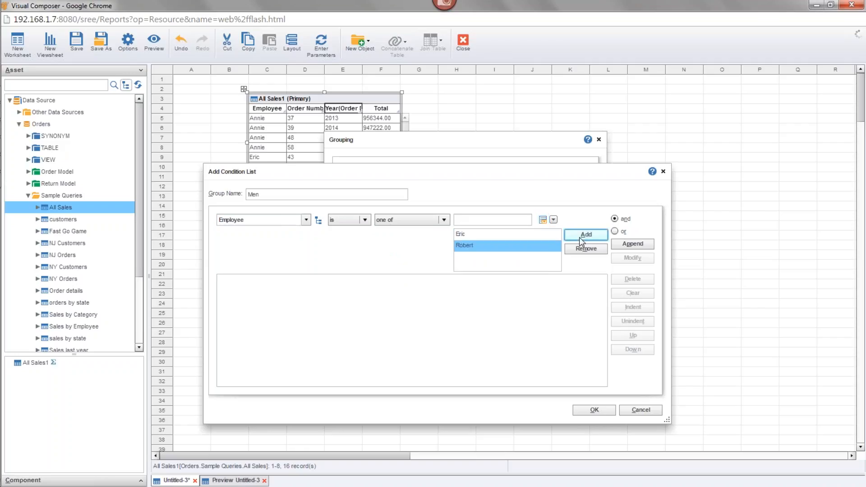
left_click(627, 243)
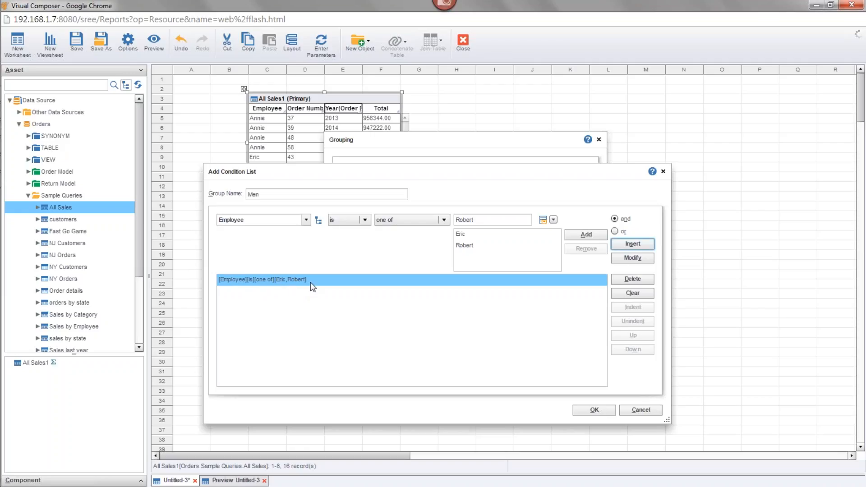
left_click(607, 411)
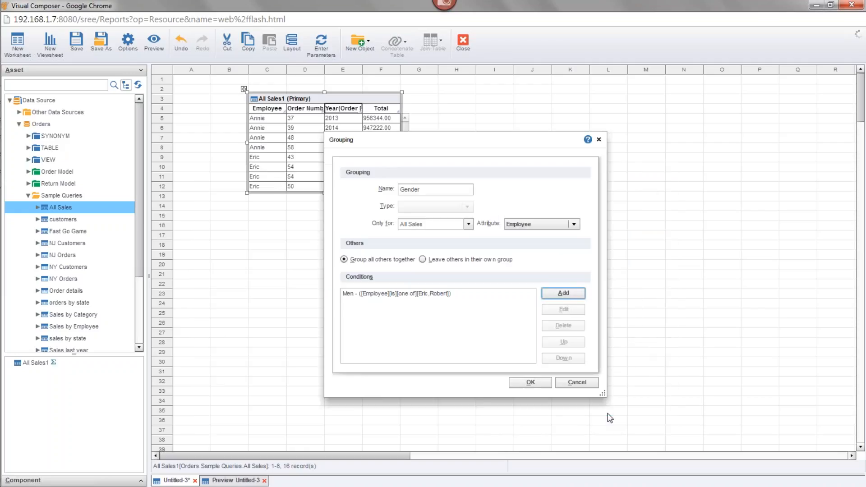
Add a second condition list with the group name Women, testing whether Employee is one of a list of values
left_click(563, 294)
type("W")
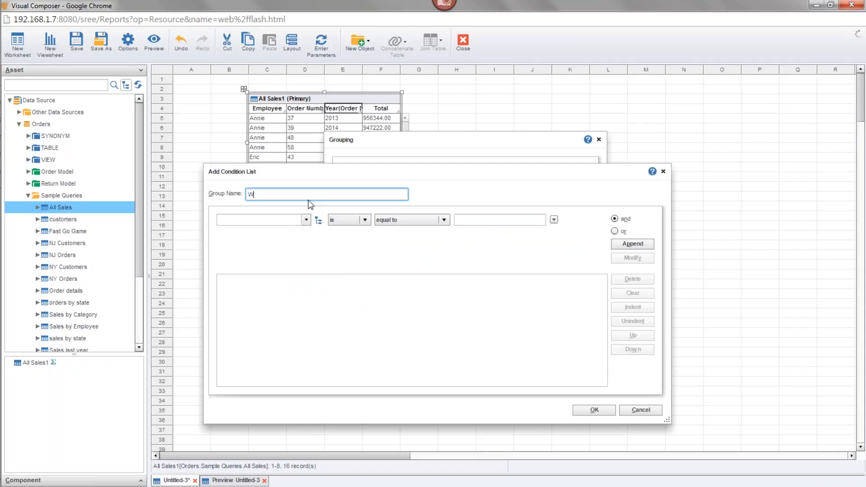
type("omen")
left_click(289, 219)
left_click(286, 233)
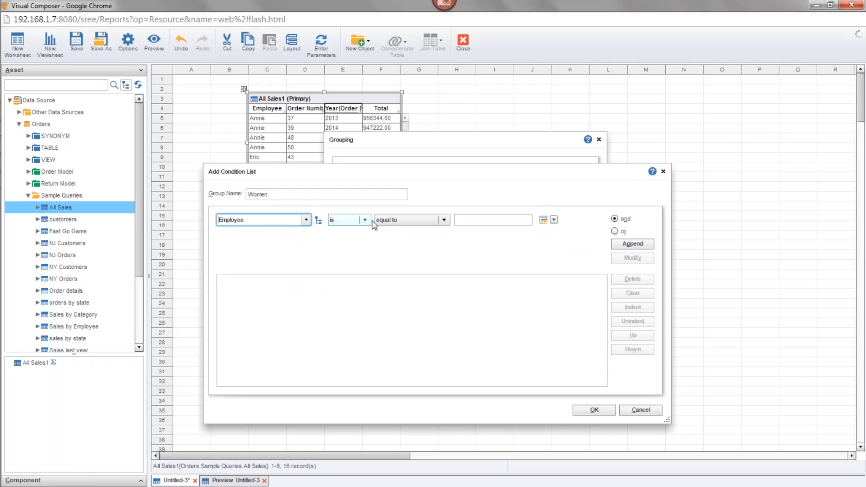
left_click(387, 219)
left_click(385, 243)
Add the two female employees from the available values to the Women condition, append it and confirm the group
left_click(542, 220)
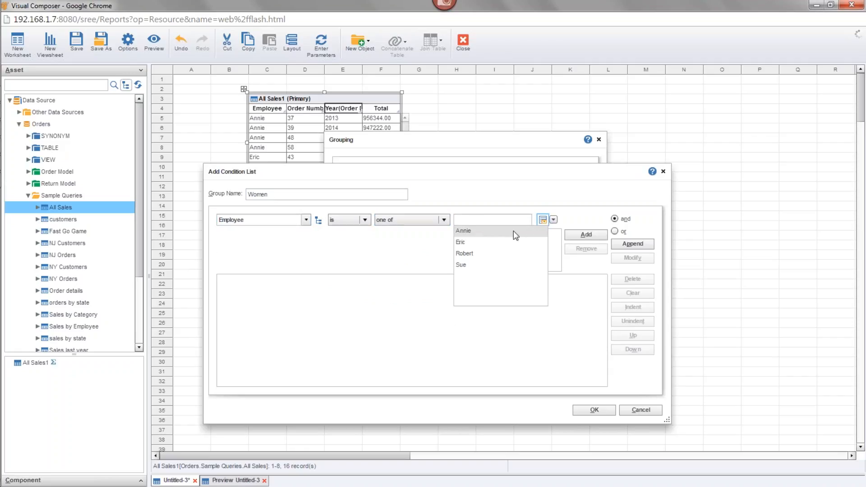
left_click(480, 233)
left_click(581, 234)
left_click(542, 220)
left_click(475, 264)
left_click(586, 235)
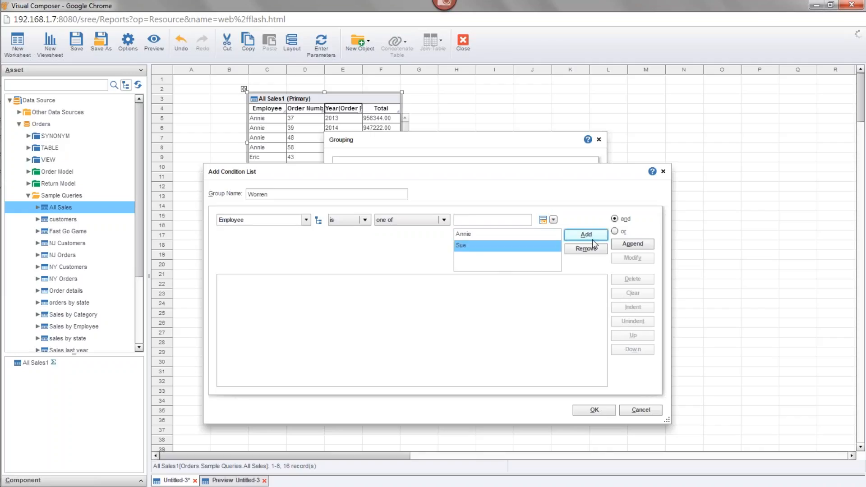
left_click(632, 244)
left_click(591, 409)
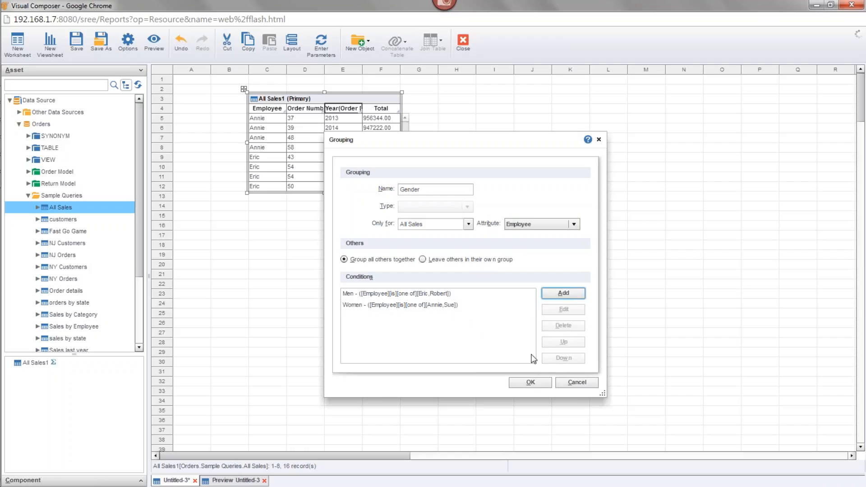
Confirm the Gender grouping, move it below the All Sales1 table to cell C17, and set it as primary
left_click(530, 383)
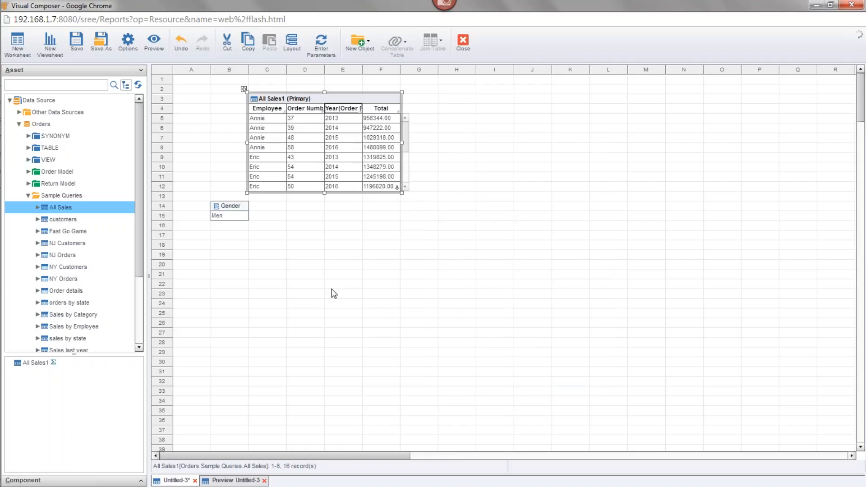
left_click_drag(230, 211, 276, 229)
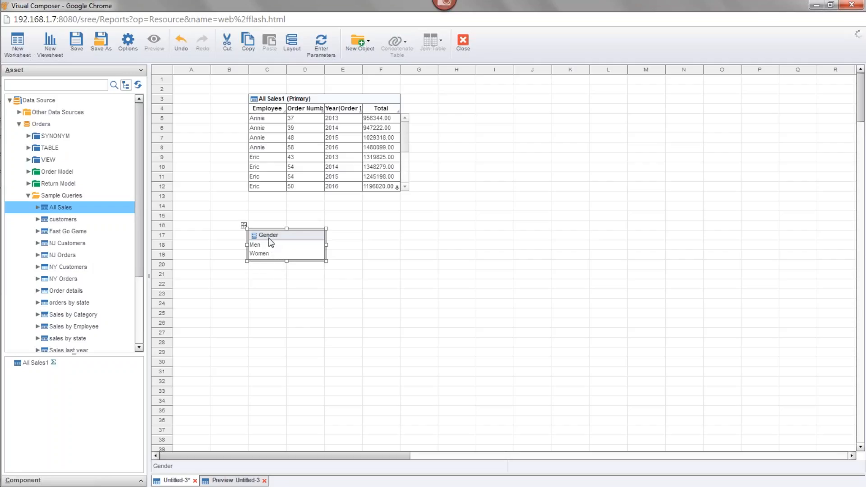
right_click(271, 240)
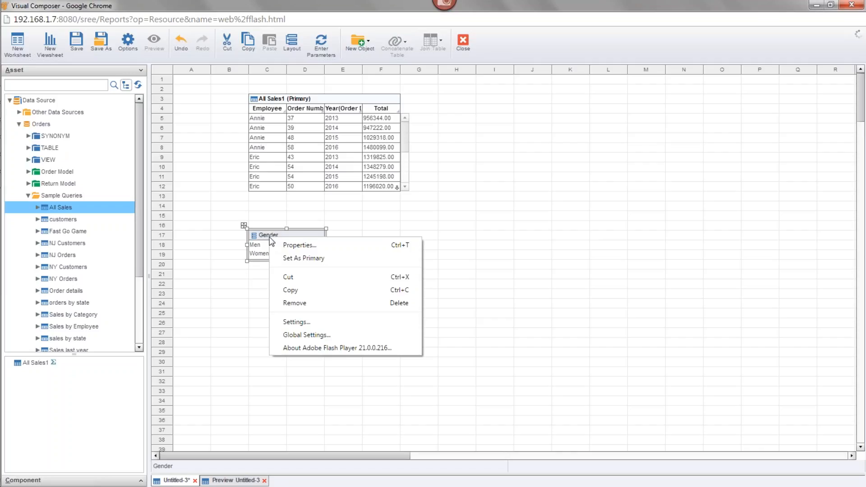
left_click(338, 259)
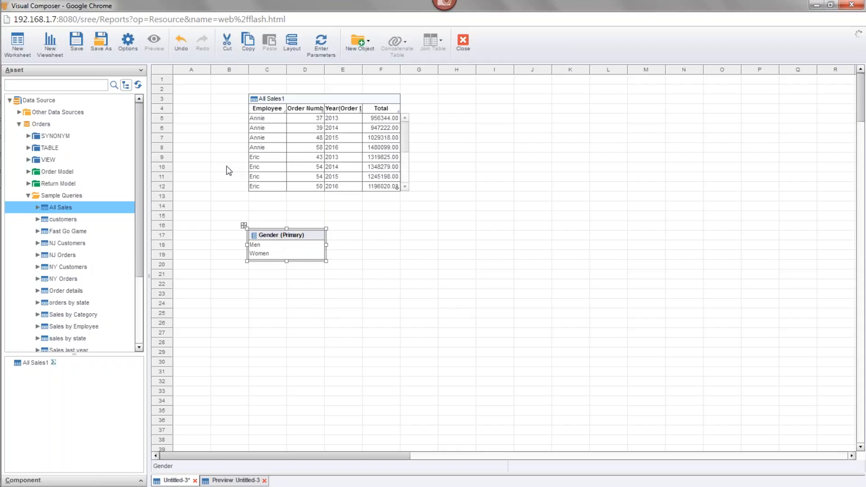
Change the All Sales1 table's group and aggregate settings to group Employee by the Gender grouping
left_click(266, 238)
left_click(376, 99)
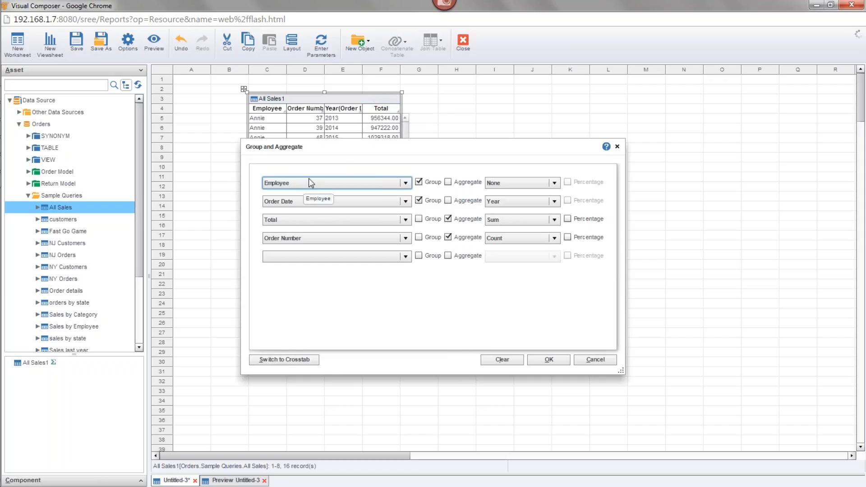
left_click_drag(298, 148, 356, 179)
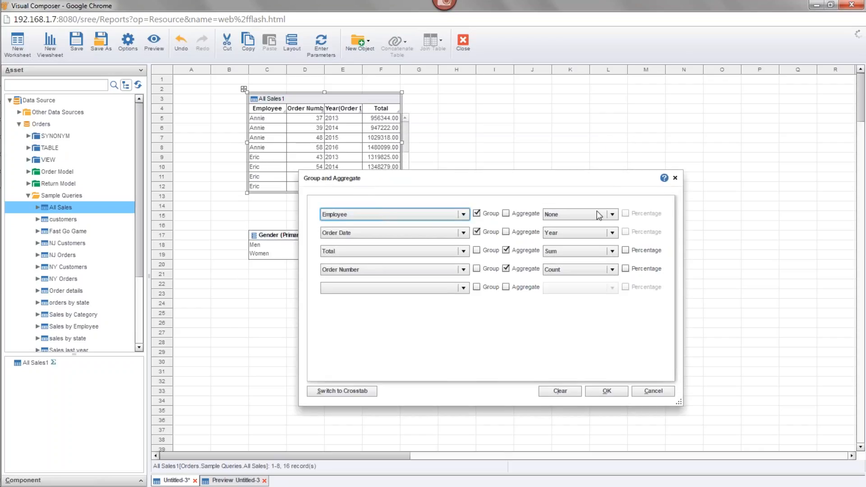
left_click(612, 215)
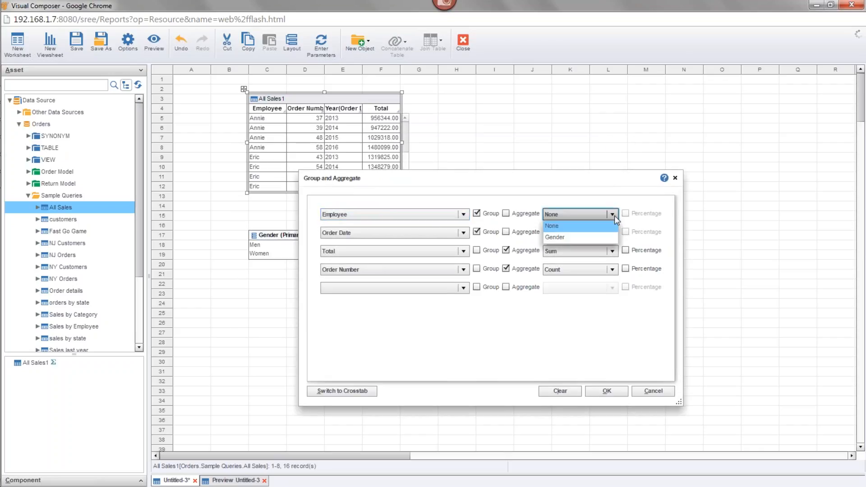
left_click(581, 237)
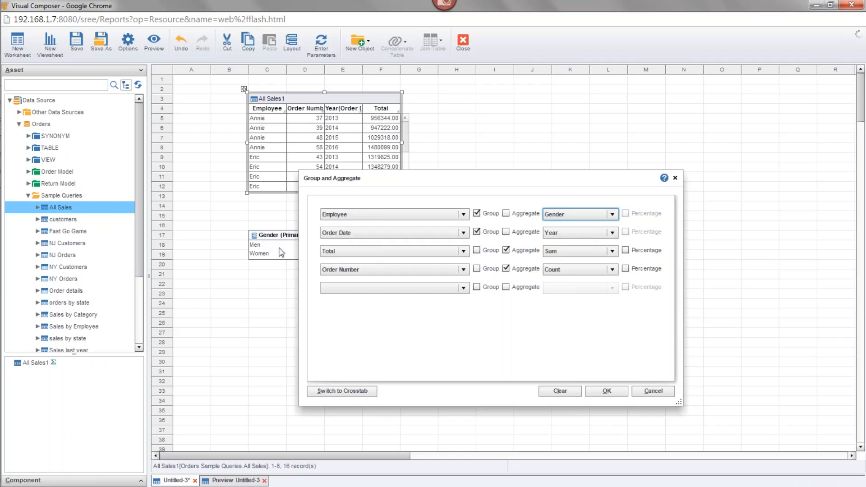
left_click(610, 215)
left_click(582, 237)
left_click(606, 392)
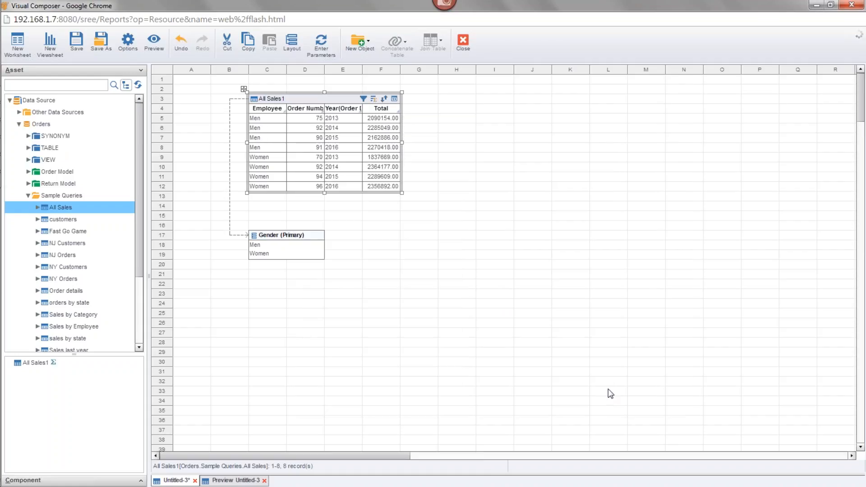
Move the Gender grouping beside the All Sales1 table to cell L6 and extend the table down to row 24
left_click(281, 234)
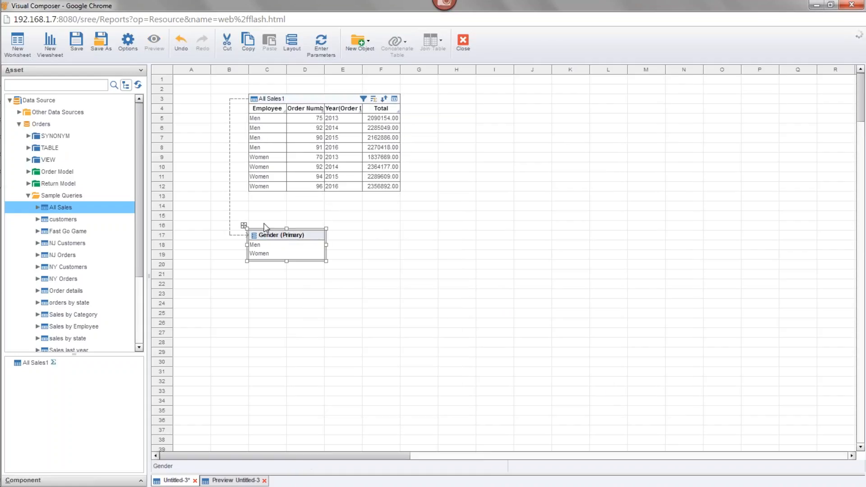
left_click_drag(269, 237, 611, 130)
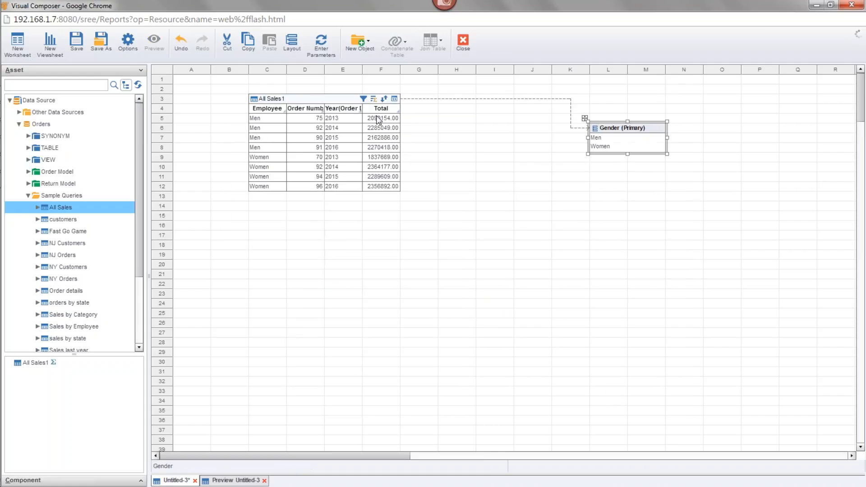
left_click(335, 114)
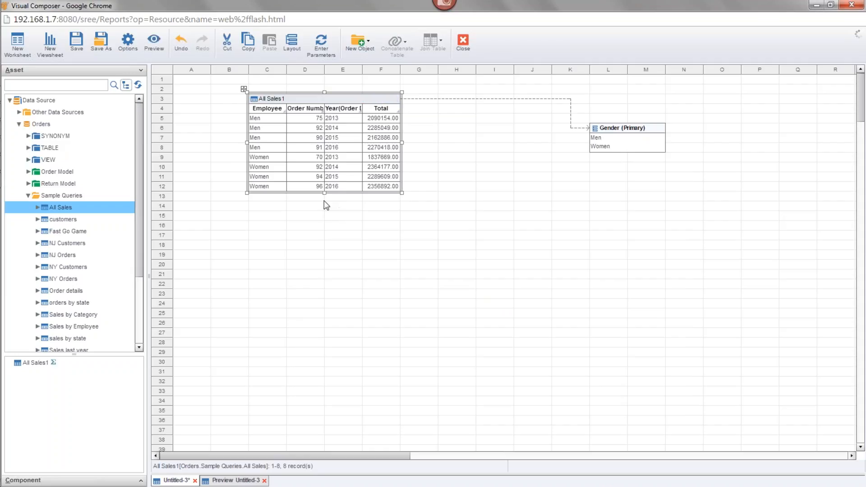
left_click_drag(326, 196, 348, 313)
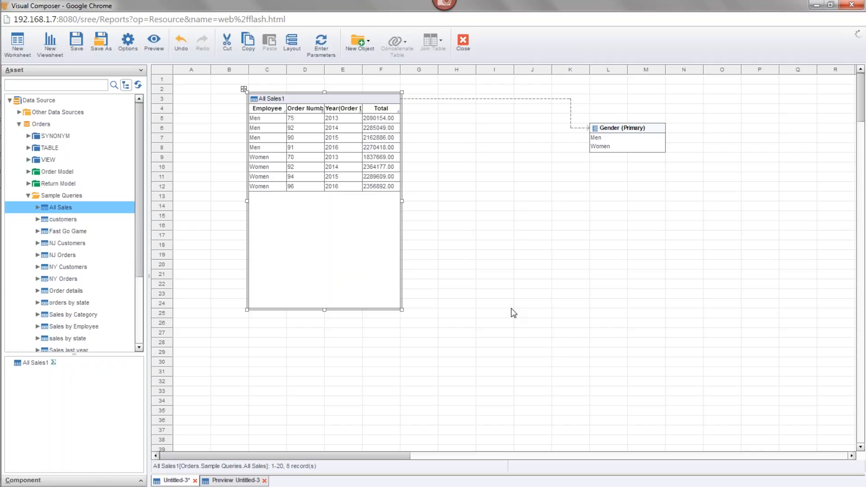
Move the Gender grouping closer to the All Sales1 table, to cell J6
left_click(618, 122)
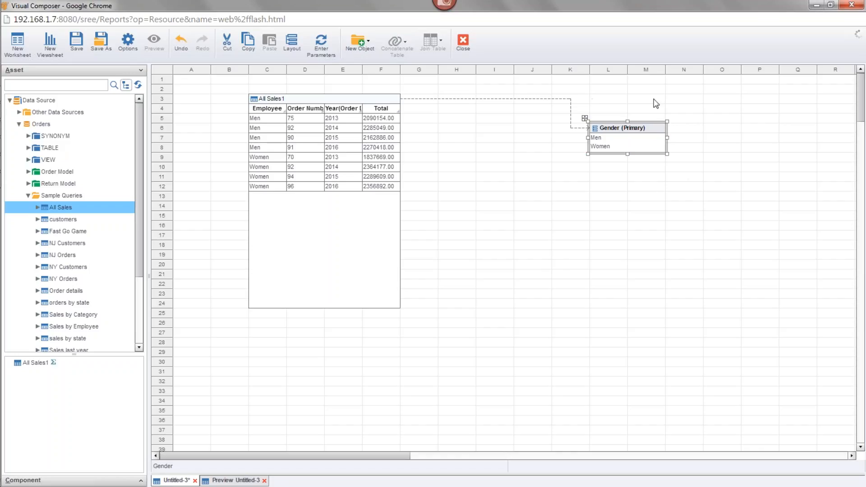
left_click_drag(606, 130, 530, 130)
left_click(526, 229)
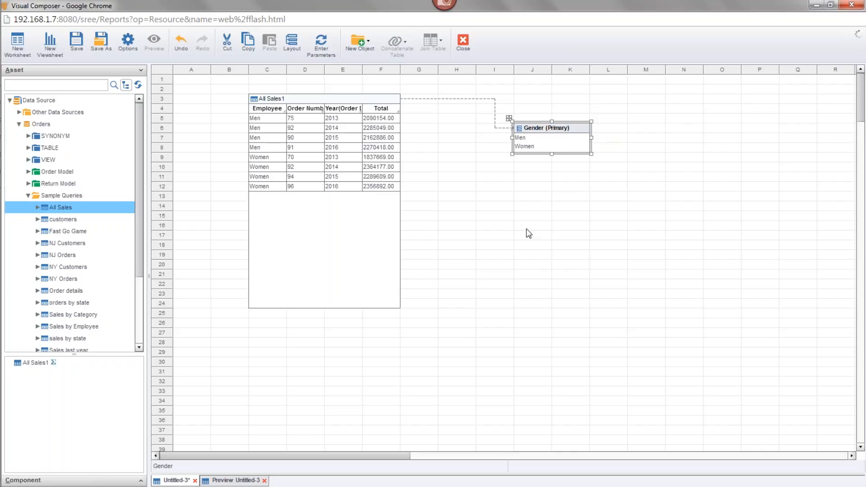
Review the Gender grouping's properties and close them without changes
right_click(541, 135)
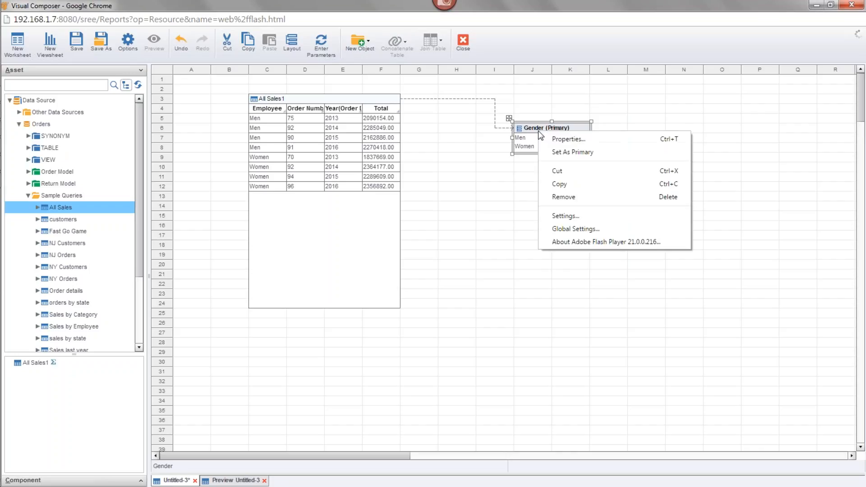
left_click(572, 137)
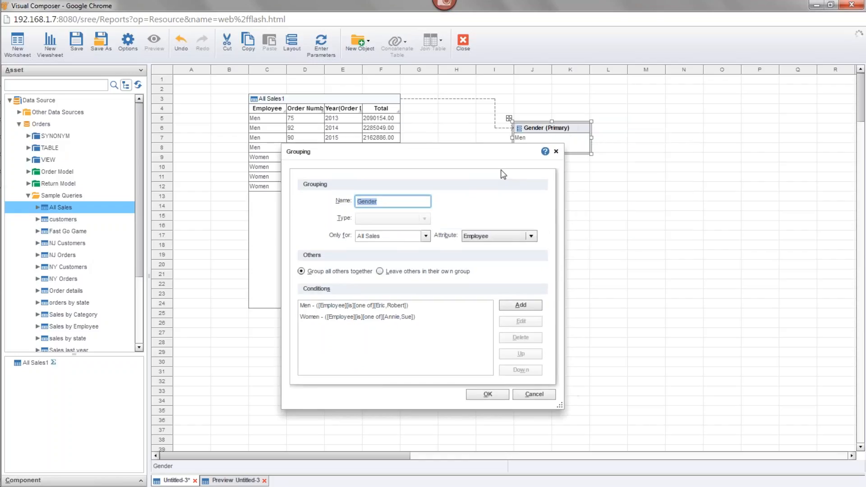
left_click(551, 166)
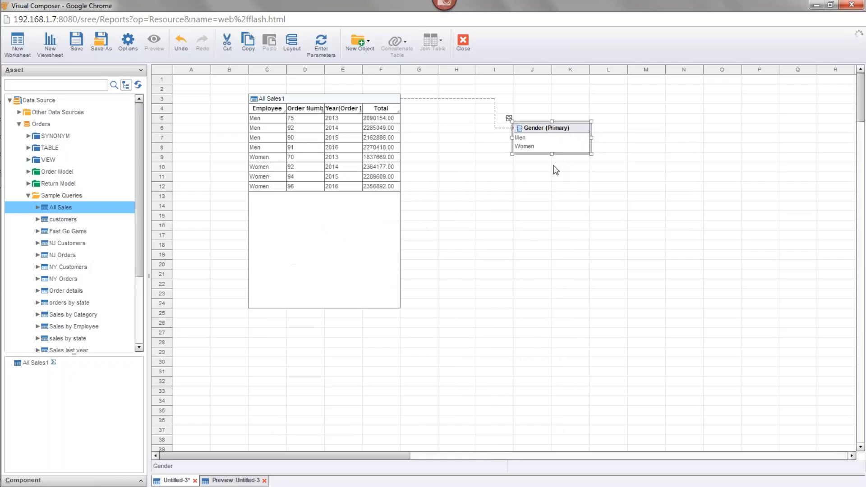
Reset the Gender grouping's conditions by reselecting All Sales as the query it applies to in its properties
right_click(543, 131)
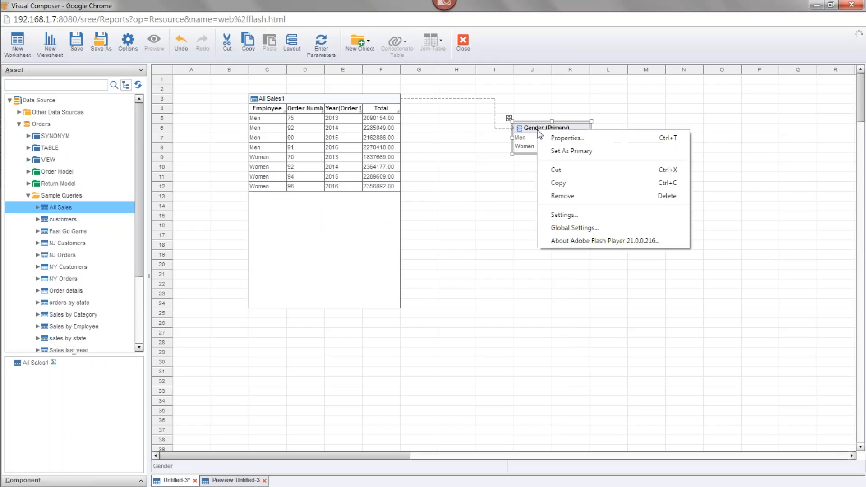
left_click(572, 137)
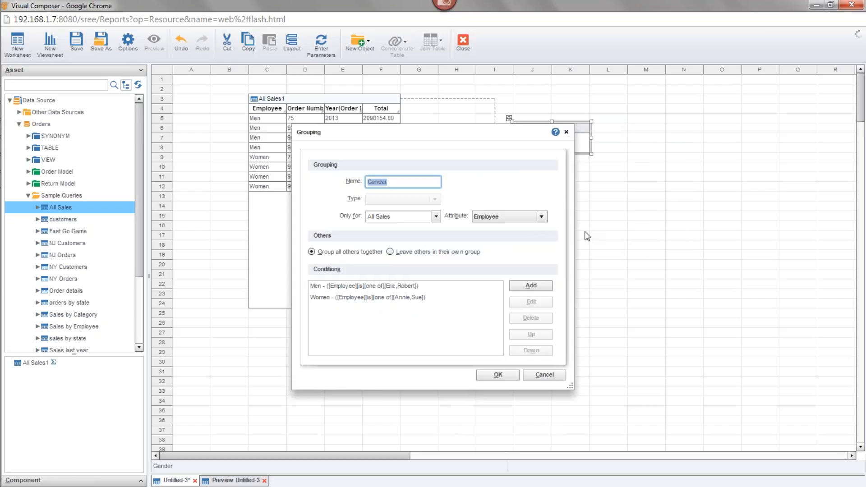
left_click(435, 217)
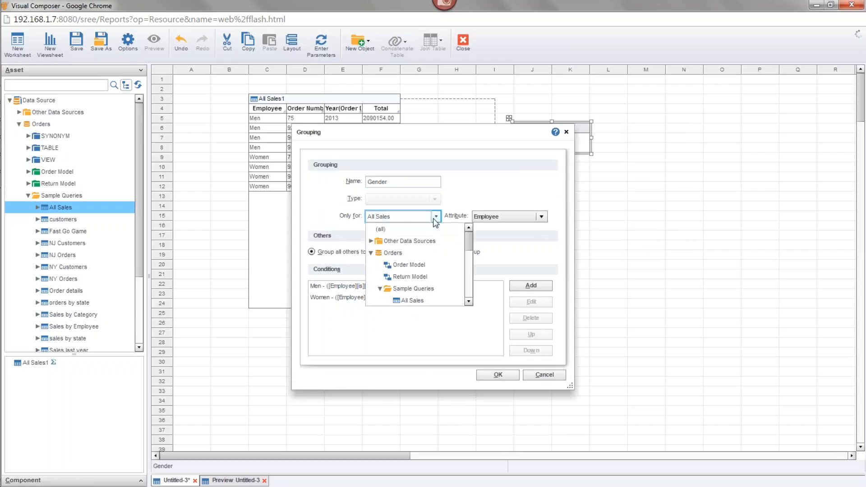
left_click(418, 288)
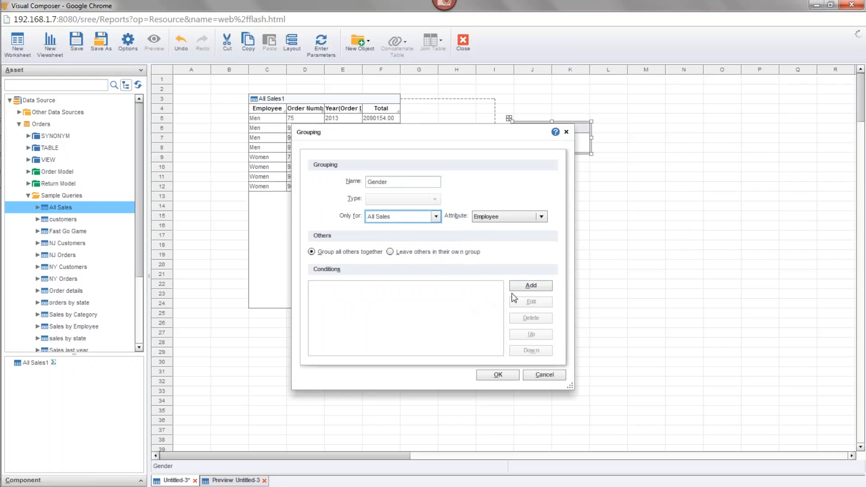
Start a new condition list with the group name Women, testing whether Employee is one of a set of values
left_click(524, 287)
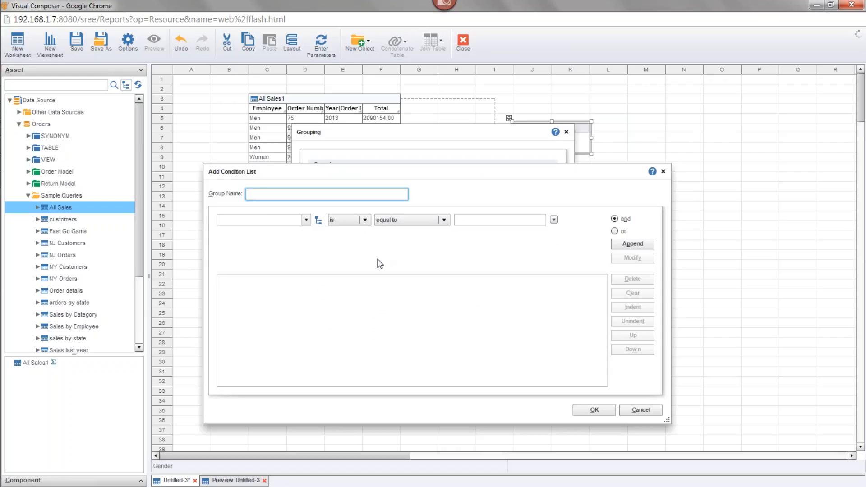
type("Wo")
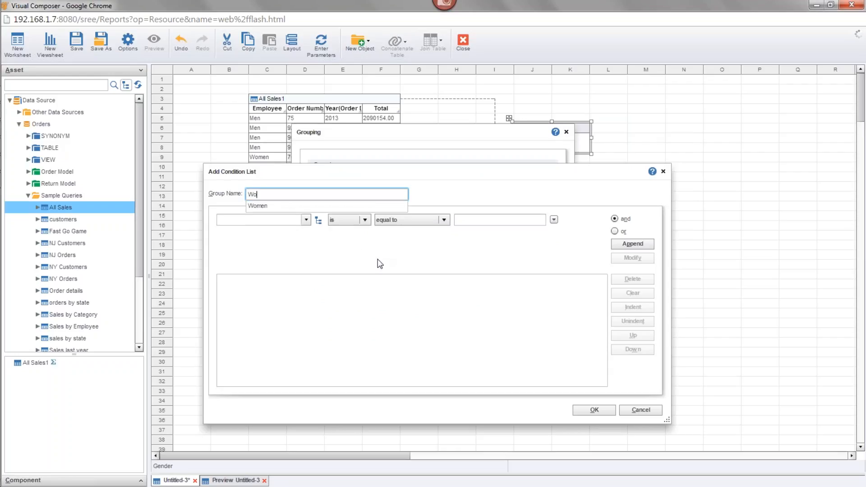
key("Tab")
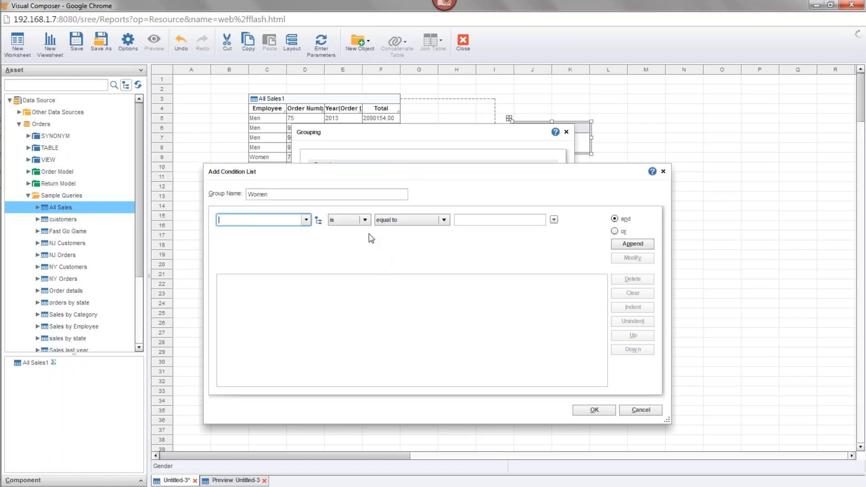
left_click(306, 220)
left_click(271, 230)
left_click(397, 219)
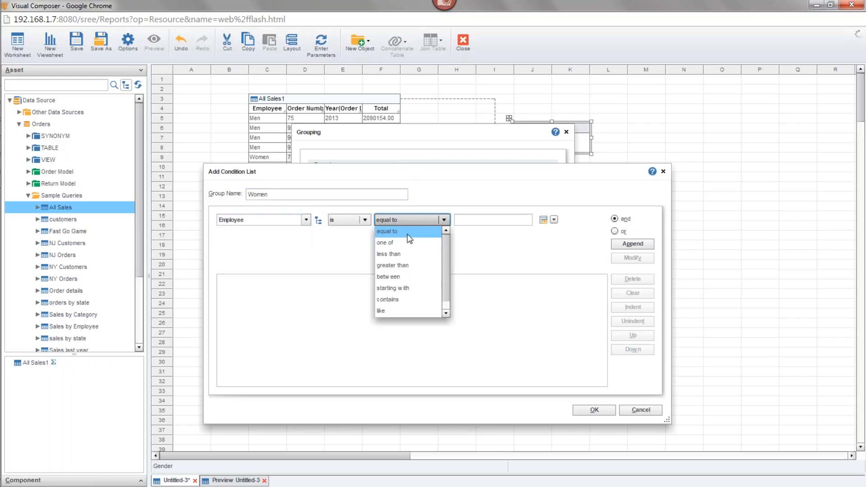
left_click(409, 244)
Add the two female employees' names as the Women condition's values, append the condition and apply the changed Gender grouping
left_click(543, 219)
left_click(496, 231)
left_click(585, 235)
left_click(546, 220)
left_click(490, 247)
left_click(581, 236)
left_click(624, 247)
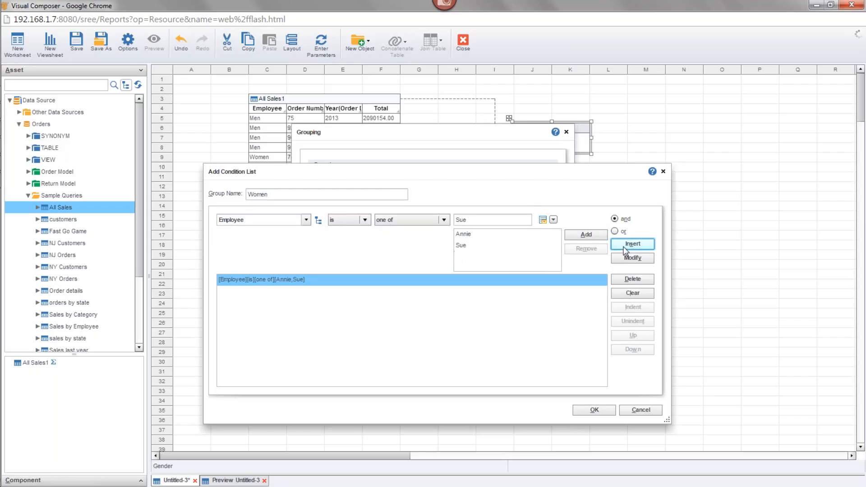
left_click(599, 410)
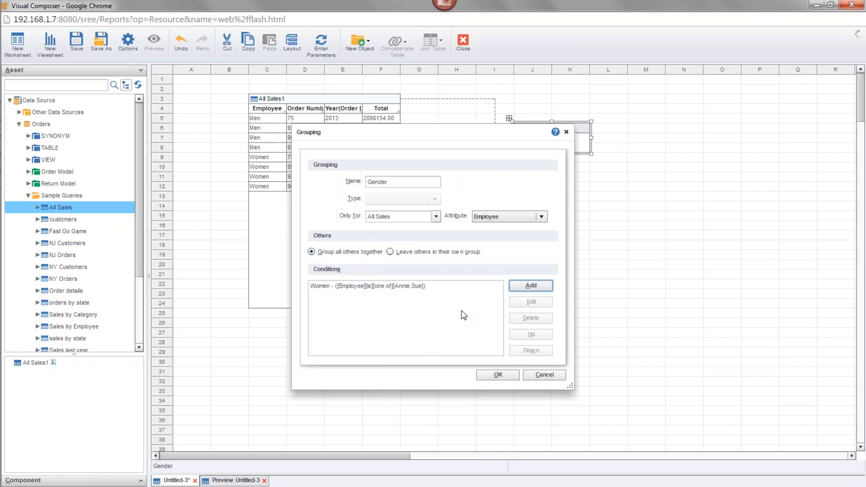
left_click(501, 374)
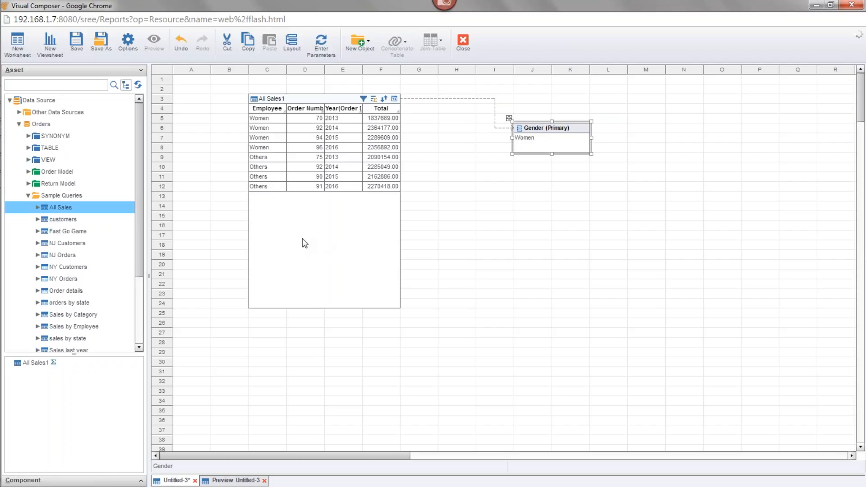
Set the Gender grouping to leave others in their own group and reselect All Sales as the query it applies to
right_click(542, 128)
left_click(564, 134)
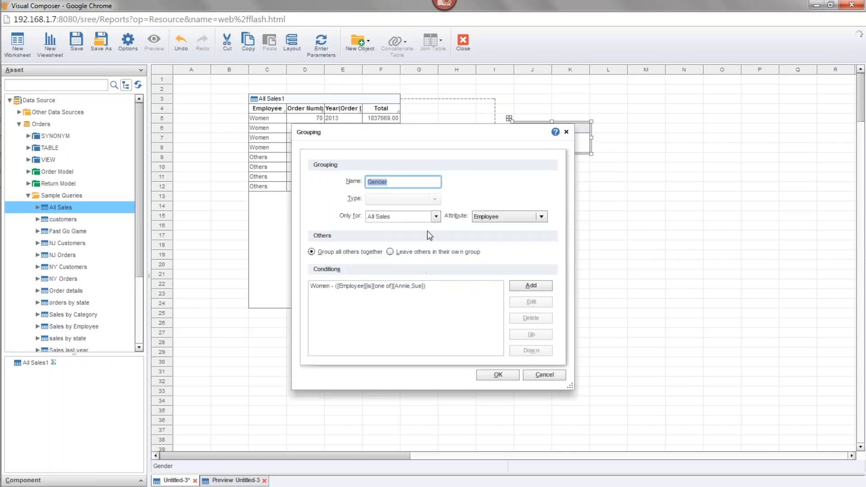
left_click(390, 252)
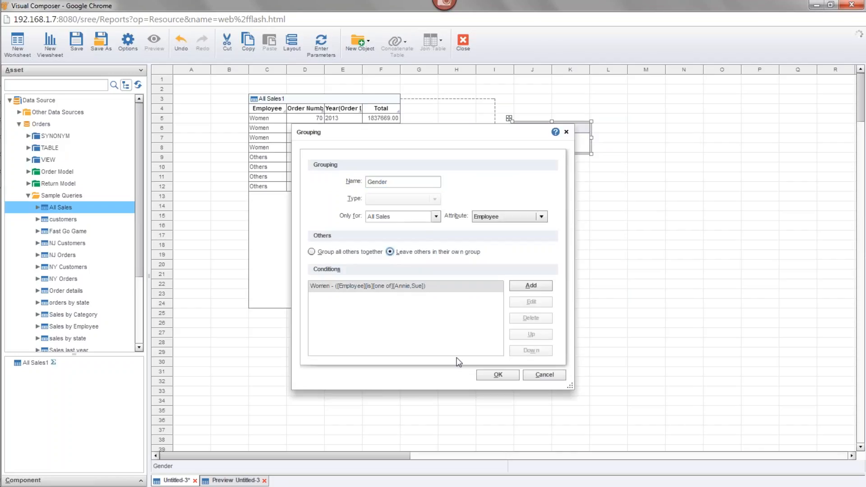
left_click(496, 375)
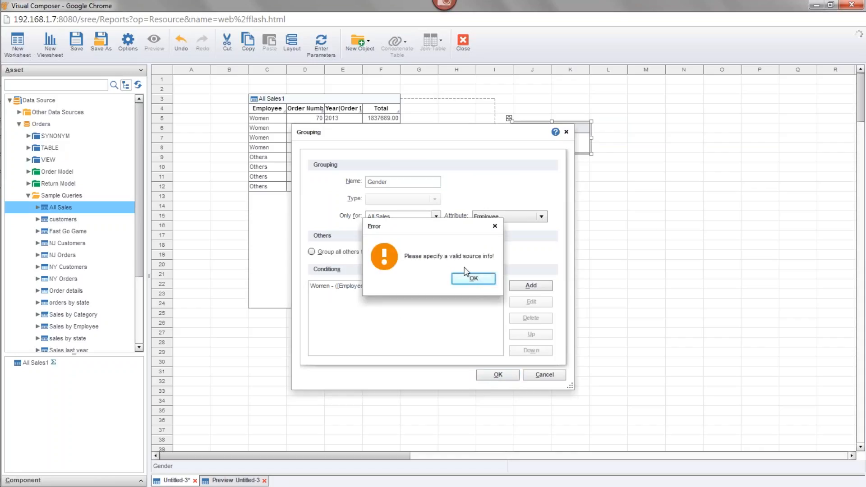
left_click(473, 279)
left_click(435, 216)
left_click(412, 301)
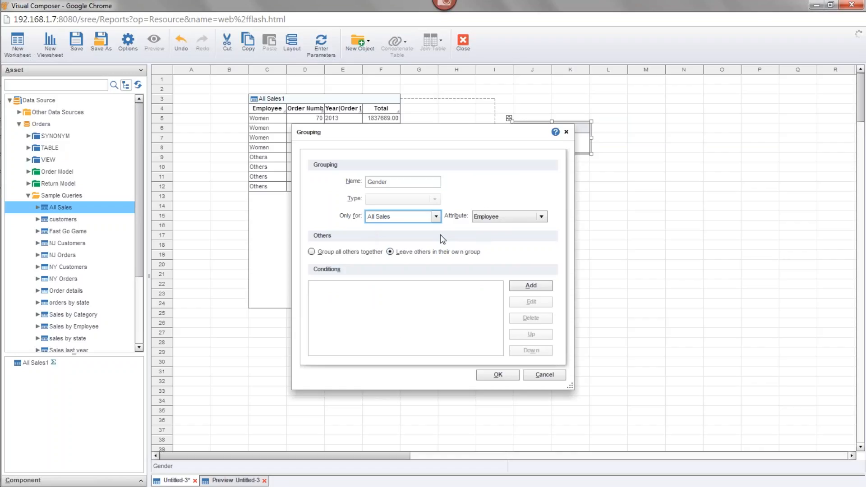
Add a condition list to the Gender grouping with the group name Women
left_click(523, 284)
type("Women E")
key("BackSpace")
key("BackSpace")
key("BackSpace")
key("BackSpace")
key("BackSpace")
key("BackSpace")
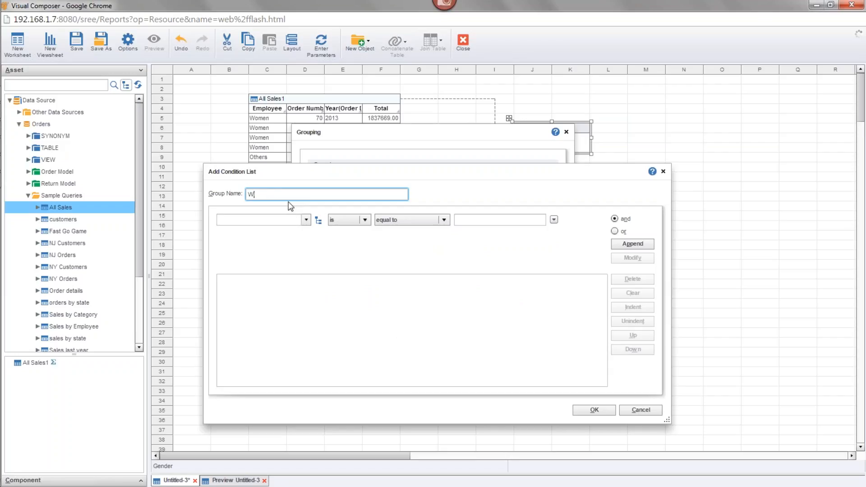
type("omen")
key("BackSpace")
key("BackSpace")
key("BackSpace")
key("BackSpace")
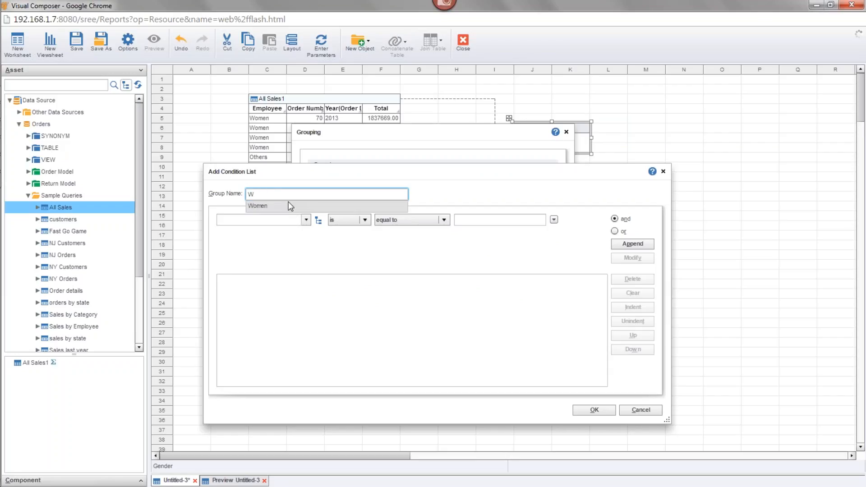
left_click(288, 201)
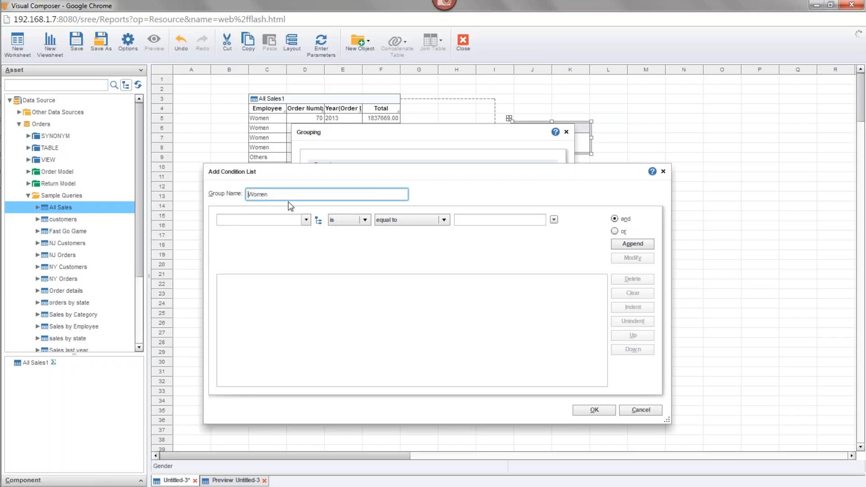
Make the Women condition test whether Employee is one of a set of values
left_click(306, 219)
left_click(297, 230)
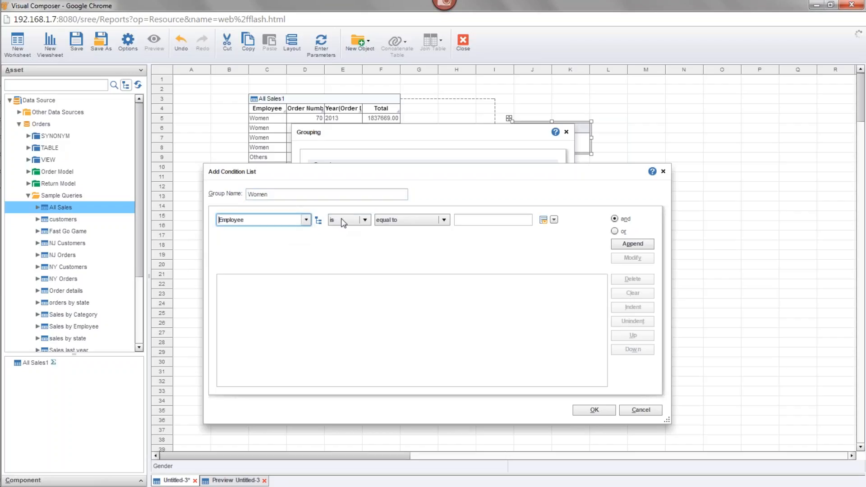
left_click(395, 220)
left_click(399, 242)
Enter the two female employees' names as the condition's values, append the condition and apply the Gender grouping with its new handling of others
left_click(543, 220)
left_click(521, 230)
left_click(585, 234)
left_click(543, 220)
left_click(494, 266)
left_click(585, 234)
left_click(623, 242)
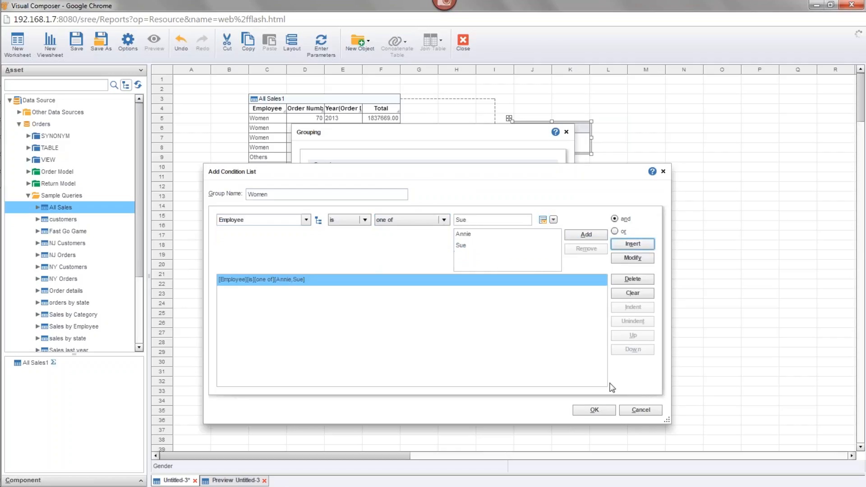
left_click(612, 411)
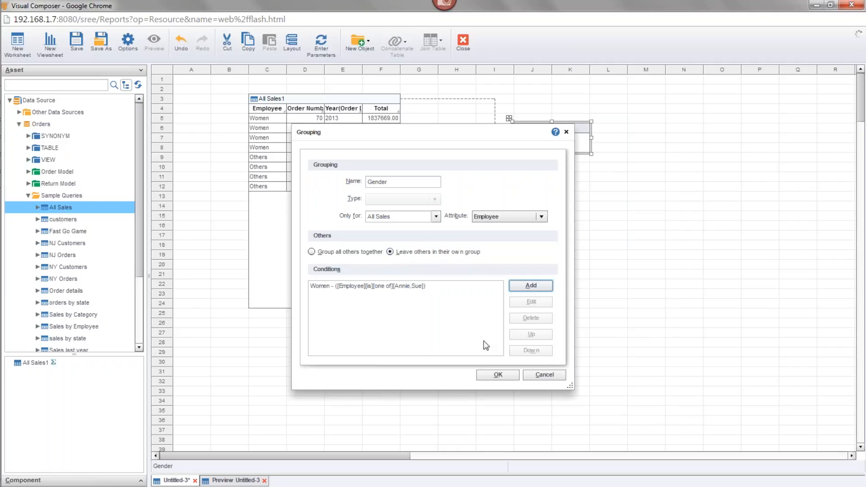
left_click(497, 375)
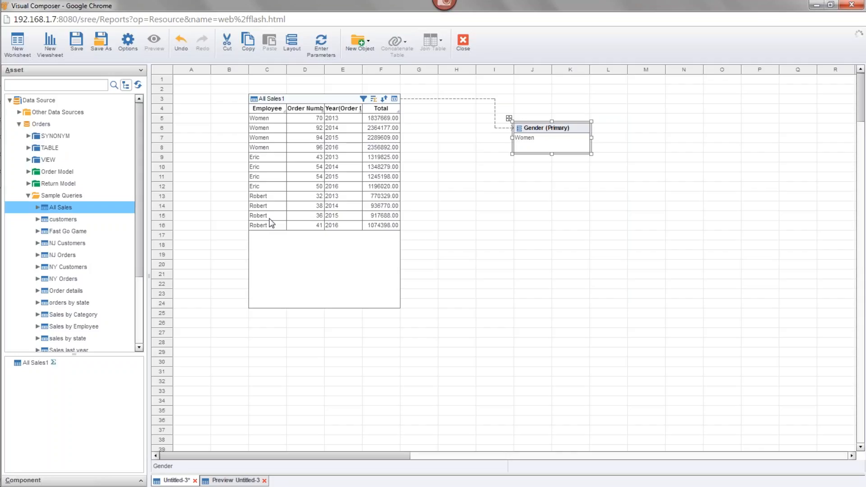
Clear all grouping and aggregation from the All Sales1 table
mouse_move(2, 248)
mouse_move(322, 101)
left_click(374, 99)
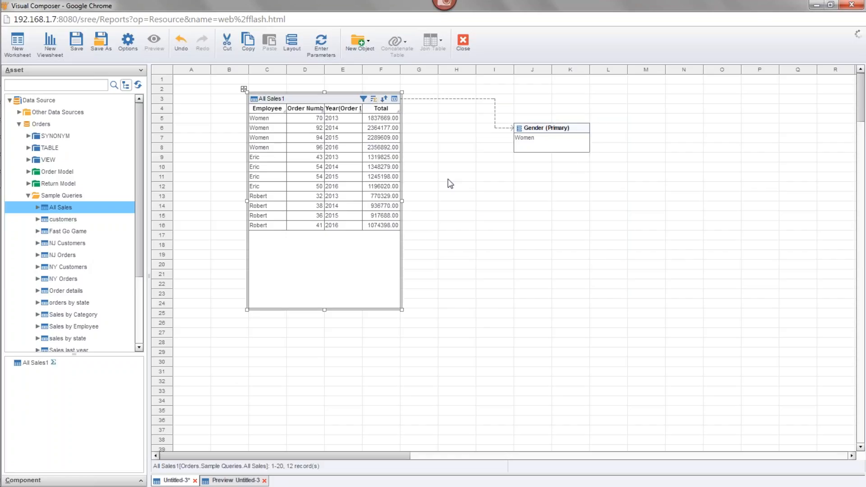
left_click(514, 359)
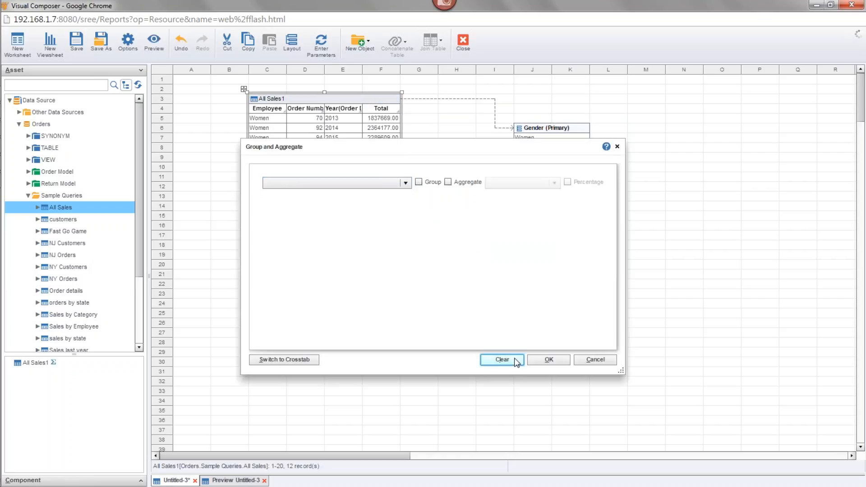
Save the worksheet as GenderGroup under Global Worksheet with Gender as its primary asset, and expand Global Worksheet in the asset tree
left_click_drag(622, 95, 531, 195)
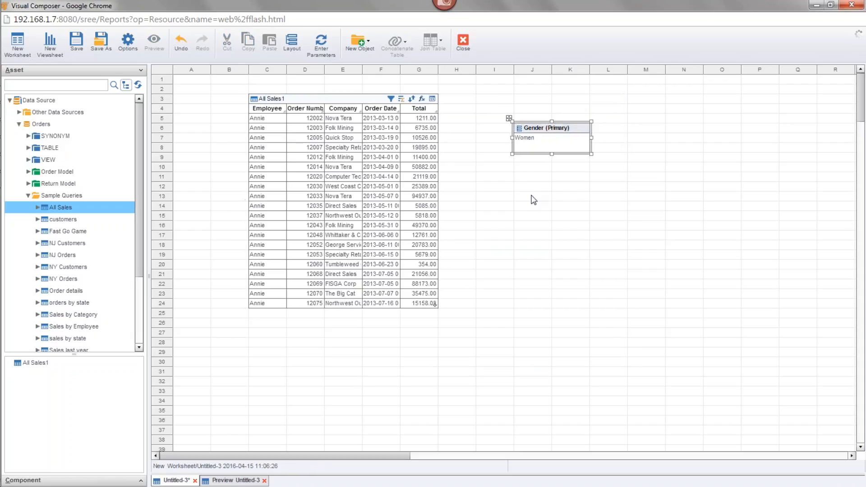
left_click(538, 159)
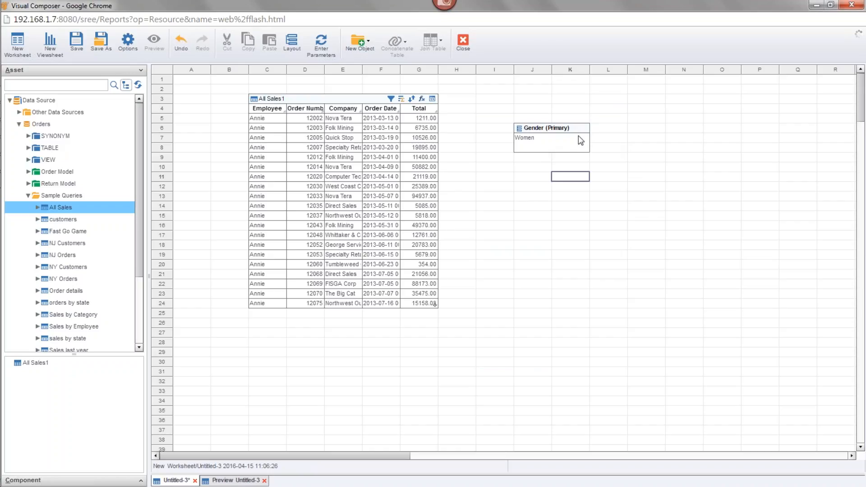
left_click(556, 132)
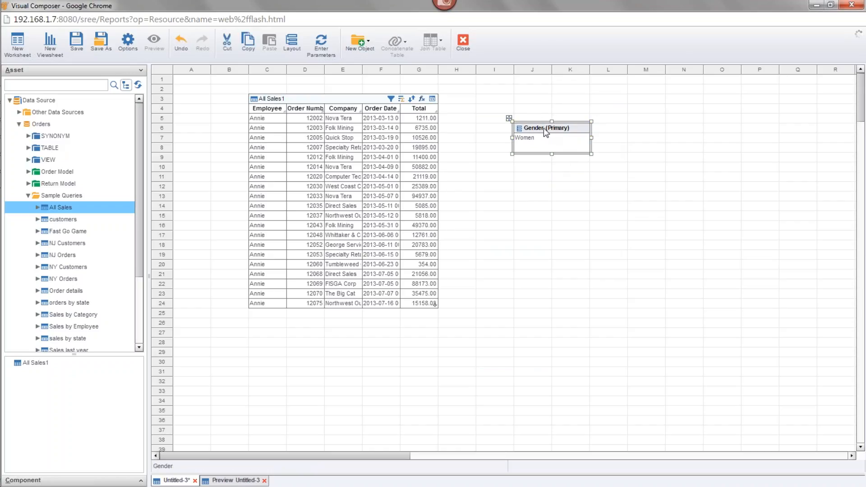
right_click(538, 132)
left_click(577, 150)
left_click(77, 46)
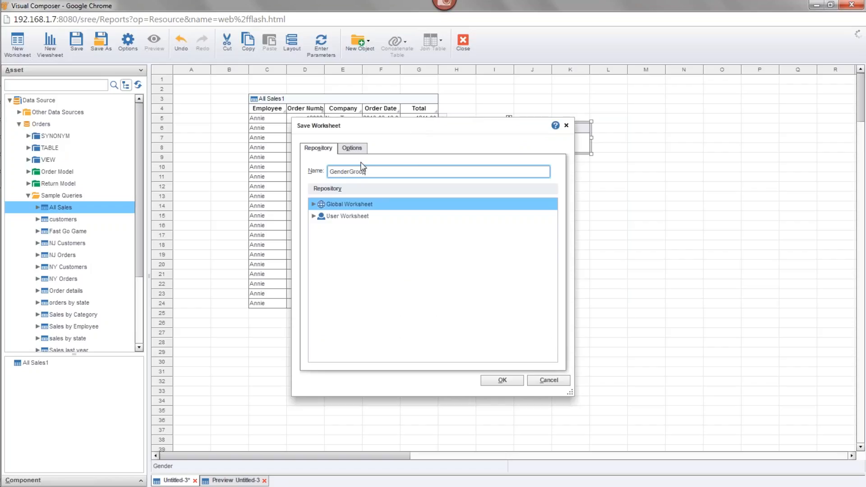
left_click(512, 382)
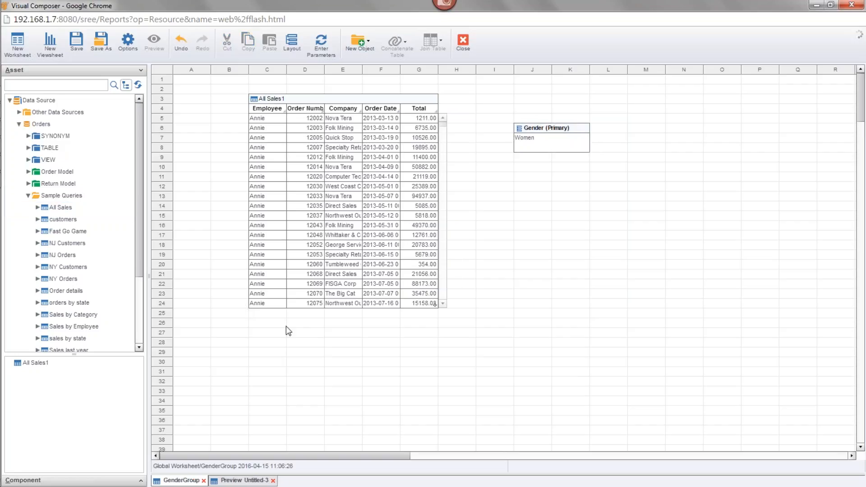
left_click(19, 124)
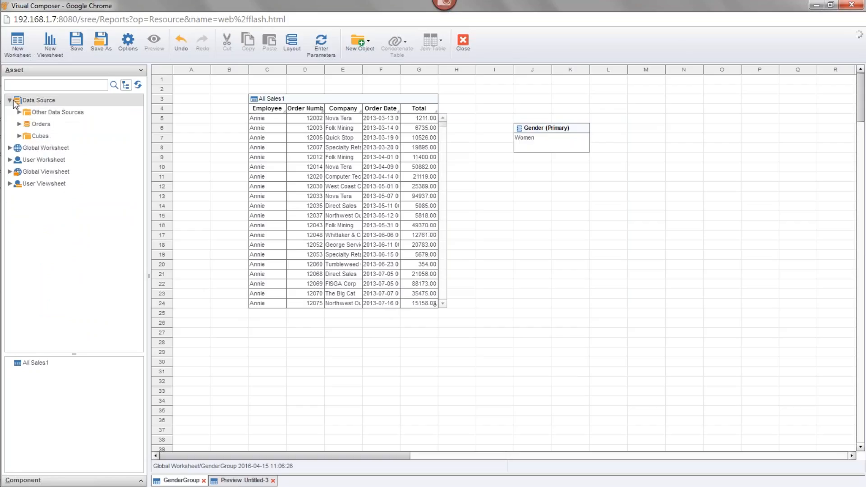
left_click(10, 148)
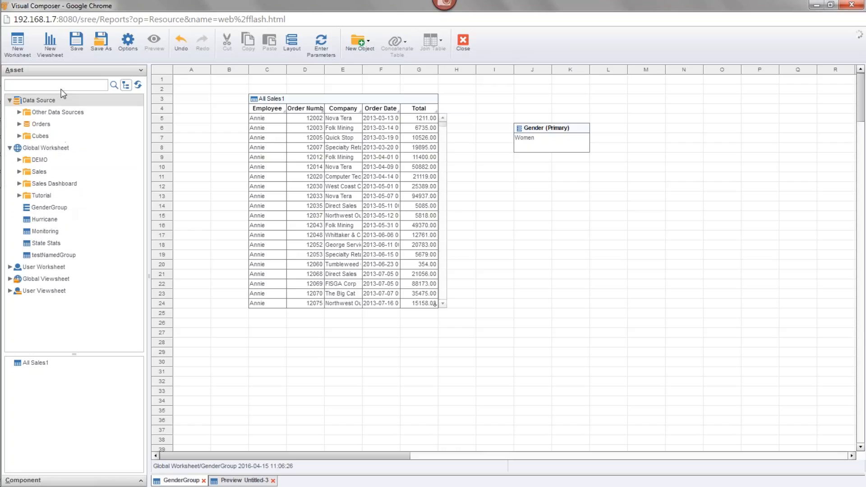
Create a new worksheet and place the All Sales query from the Orders sample queries in it, with its title in row 9
left_click(19, 44)
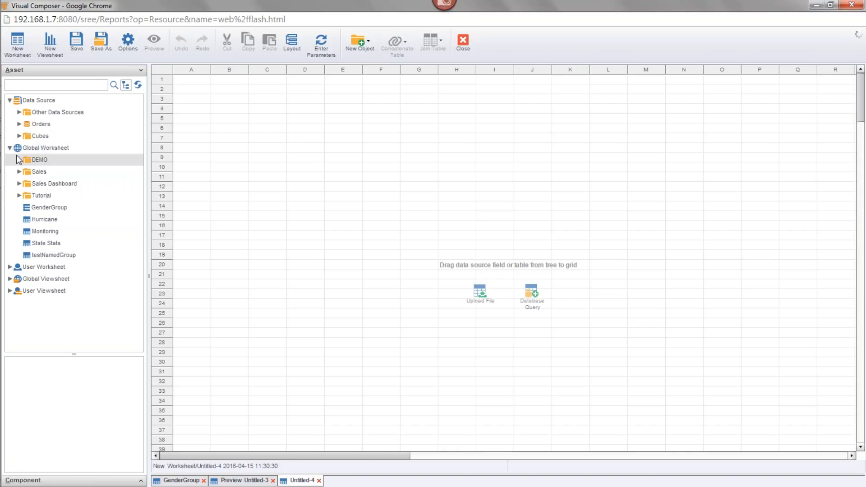
left_click(19, 124)
left_click_drag(60, 207, 427, 107)
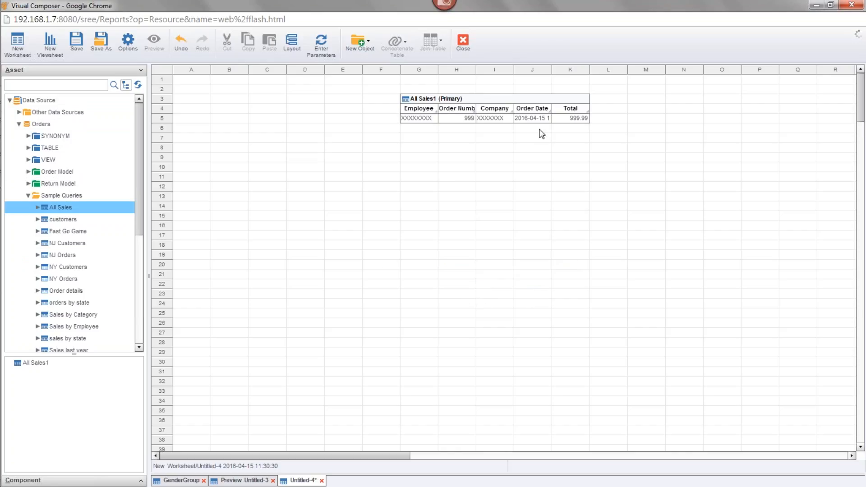
left_click_drag(507, 99, 470, 156)
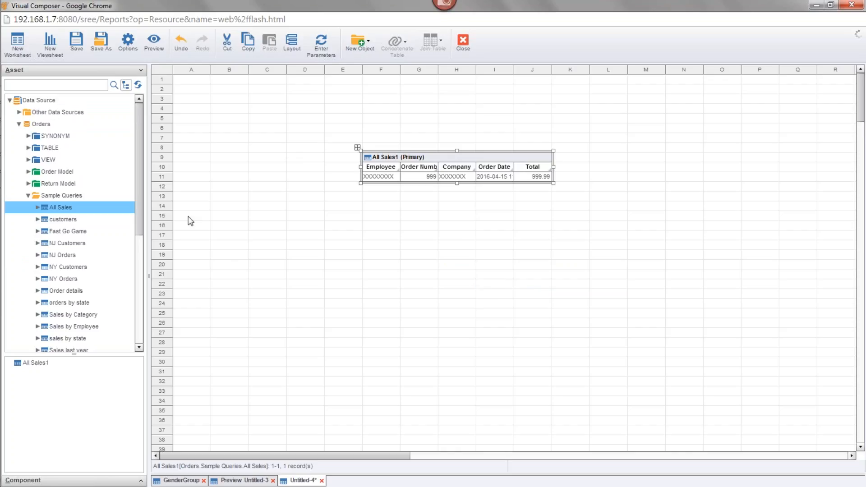
Add the saved GenderGroup grouping beside the All Sales1 table, starting at cell M13, and extend it down to row 16
left_click_drag(138, 180, 138, 297)
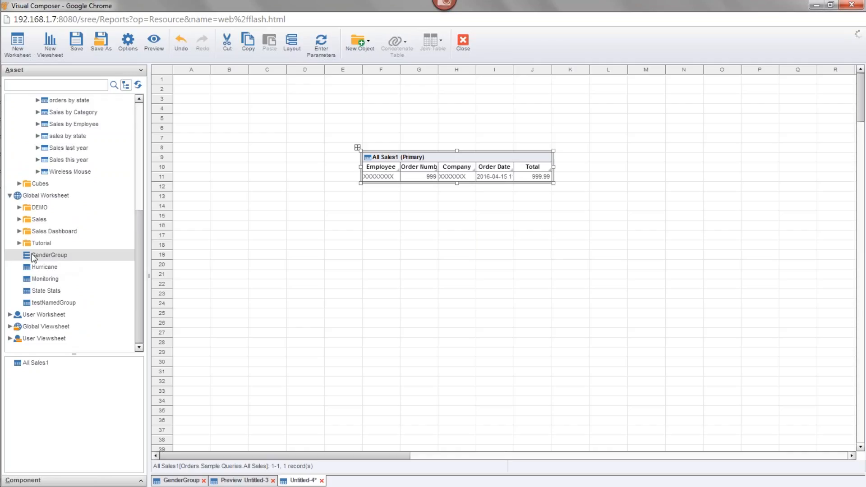
left_click_drag(45, 262, 636, 198)
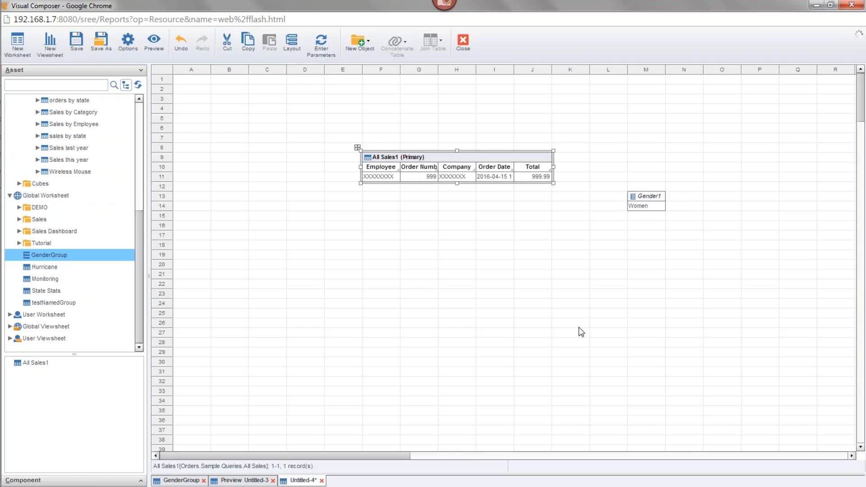
left_click(649, 209)
left_click_drag(646, 213, 646, 232)
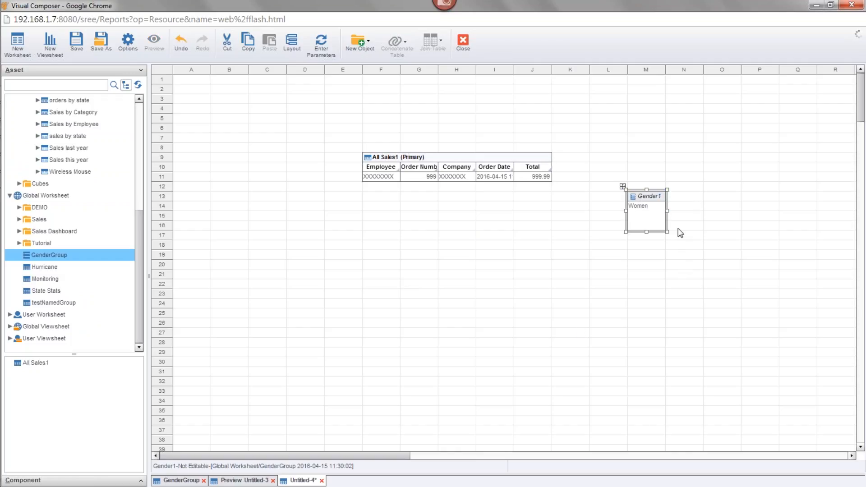
Try grouping the All Sales1 table by Employee with the Gender1 named grouping, and cancel the Group and Aggregate settings
left_click(451, 161)
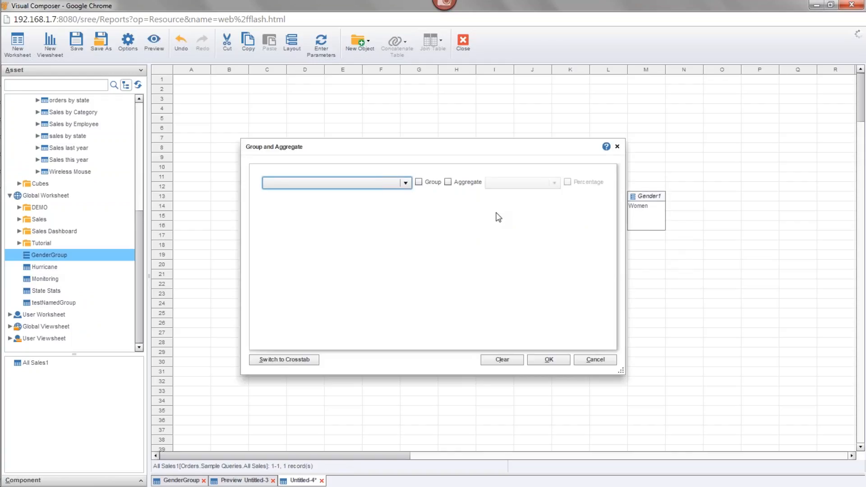
left_click(406, 183)
left_click(394, 202)
left_click(521, 183)
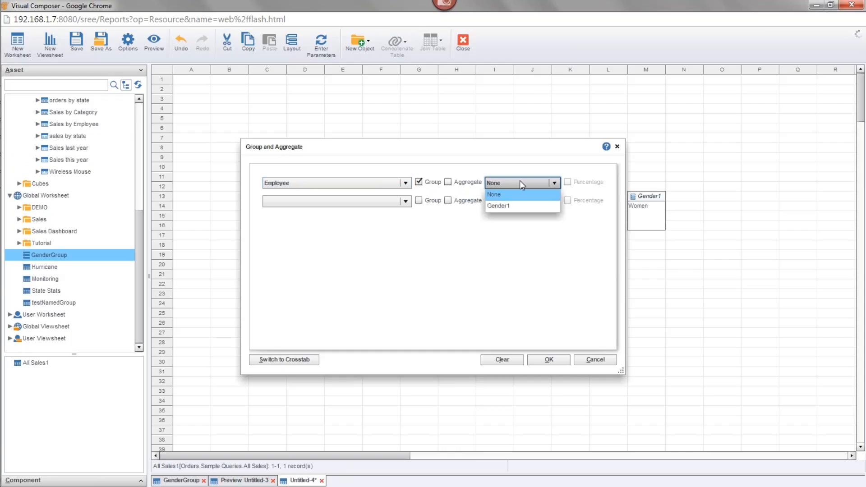
left_click(532, 207)
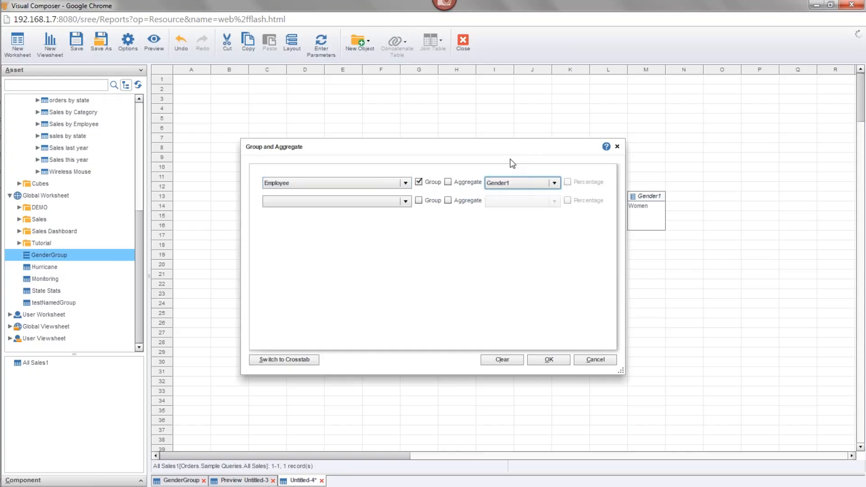
left_click_drag(484, 154, 449, 129)
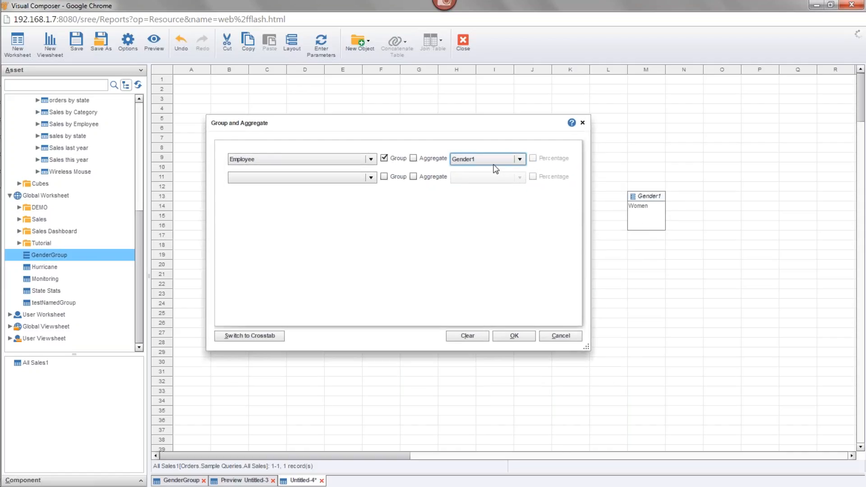
left_click(567, 334)
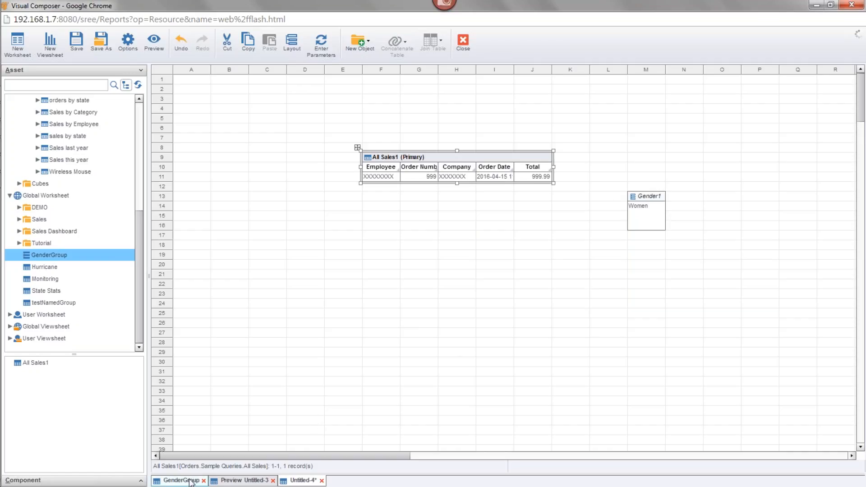
Create a new viewsheet that uses the All Sales query from the Orders sample queries as its data source
left_click(51, 51)
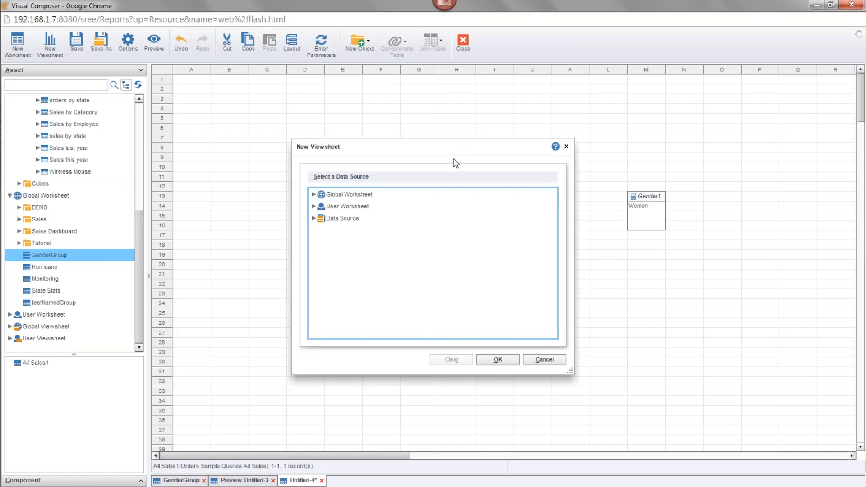
left_click(313, 195)
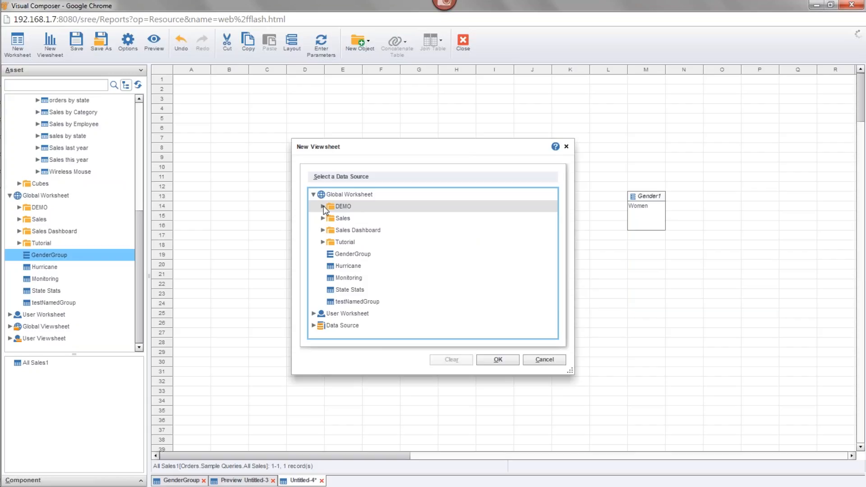
left_click(311, 327)
left_click(313, 325)
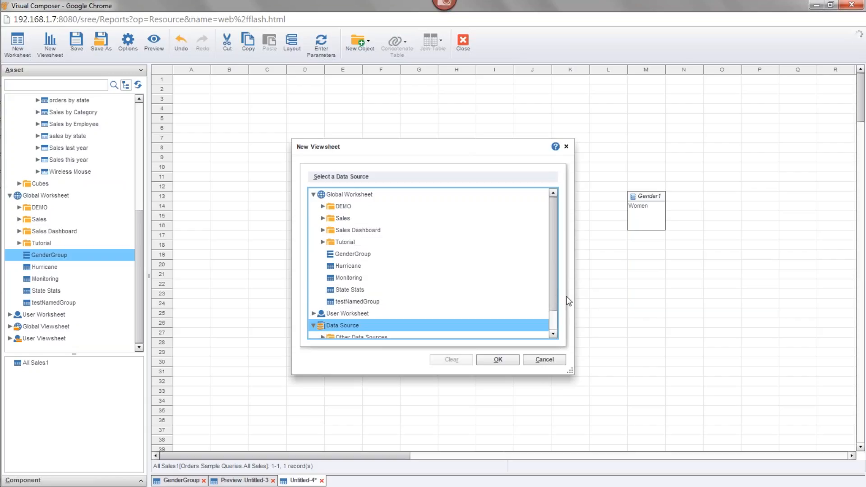
left_click(553, 318)
left_click(323, 325)
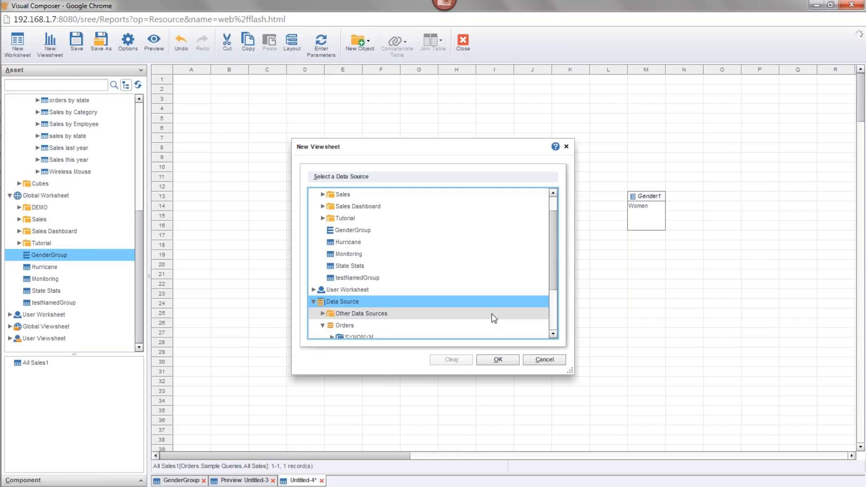
left_click(555, 318)
left_click(331, 325)
left_click(554, 330)
double_click(356, 325)
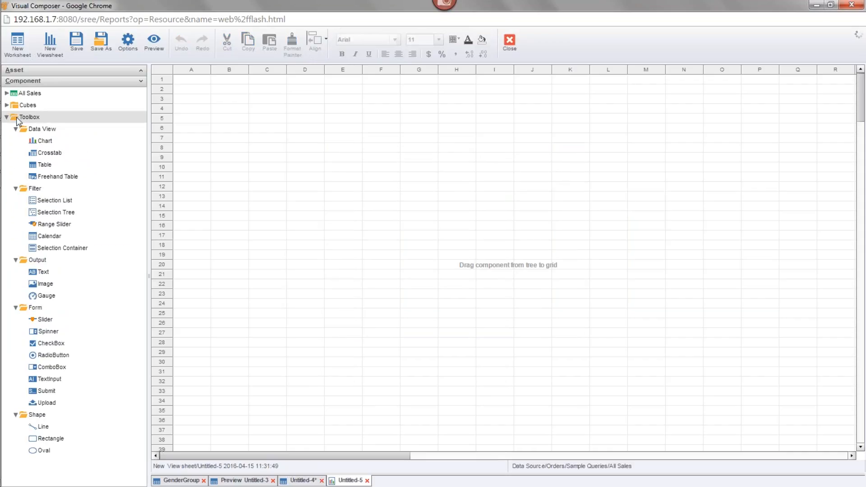
Place a crosstab at cell D7, assign Employee as row header and Total as measure, and close the Crosstab Editor
left_click_drag(45, 152, 386, 179)
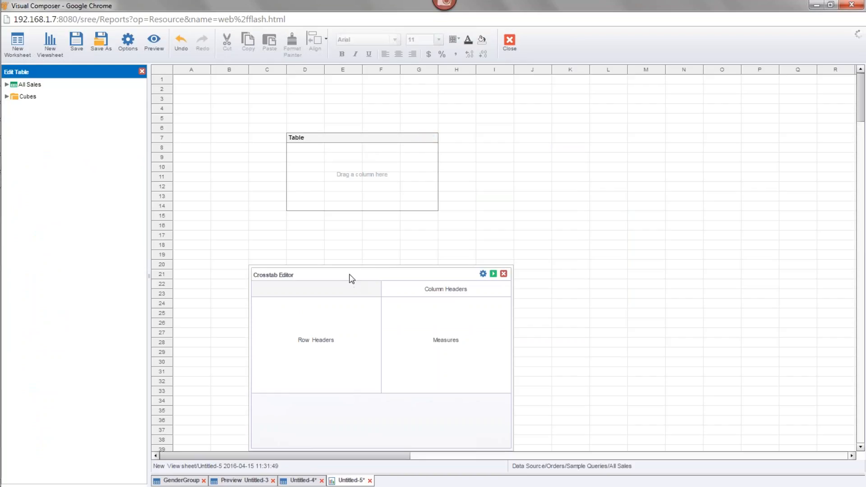
left_click(6, 84)
left_click(16, 96)
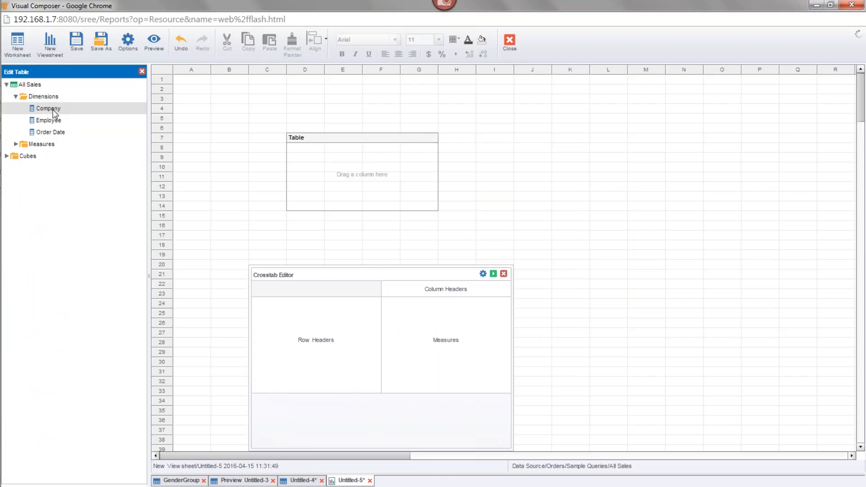
left_click_drag(58, 121, 321, 312)
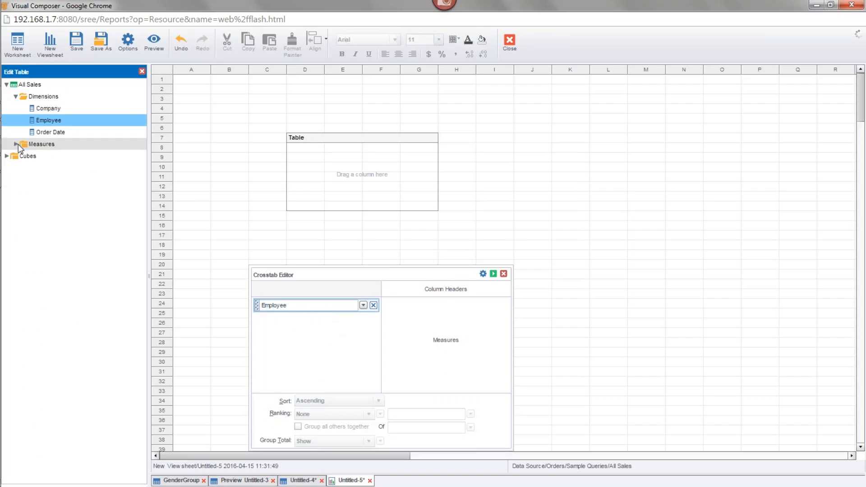
double_click(41, 144)
left_click_drag(51, 168, 476, 354)
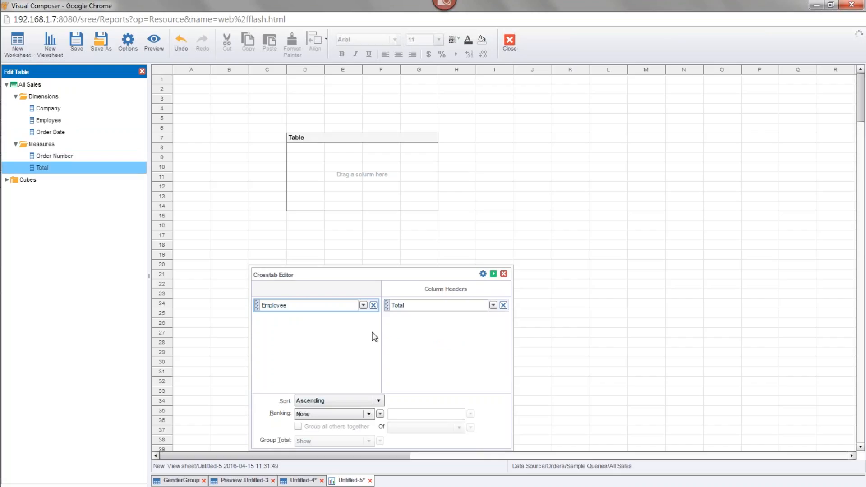
left_click_drag(407, 277, 424, 243)
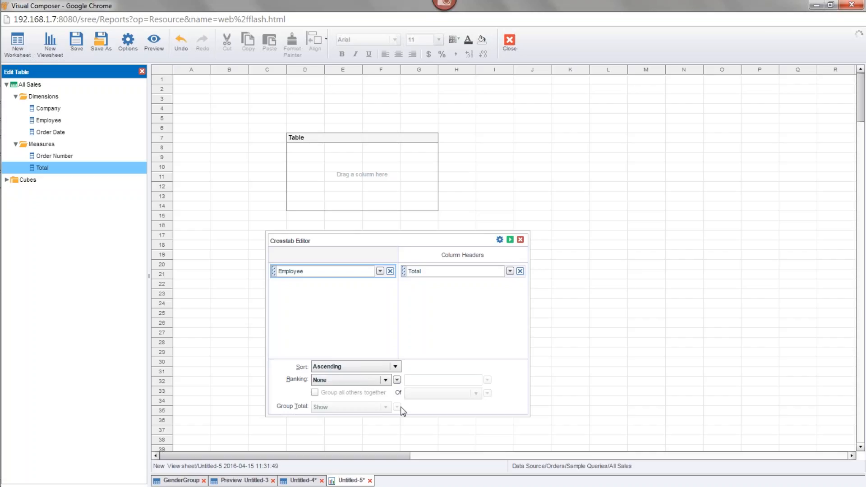
left_click(521, 241)
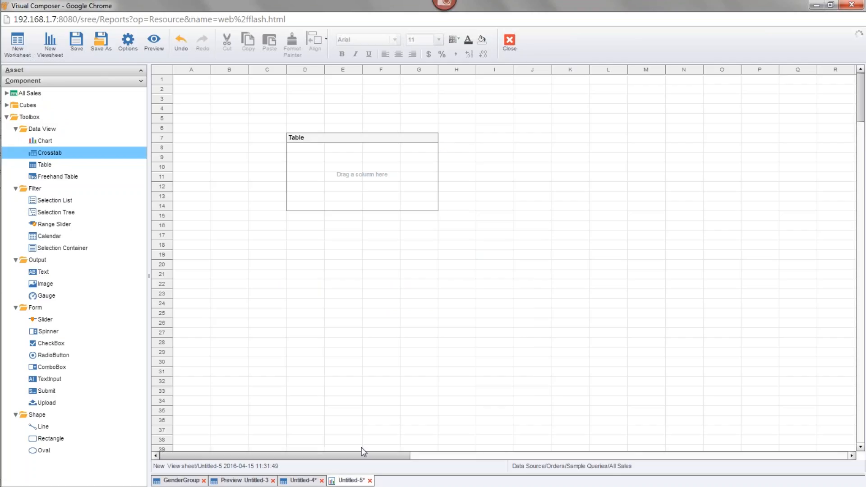
Close the Untitled-5 viewsheet and the Untitled-4 worksheet without saving their changes
left_click(370, 481)
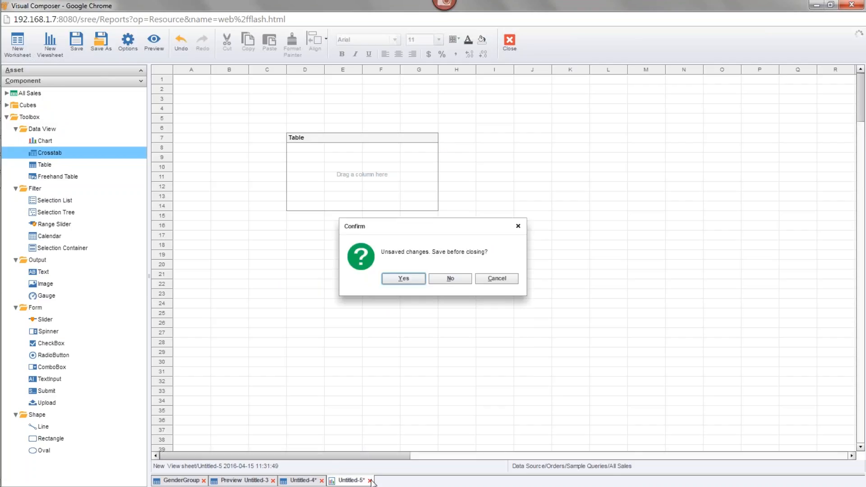
left_click(451, 279)
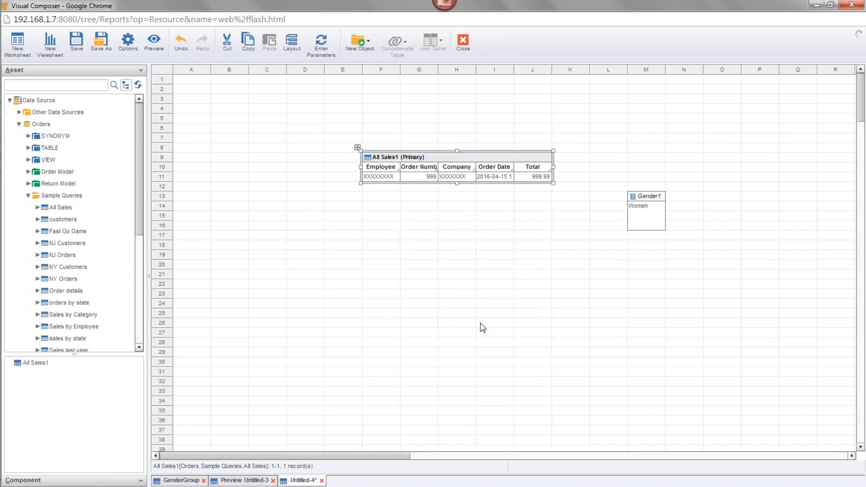
left_click(661, 221)
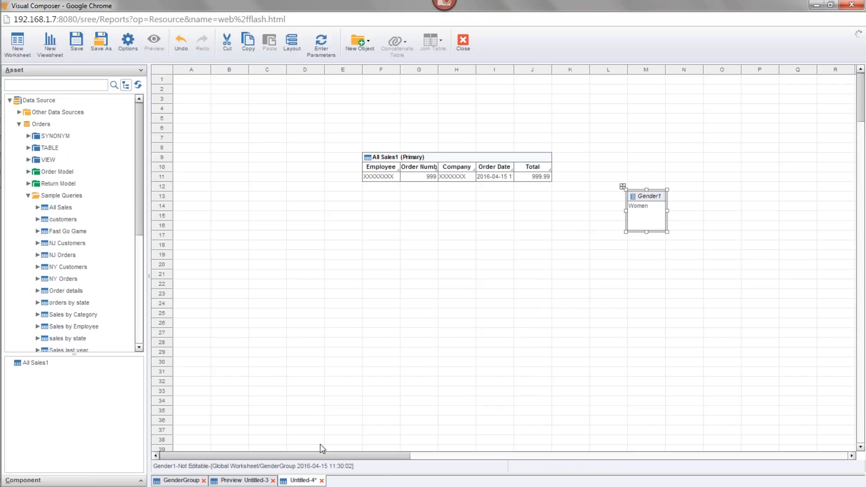
left_click(322, 480)
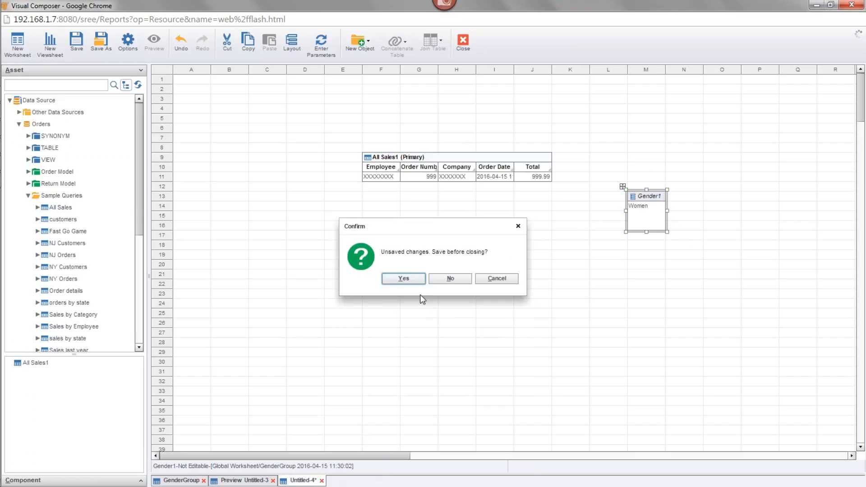
left_click(451, 279)
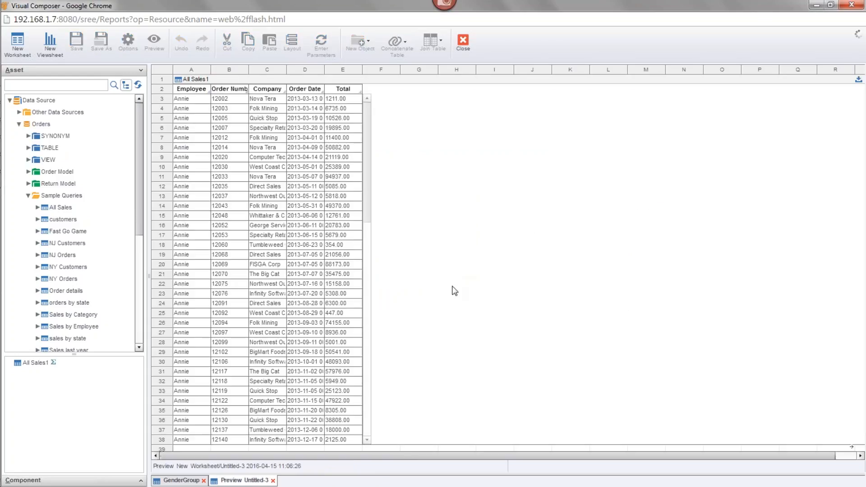
Delete the primary Gender grouping from the GenderGroup worksheet and confirm its removal
left_click(181, 479)
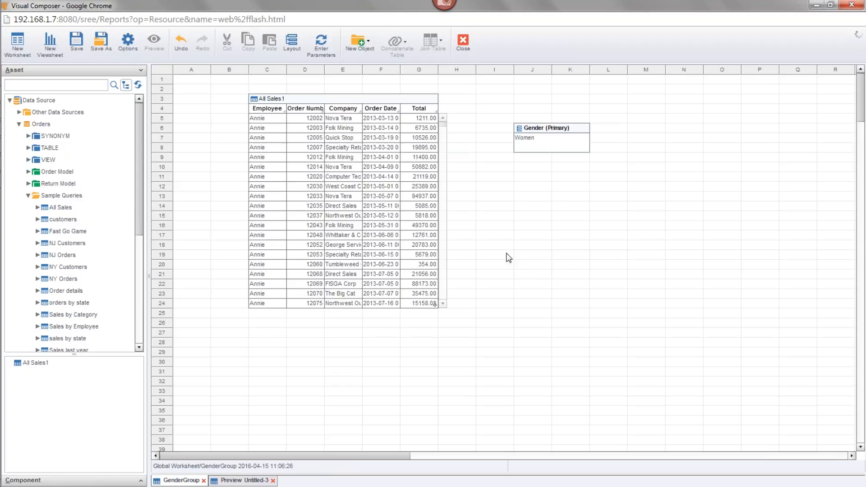
left_click(541, 135)
key("Delete")
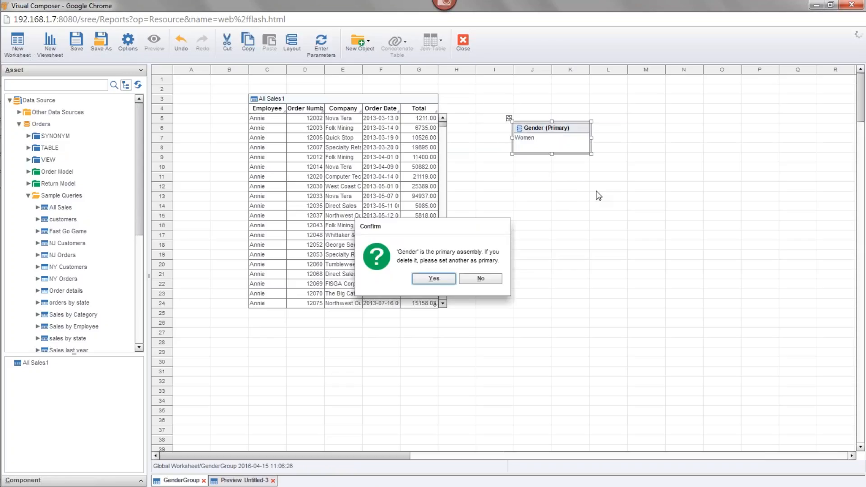
left_click(448, 278)
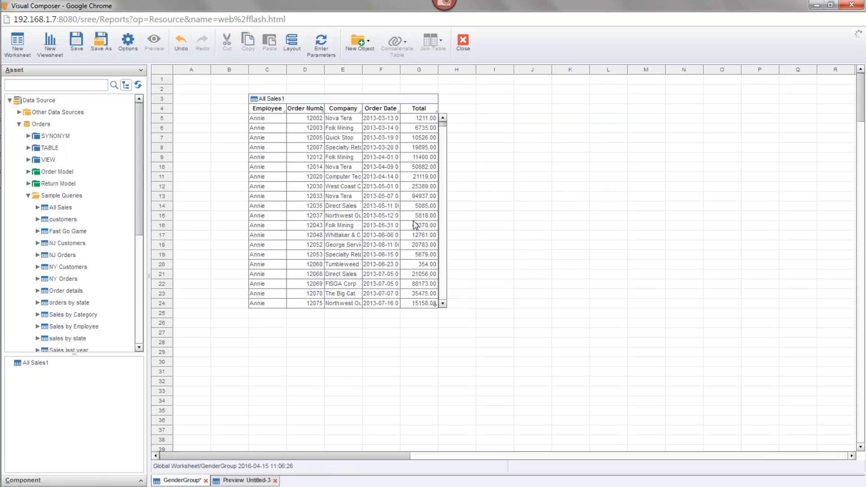
Switch the All Sales1 table's Group and Aggregate settings to crosstab and set Employee as the first row header
left_click(355, 94)
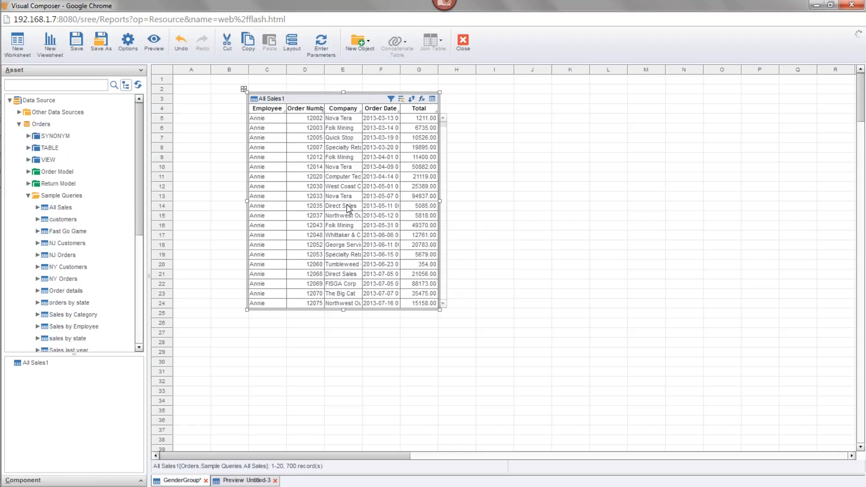
left_click(406, 99)
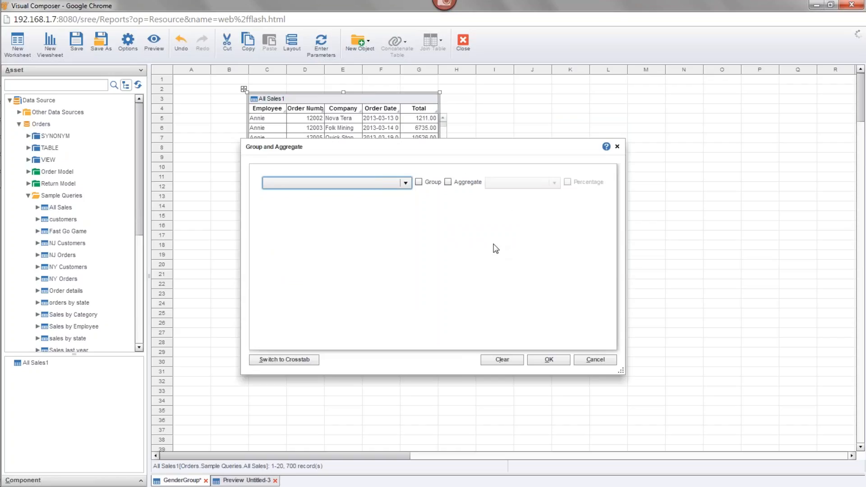
left_click(302, 360)
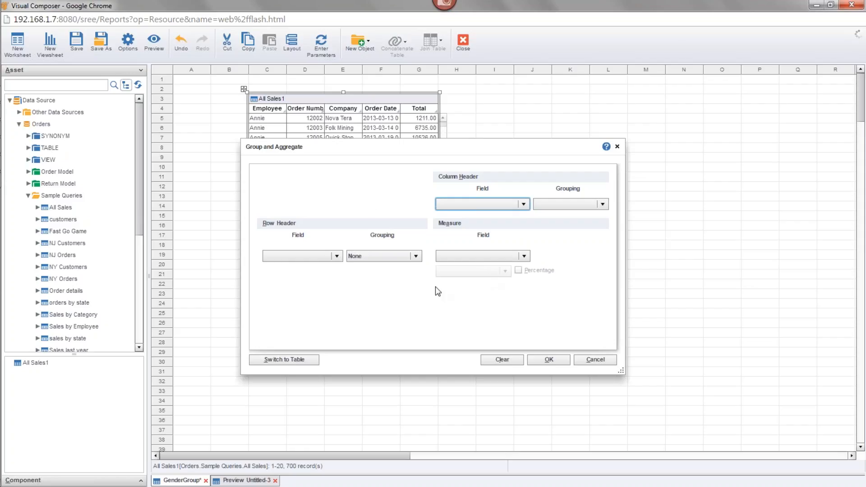
left_click(337, 256)
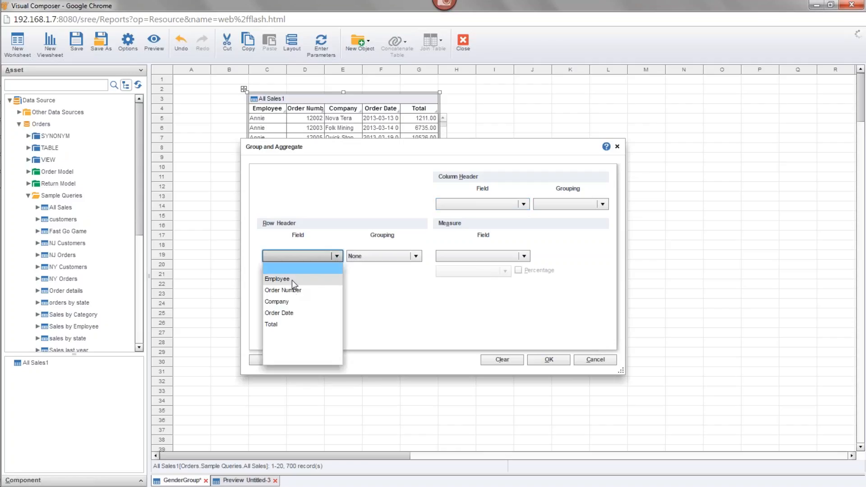
left_click(277, 279)
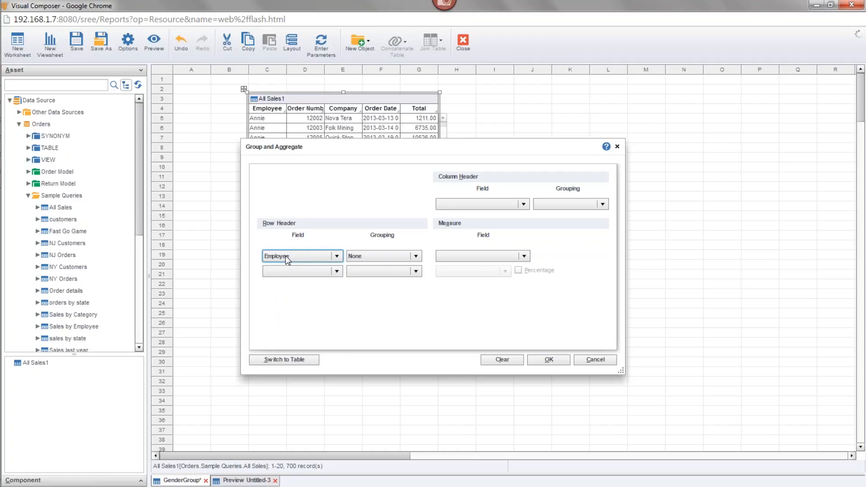
Set Order Date grouped by Year as the crosstab's column header, and keep the Employee row header's grouping at None
left_click(497, 203)
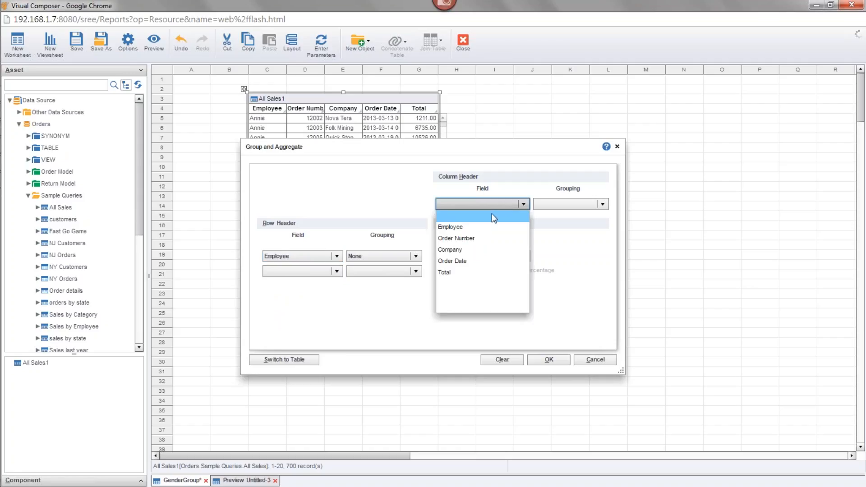
left_click(478, 261)
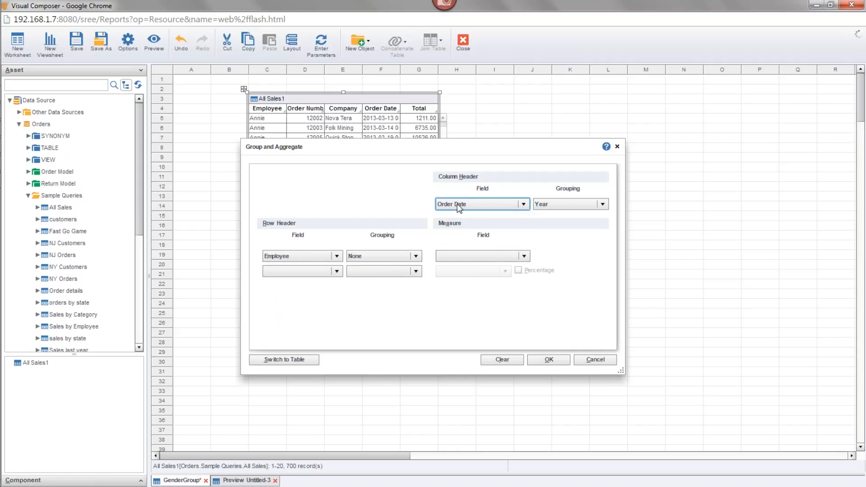
left_click(562, 205)
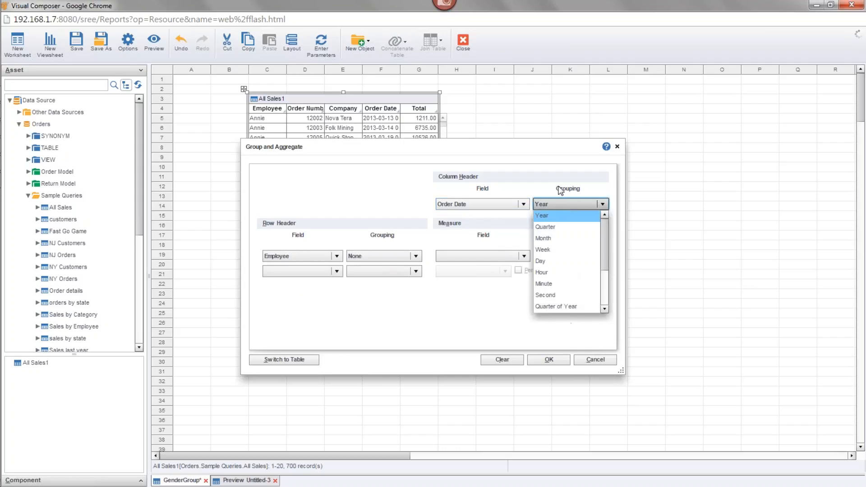
left_click(559, 190)
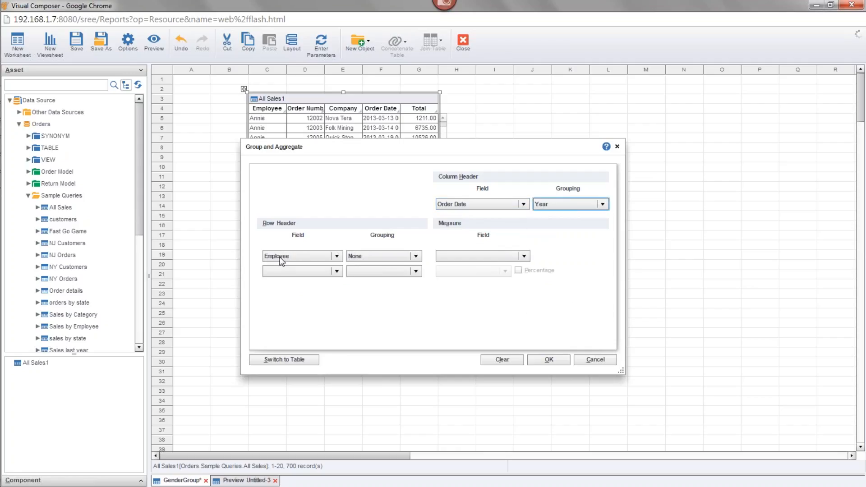
left_click(370, 255)
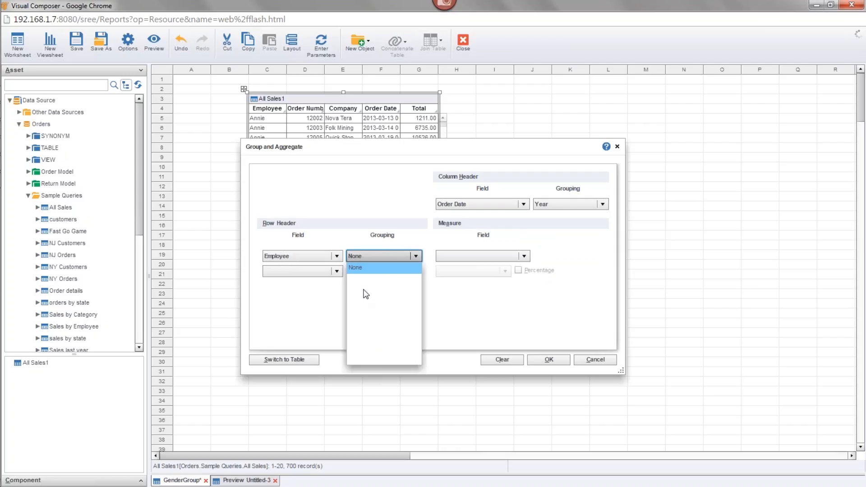
left_click(377, 218)
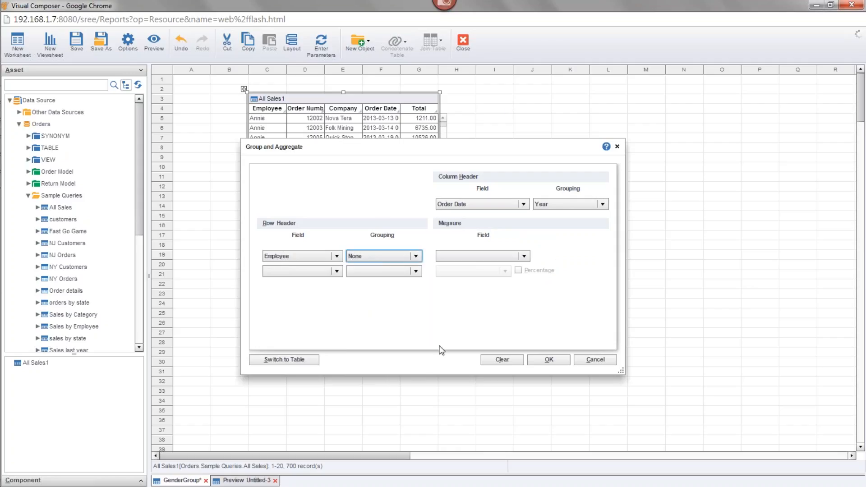
left_click(415, 256)
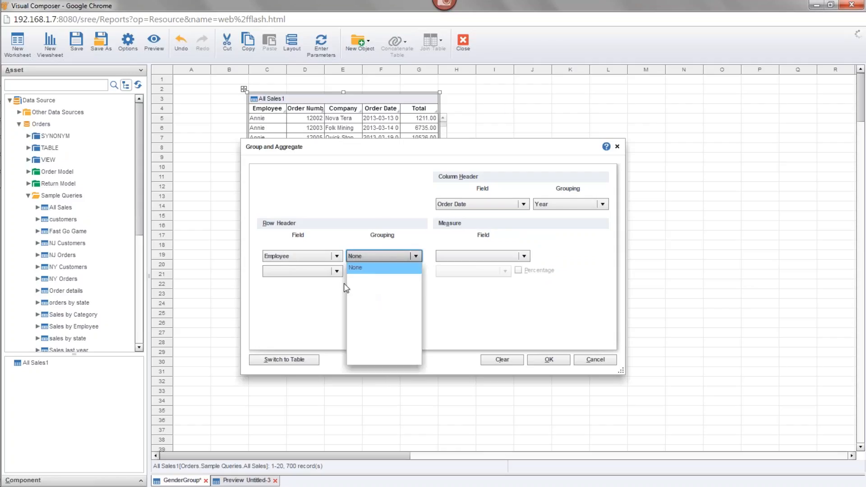
left_click(314, 303)
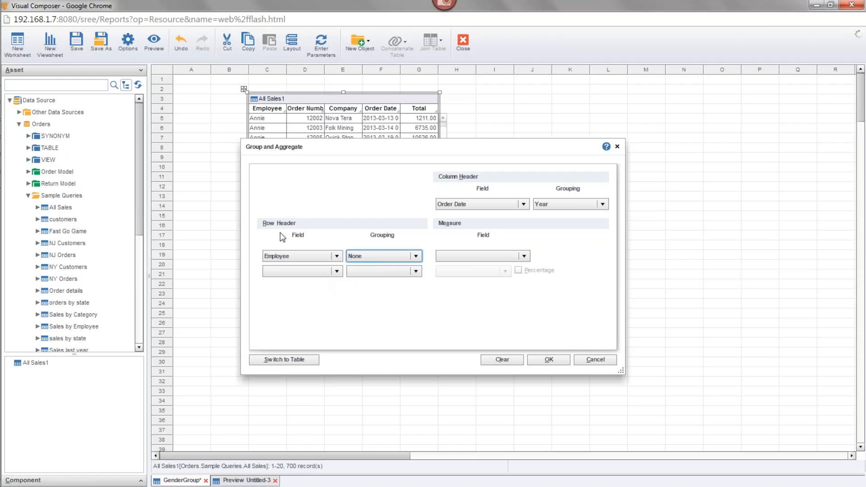
Complete the crosstab with Company as the second row header and the Sum of Total as measure, and enlarge the table to row 32
left_click(331, 273)
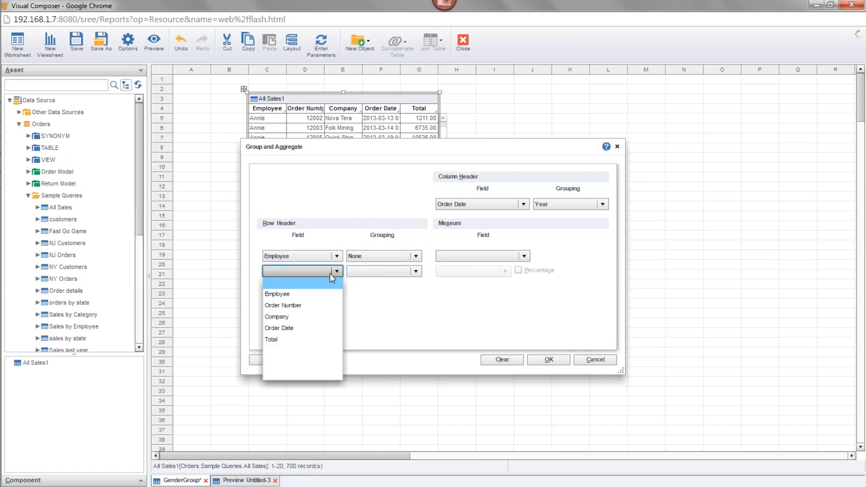
left_click(301, 317)
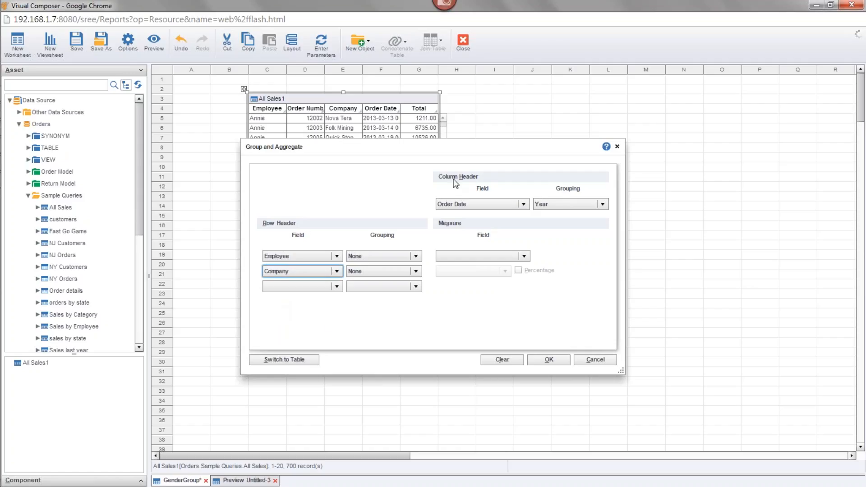
left_click(524, 256)
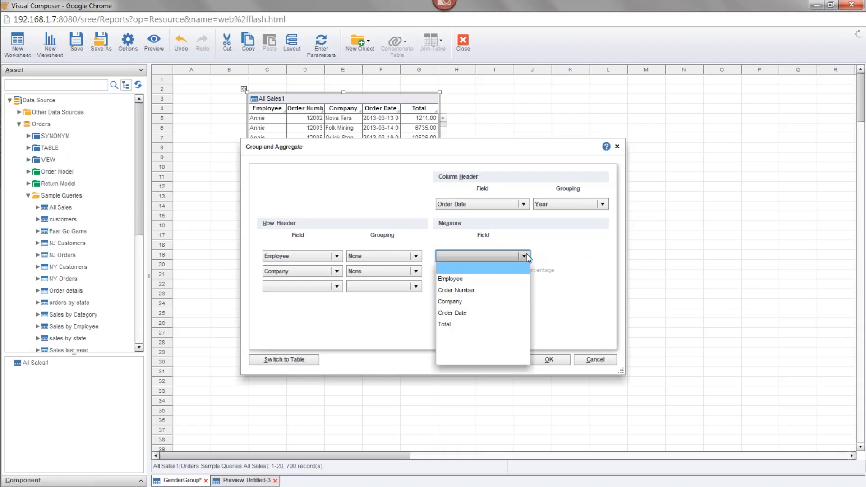
left_click(472, 278)
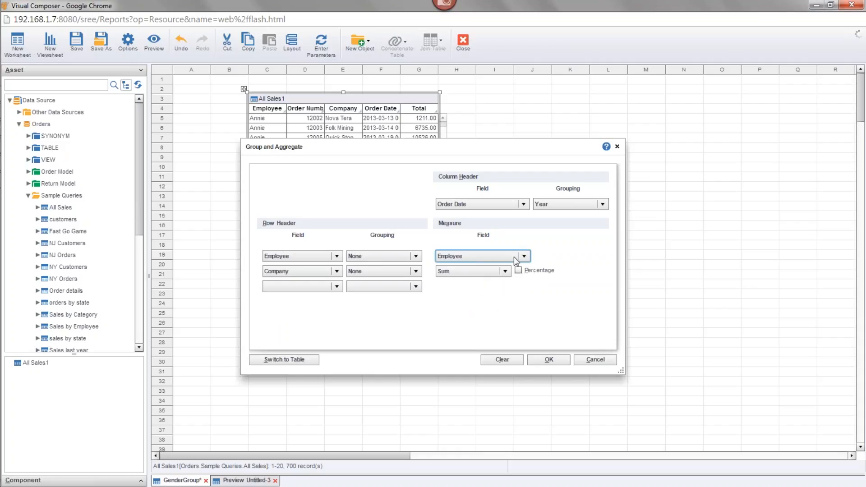
left_click(510, 258)
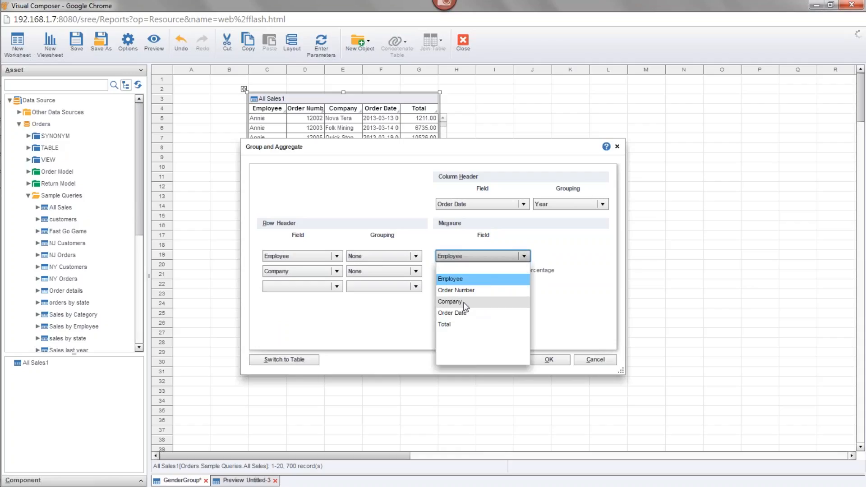
left_click(462, 324)
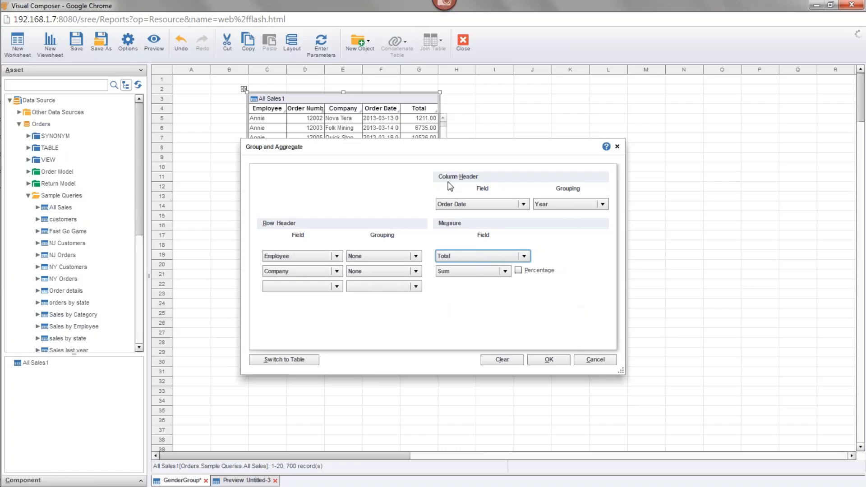
left_click(547, 359)
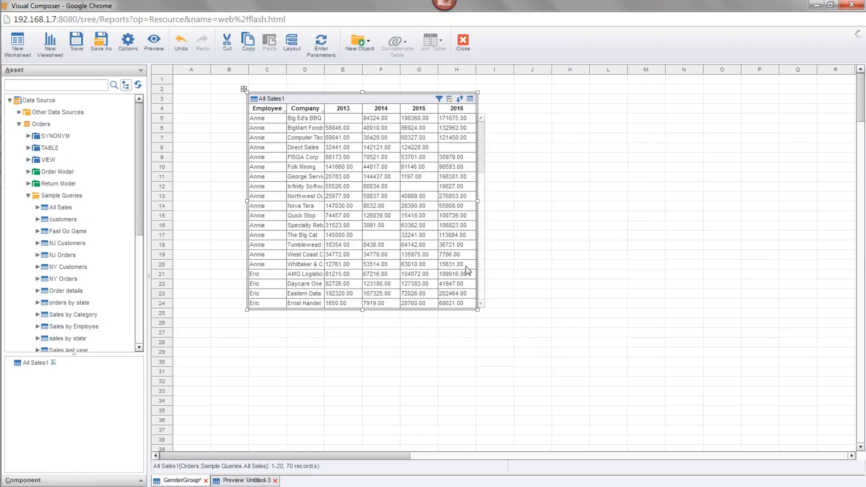
left_click_drag(477, 310, 494, 326)
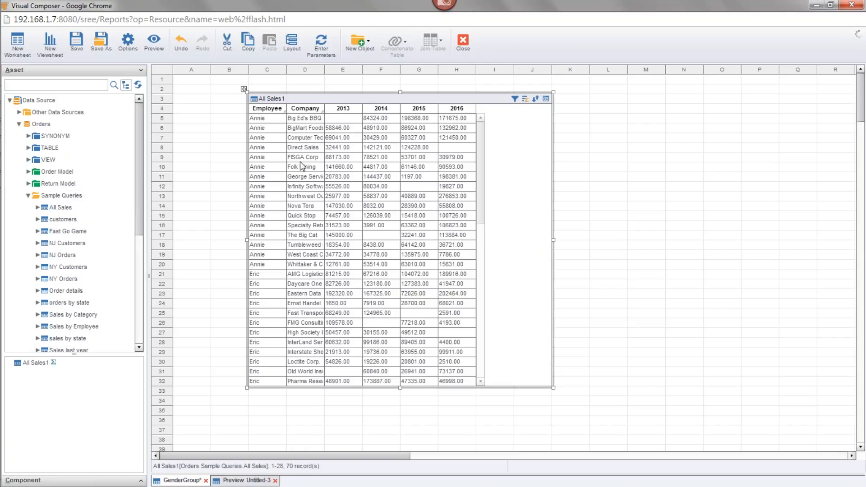
Replace the crosstab with a plain table summary of All Sales1, grouped by Employee with Total aggregated as Sum
mouse_move(302, 110)
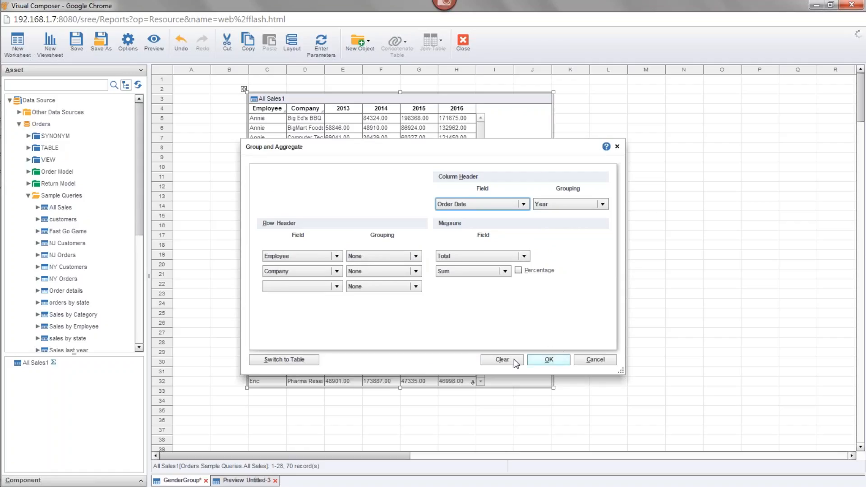
left_click(282, 361)
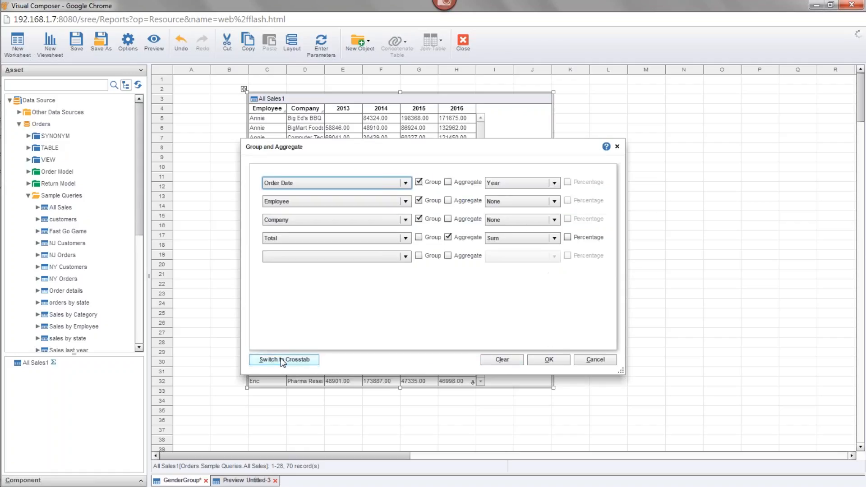
left_click(502, 360)
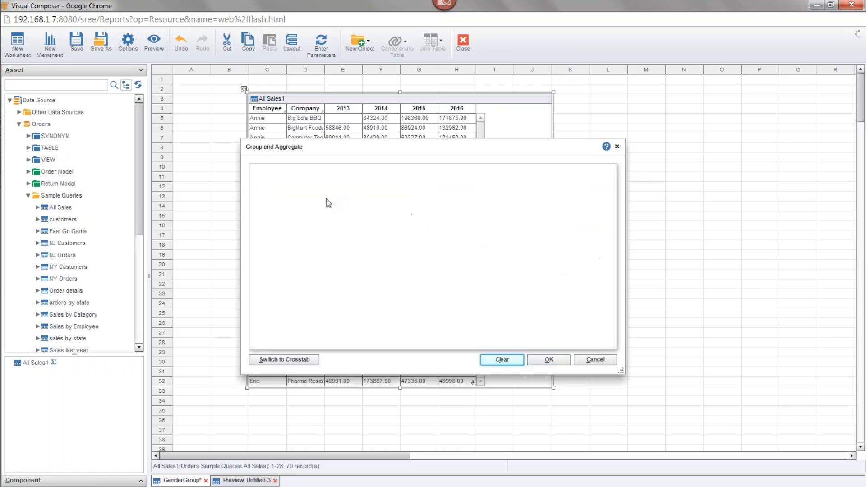
left_click(310, 184)
left_click(310, 205)
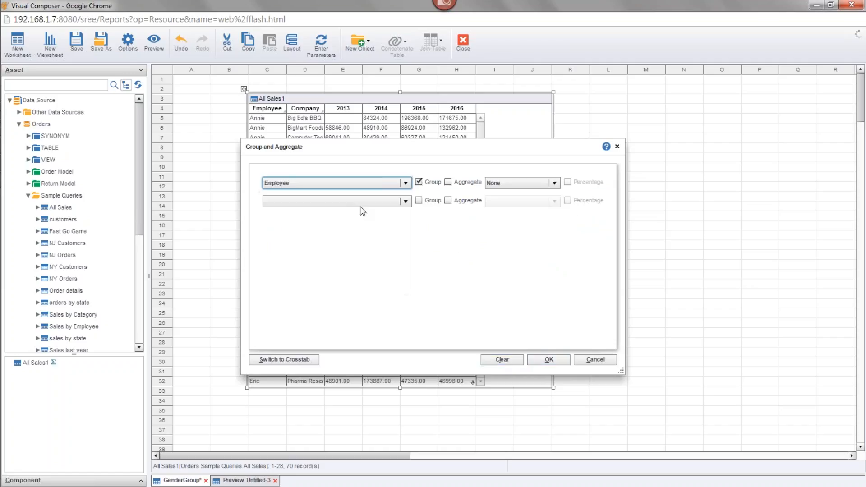
left_click(361, 201)
left_click(339, 247)
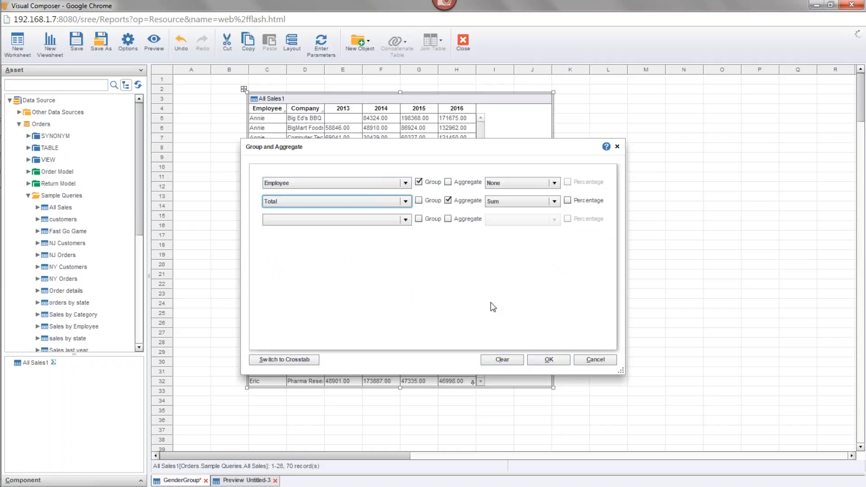
left_click(536, 360)
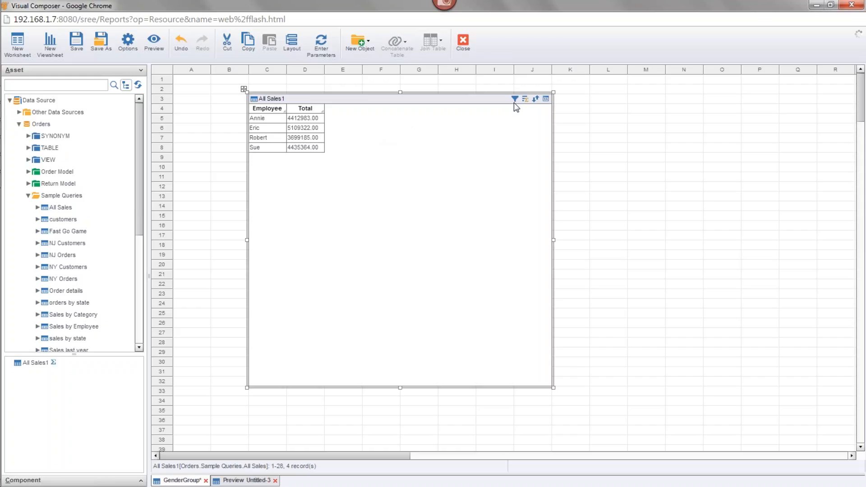
Add Order Date grouped by Year and Company with no special grouping to the All Sales1 table's Group and Aggregate settings
left_click(525, 100)
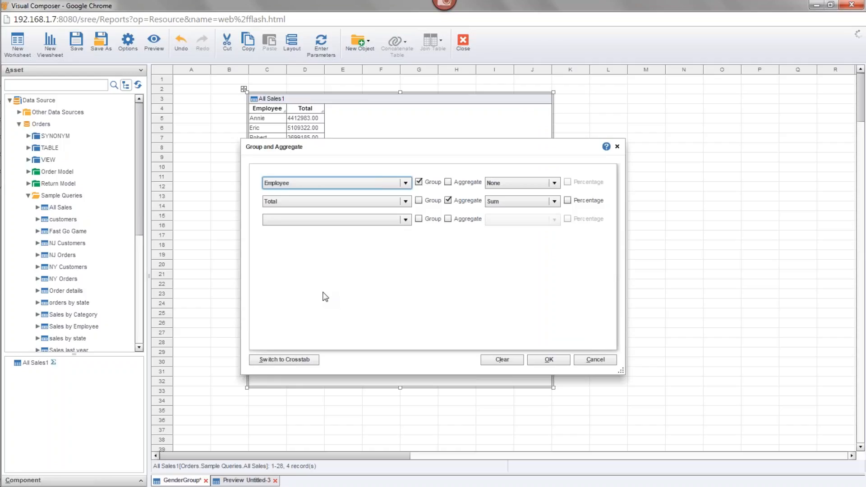
left_click(315, 202)
left_click(321, 205)
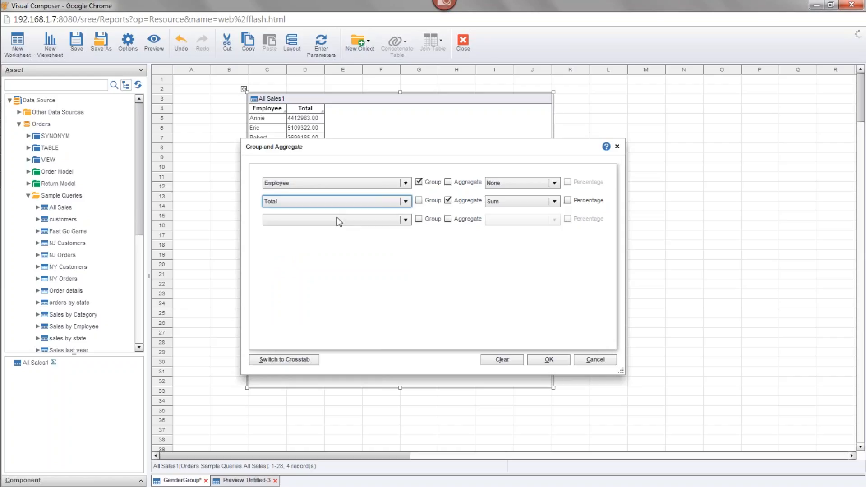
left_click(315, 219)
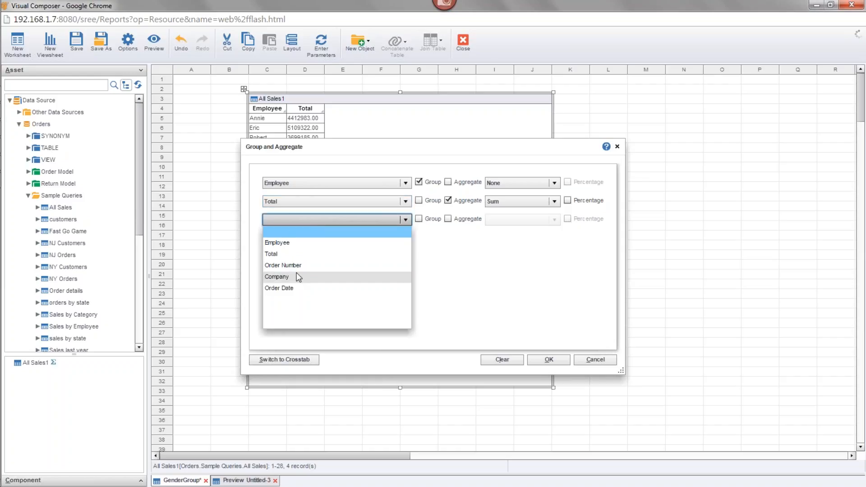
left_click(298, 288)
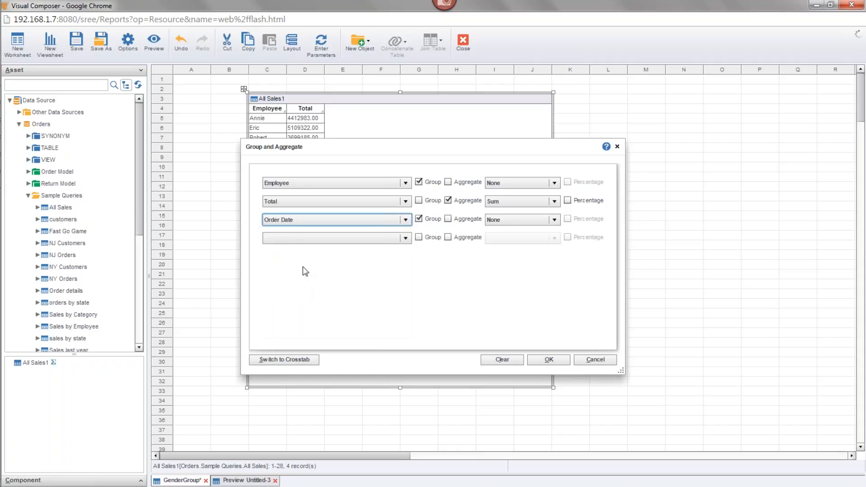
left_click(299, 237)
left_click(295, 296)
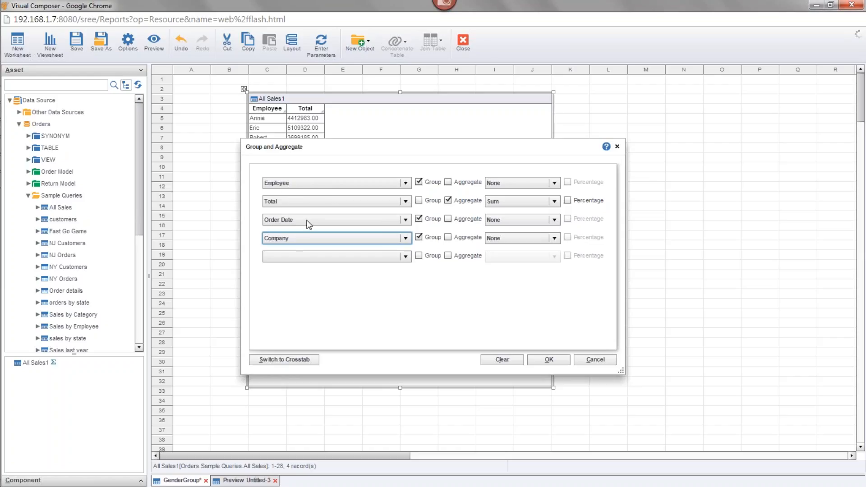
left_click(528, 219)
left_click(518, 236)
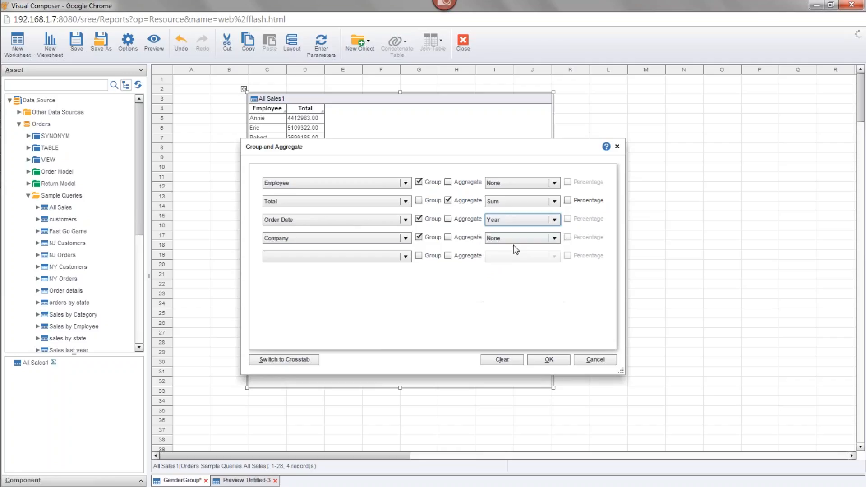
Change the Company grouping entry to Employee and remove that fourth grouping entry
left_click(348, 237)
left_click(309, 258)
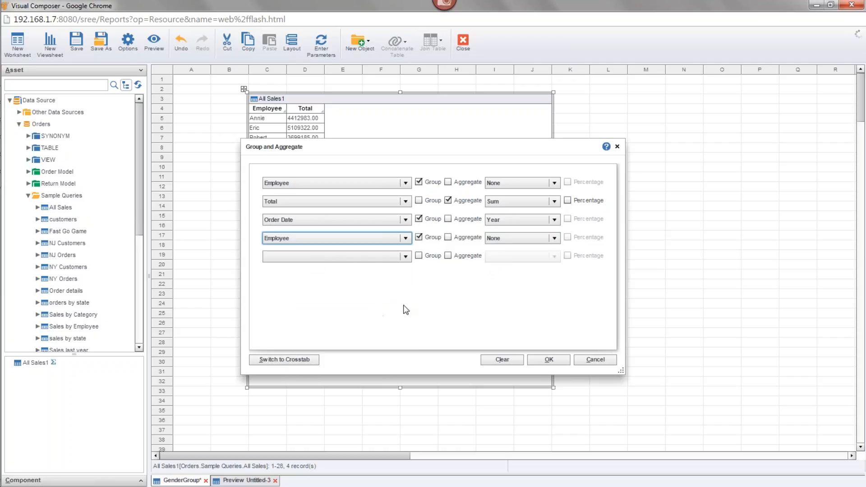
left_click(401, 239)
left_click(418, 237)
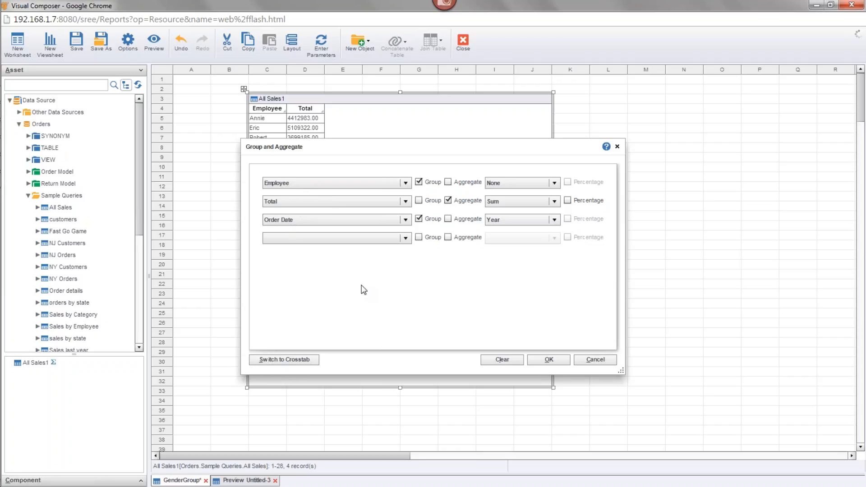
Clear all grouping and aggregation from the All Sales1 table and shorten the table so it ends at row 11
left_click(514, 361)
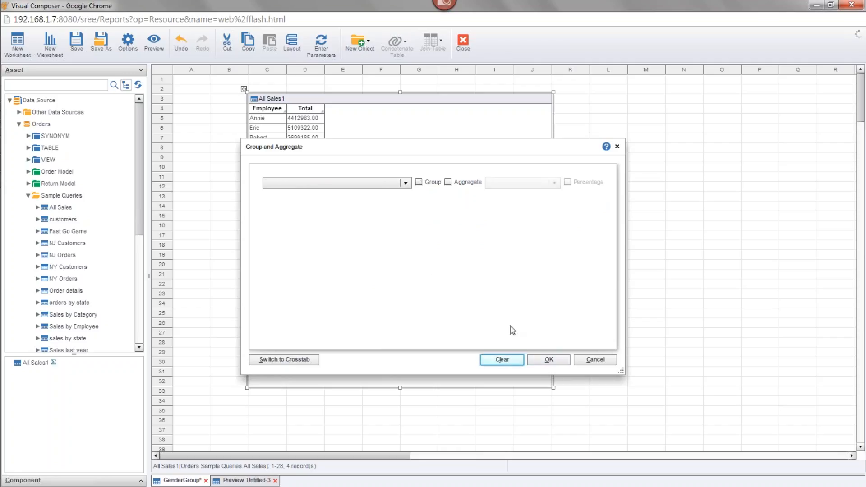
left_click(549, 359)
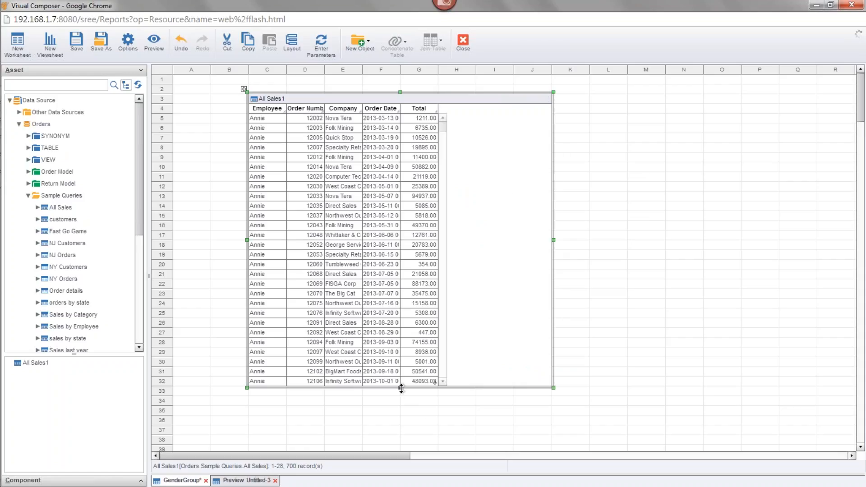
left_click_drag(400, 388, 400, 183)
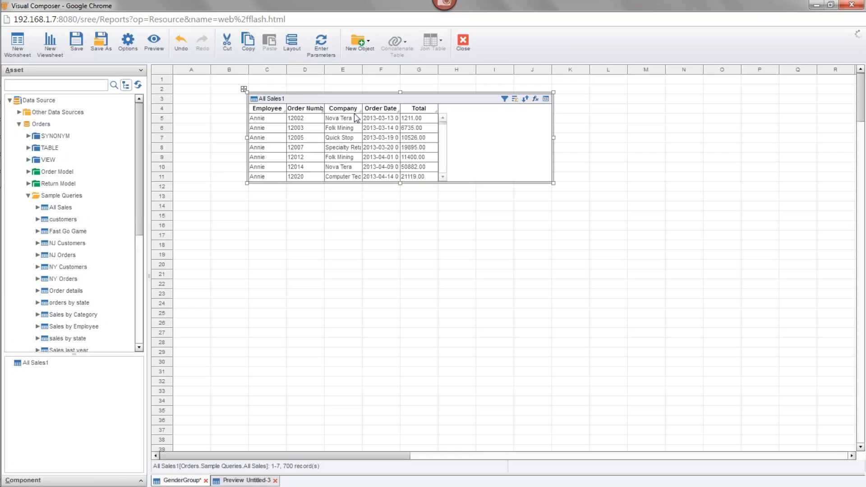
Mirror the All Sales1 table and switch the mirrored table to Live Preview mode
right_click(331, 101)
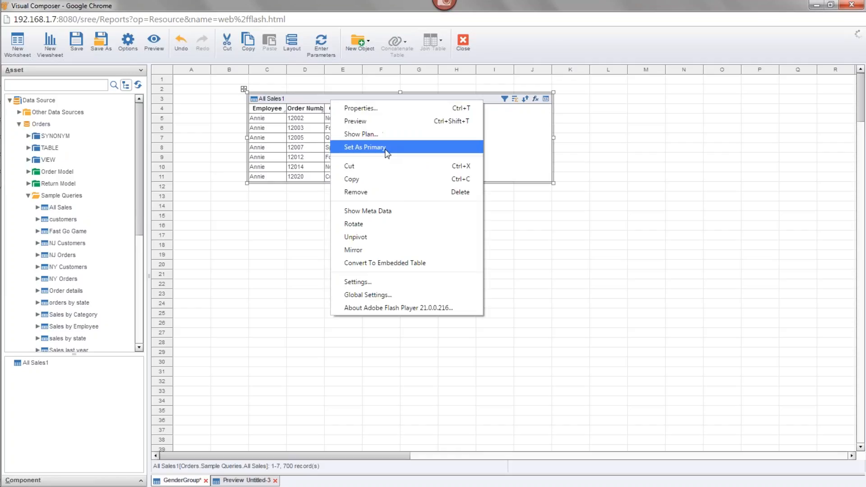
left_click(387, 250)
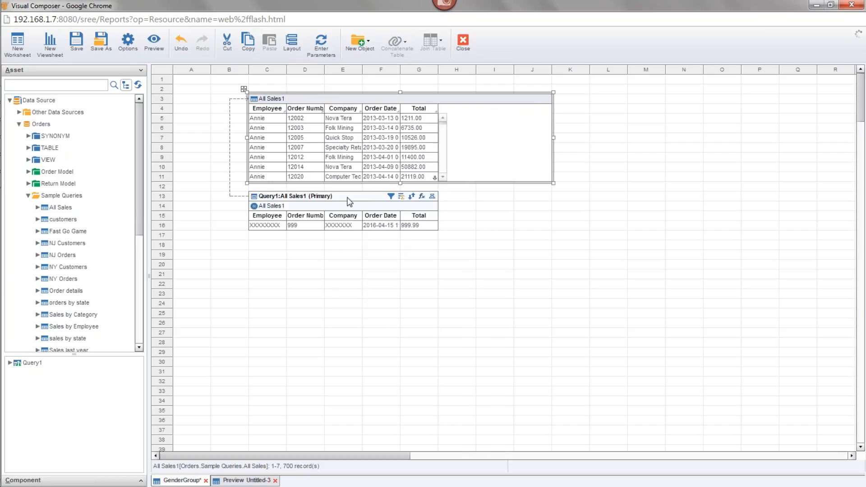
left_click(350, 201)
left_click(432, 196)
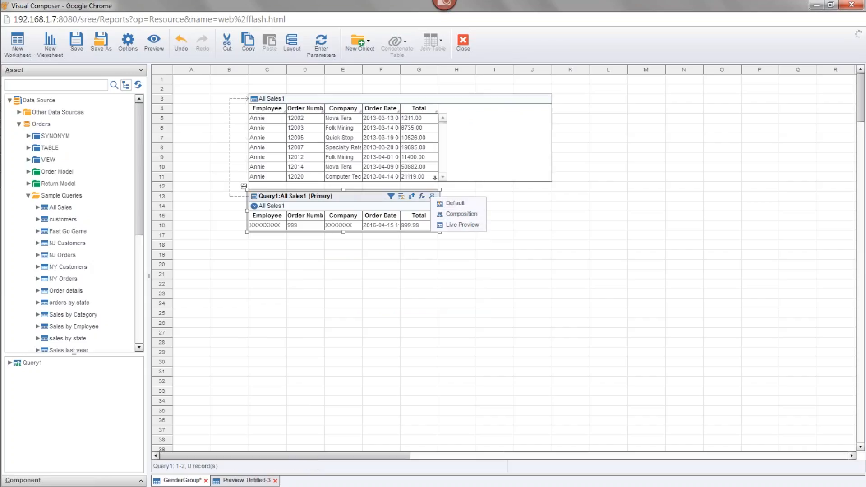
left_click(464, 224)
Extend the mirrored table to row 25 and move it down to start at row 15
left_click(329, 196)
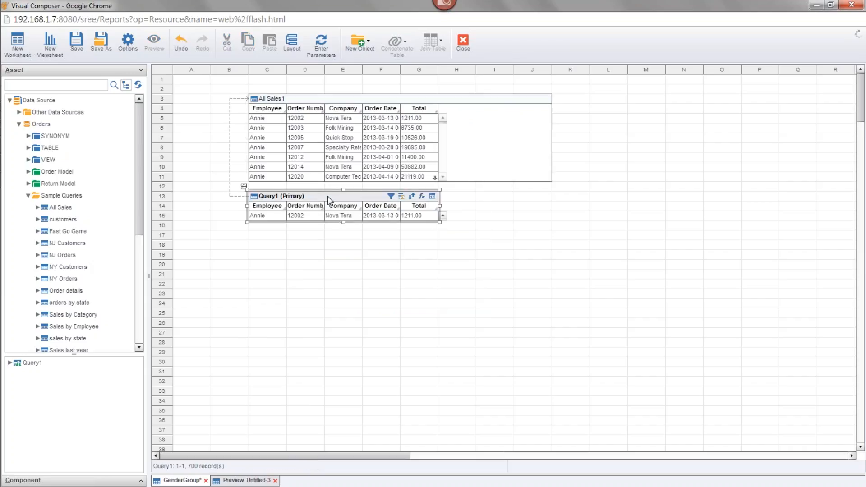
left_click_drag(344, 221, 344, 318)
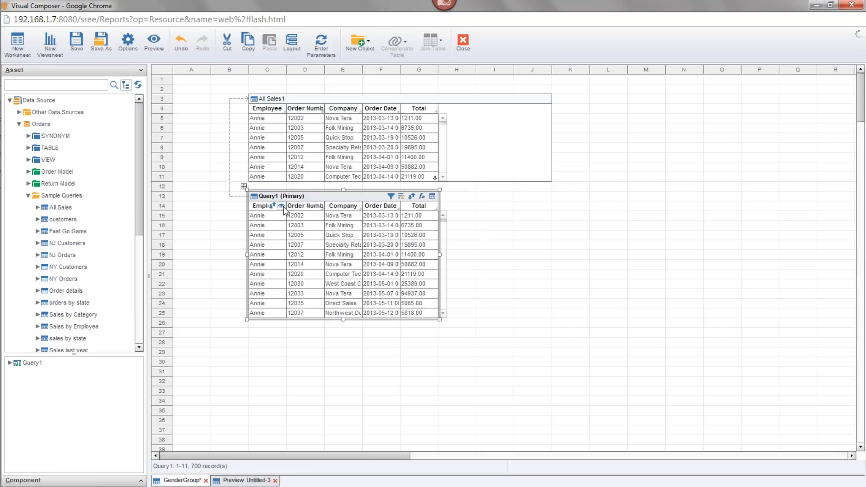
left_click(323, 123)
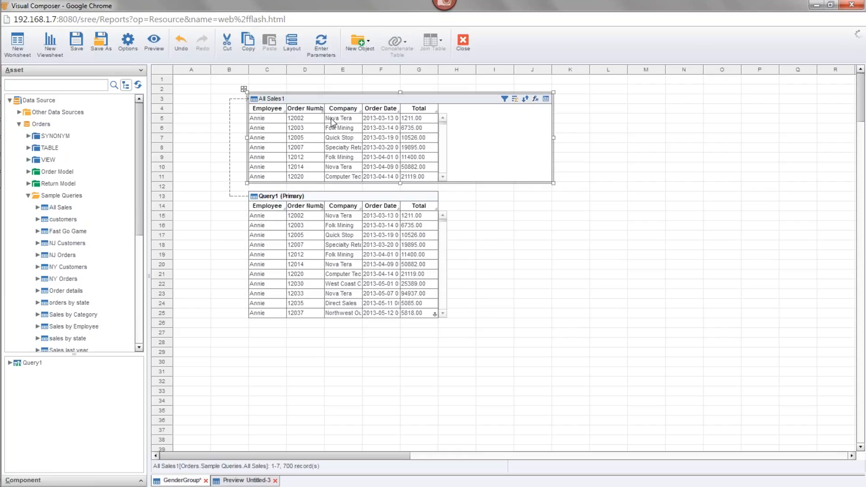
left_click(330, 196)
left_click_drag(329, 195, 329, 210)
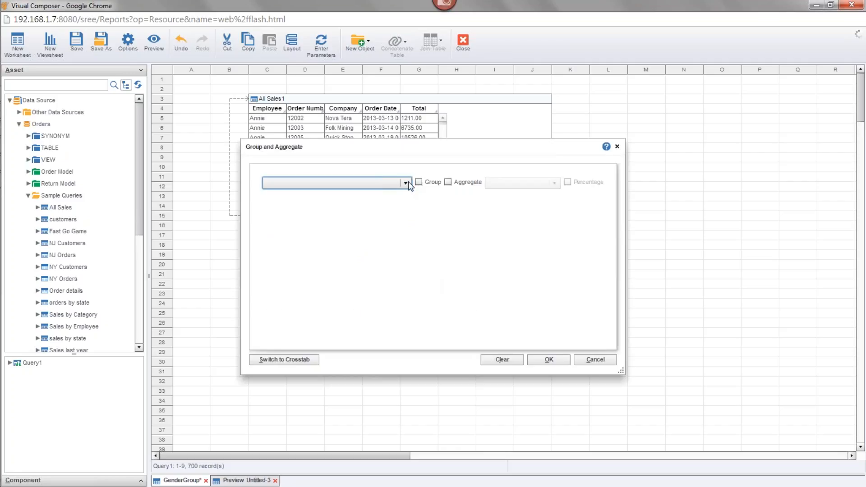
Group the mirrored table by All Sales1.Employee and by All Sales1.Order Date at Year level
left_click(406, 182)
left_click(355, 206)
left_click(378, 202)
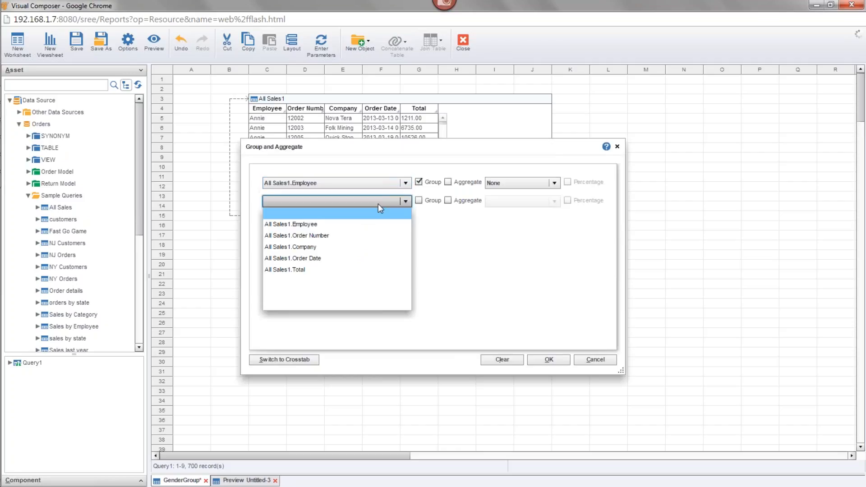
left_click(341, 258)
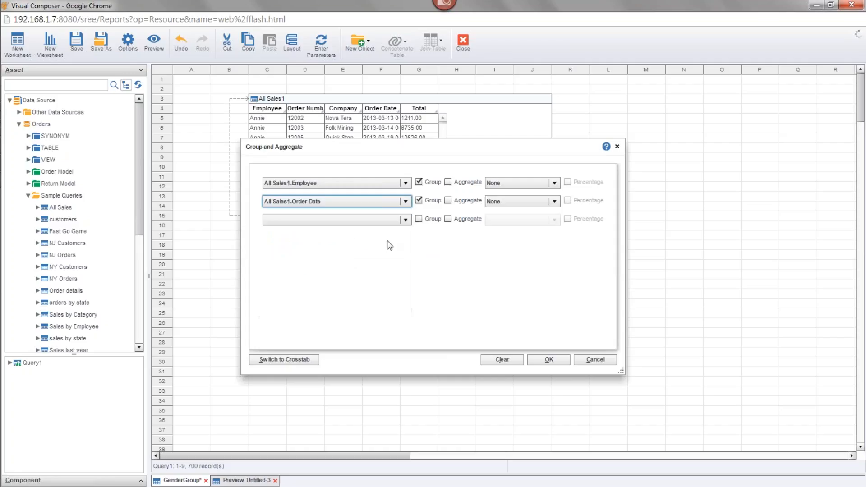
left_click(505, 204)
left_click(513, 226)
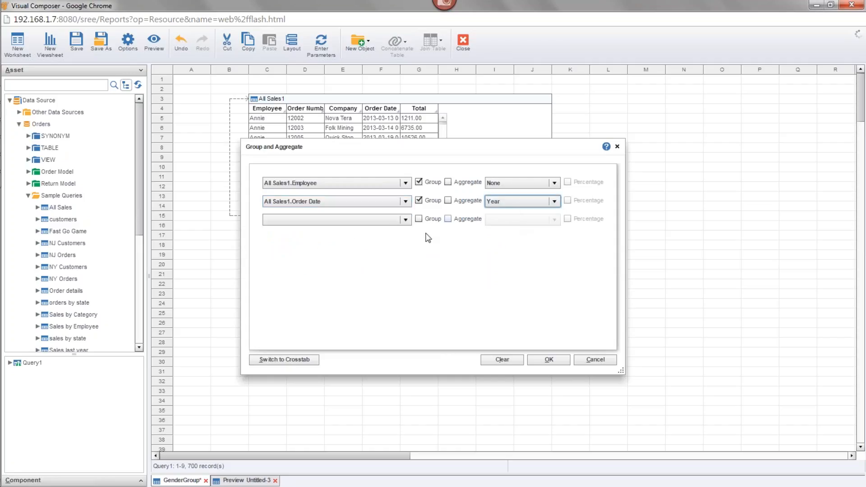
left_click(384, 221)
left_click(327, 289)
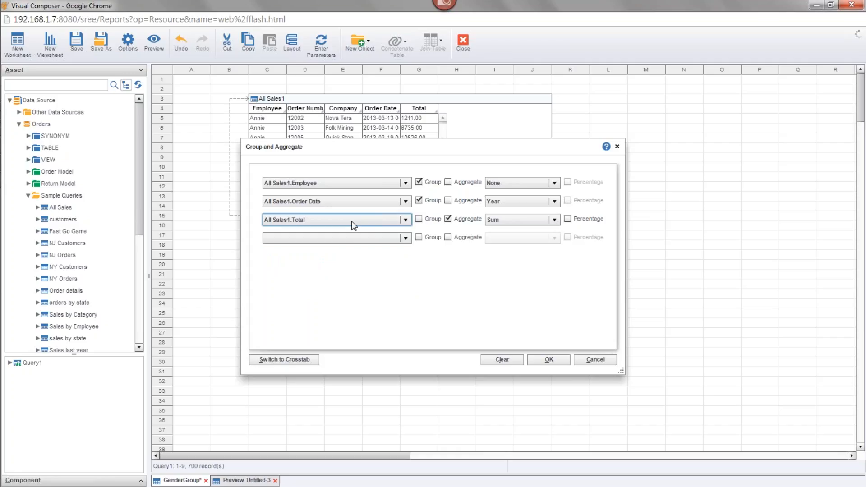
left_click(594, 359)
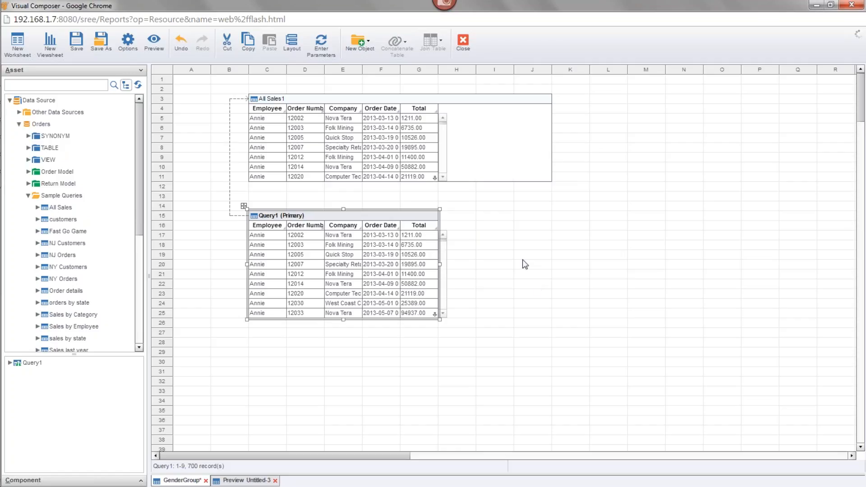
Delete the mirrored Query1 table from the worksheet, leaving the All Sales1 table
left_click(349, 99)
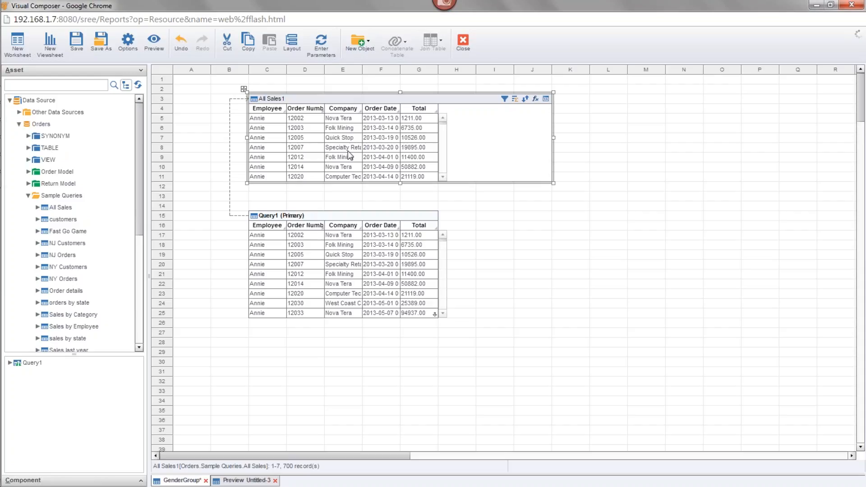
left_click(336, 225)
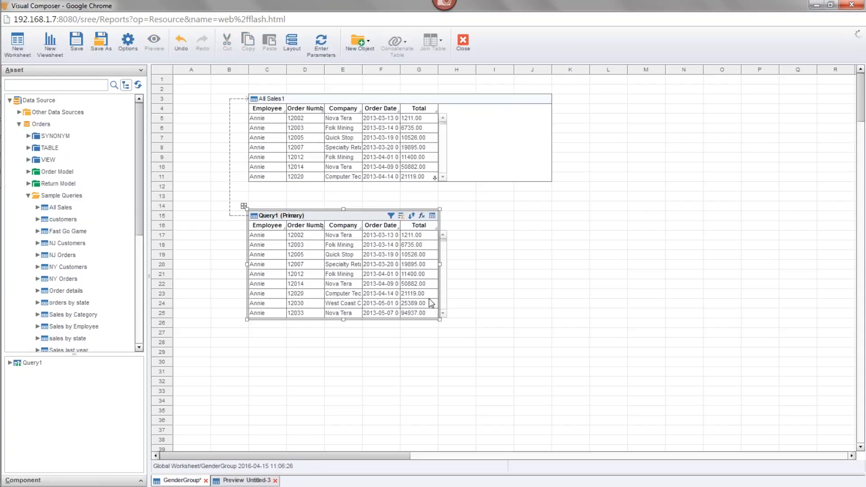
key("Delete")
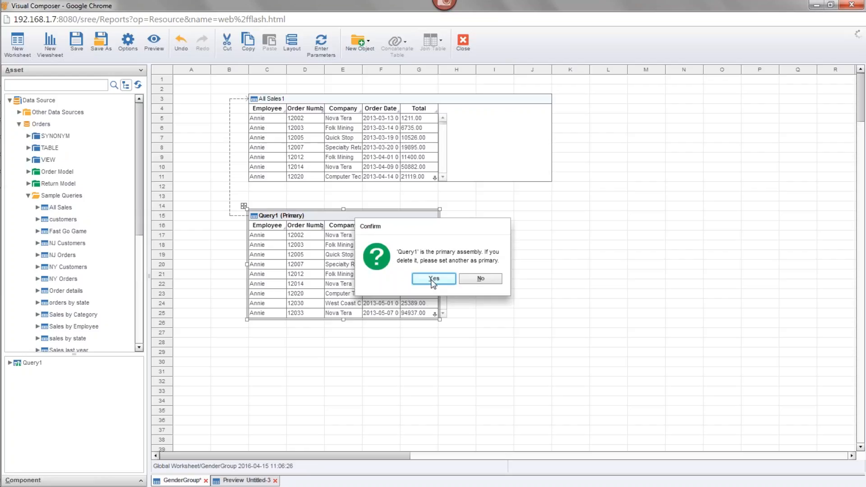
left_click(433, 279)
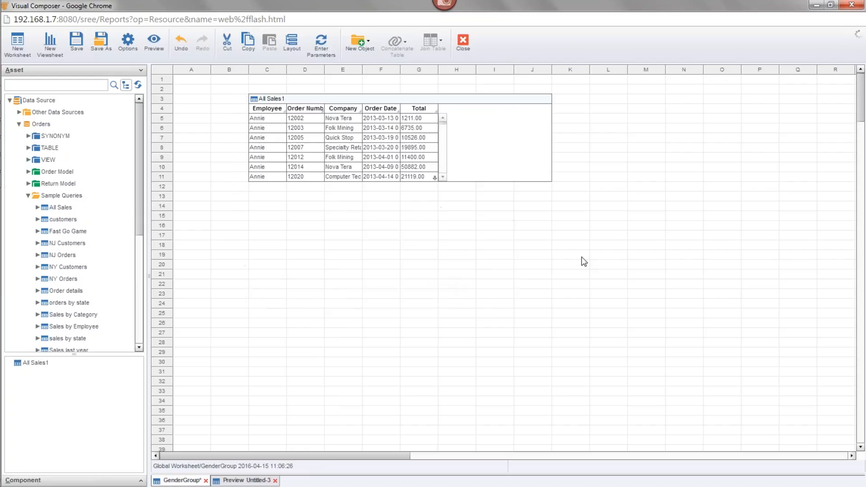
Open grouping and aggregation for the All Sales1 table and group it by Employee and Company
left_click(372, 100)
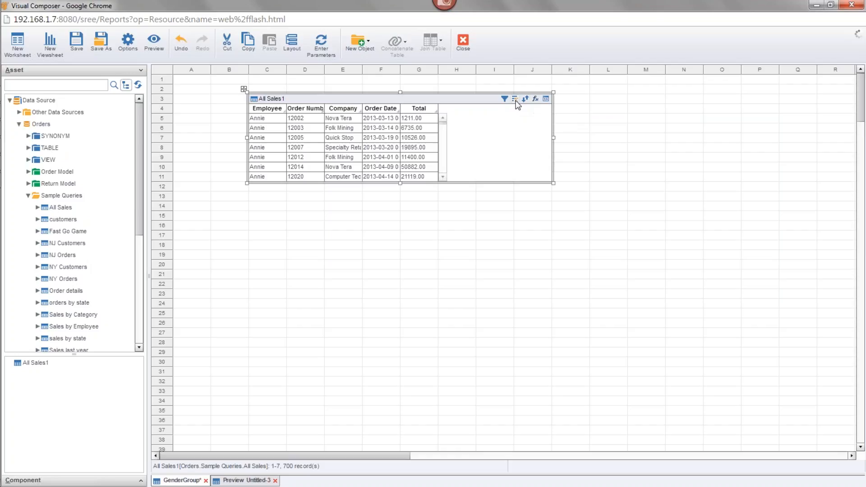
left_click(329, 182)
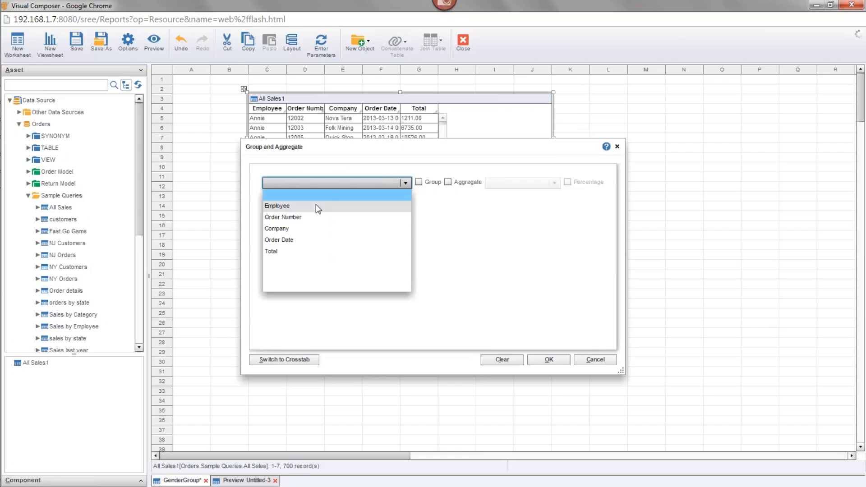
left_click(316, 204)
left_click(334, 202)
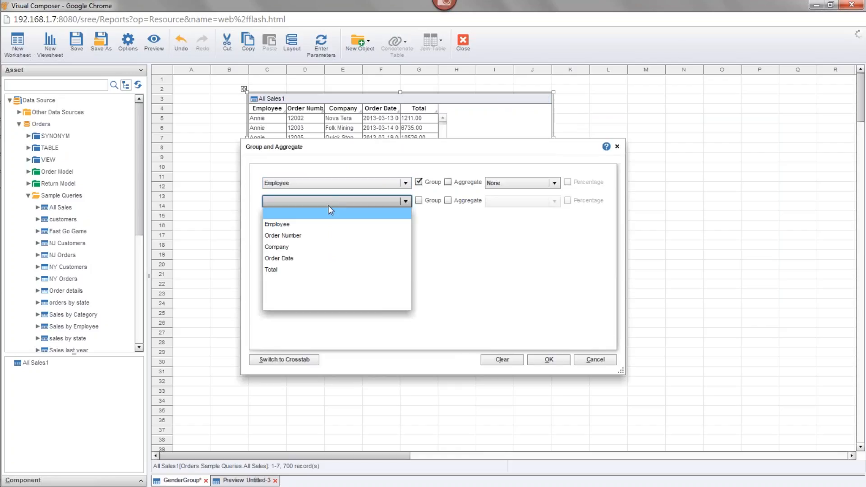
left_click(299, 245)
Add Order Date as a group at Month level, aggregate Total as Sum, and apply the settings to All Sales1
left_click(324, 219)
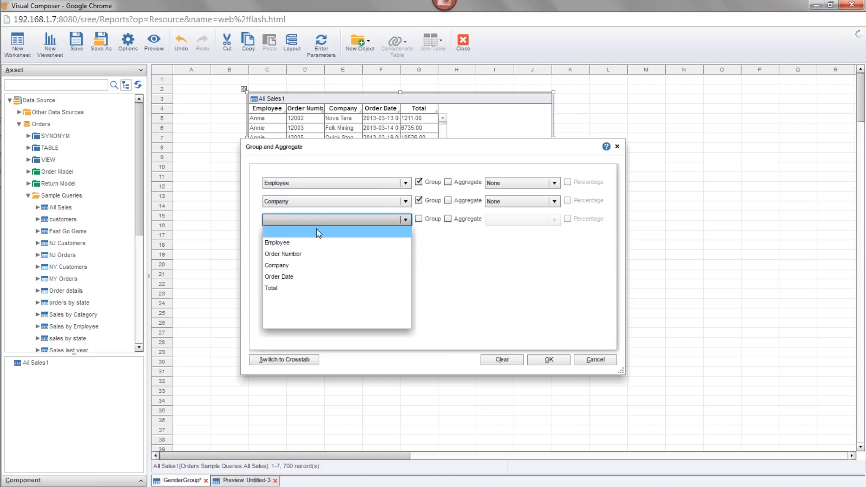
left_click(303, 277)
left_click(502, 219)
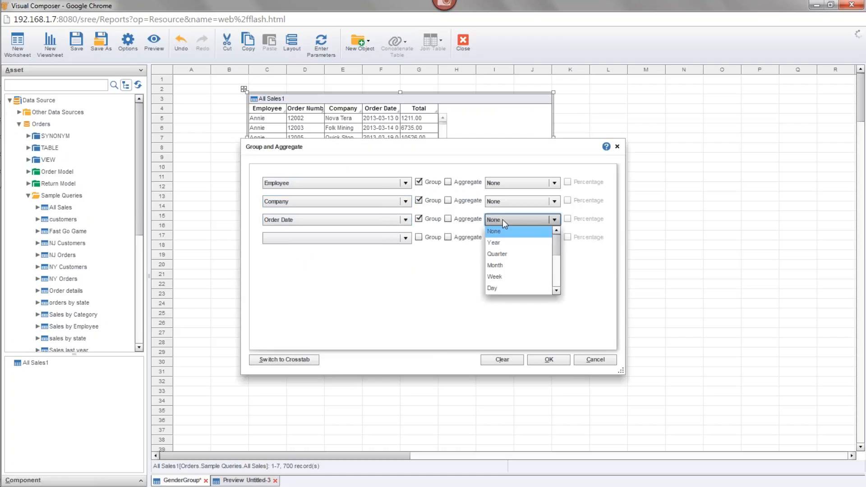
left_click(513, 265)
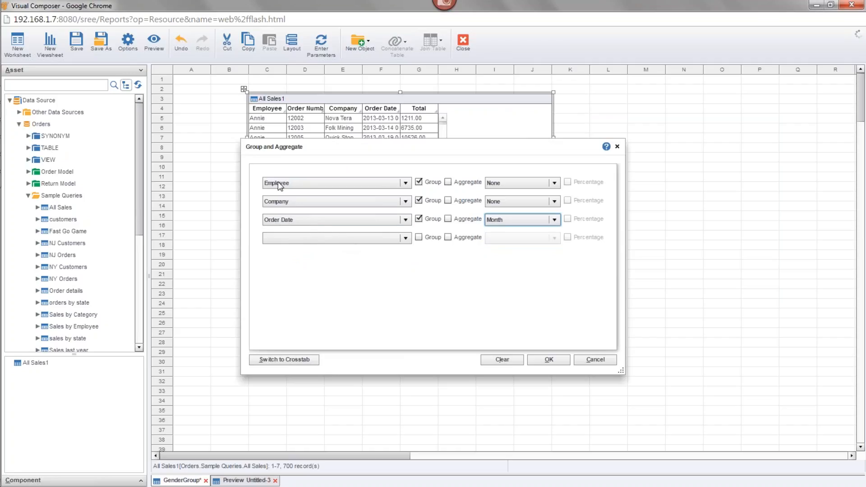
left_click(404, 237)
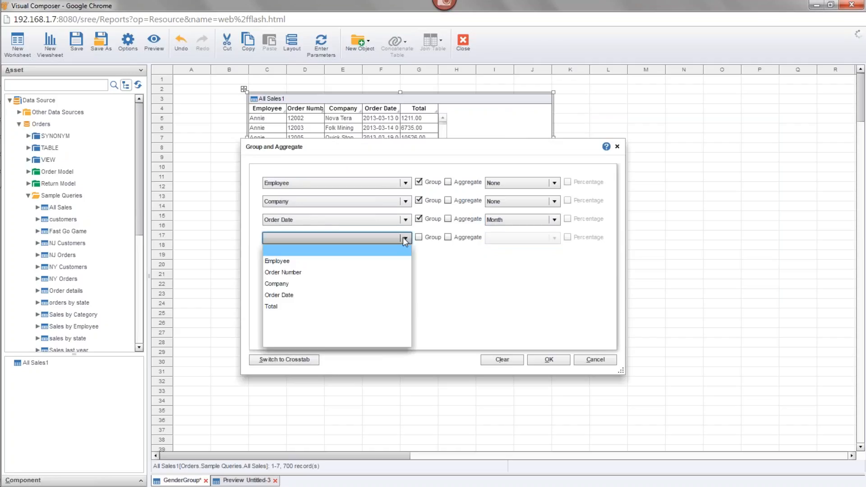
left_click(292, 306)
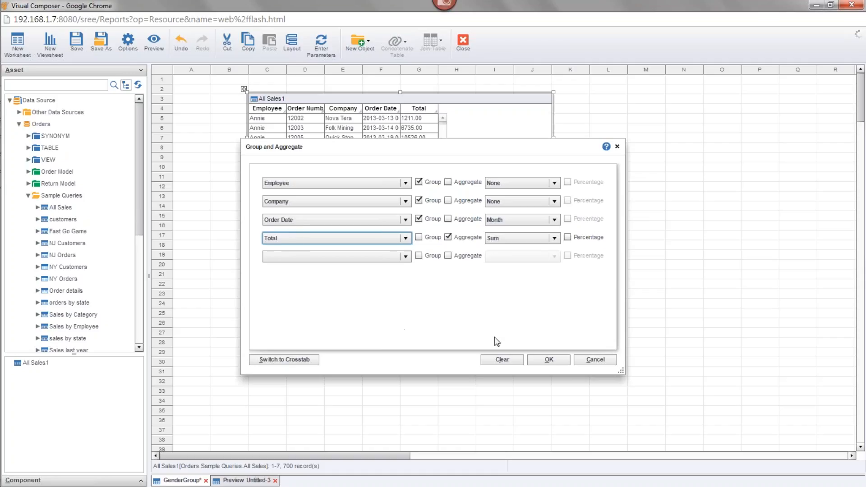
left_click(547, 359)
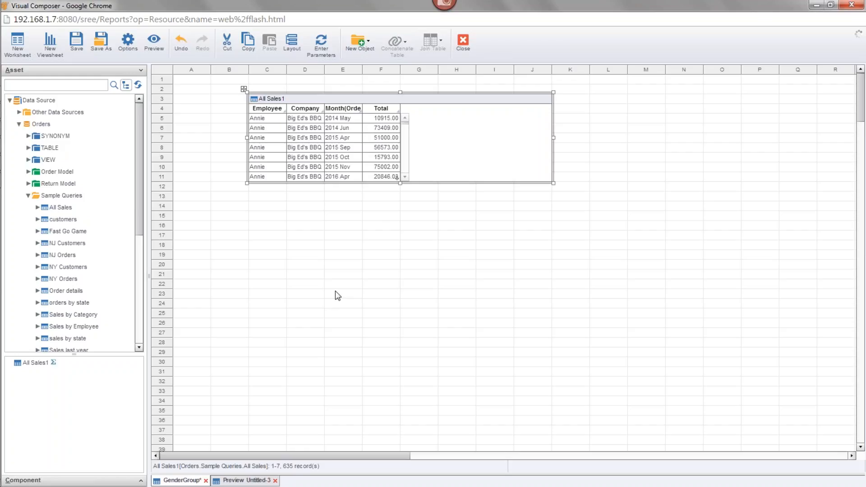
Mirror the grouped All Sales1 table and show the mirror in Live Preview mode, extended down to row 29
right_click(353, 101)
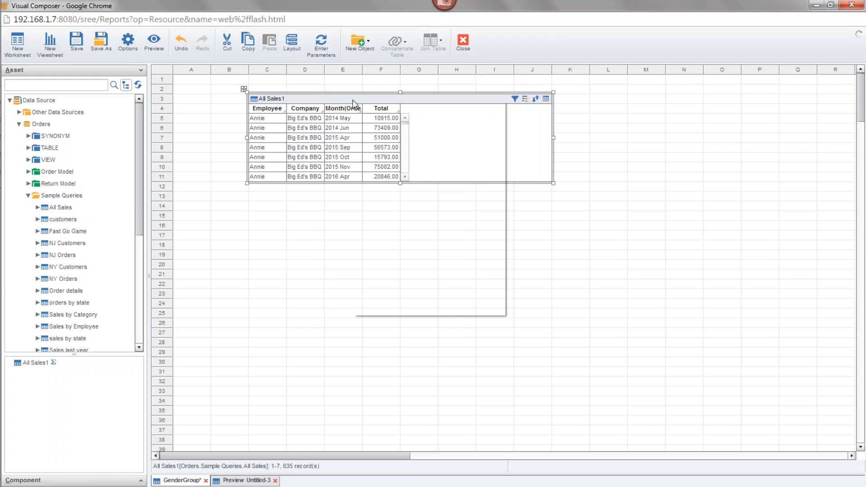
left_click(398, 252)
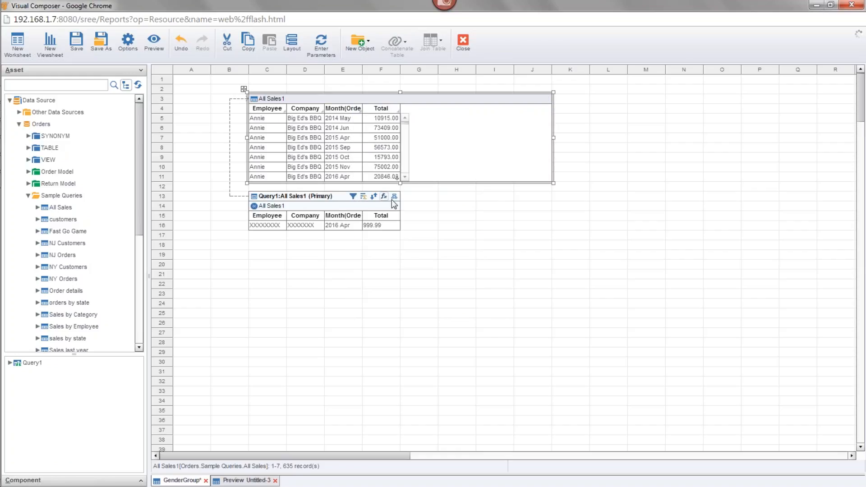
left_click(394, 196)
left_click(425, 226)
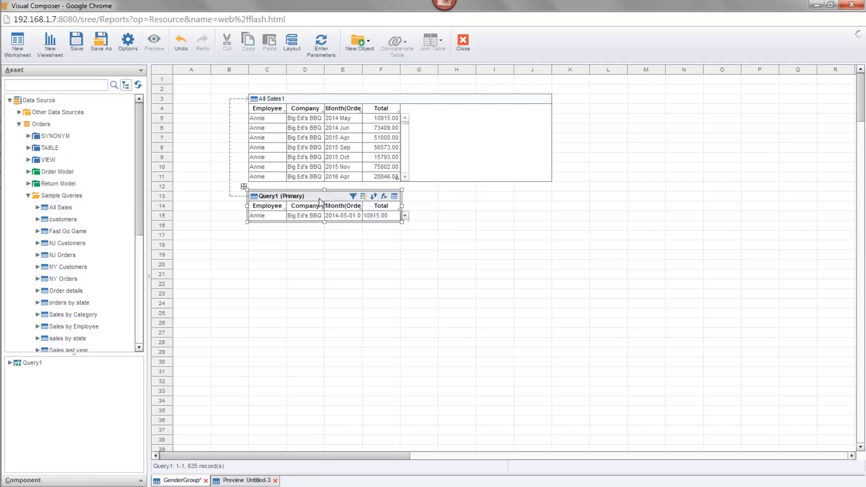
left_click_drag(324, 222, 345, 365)
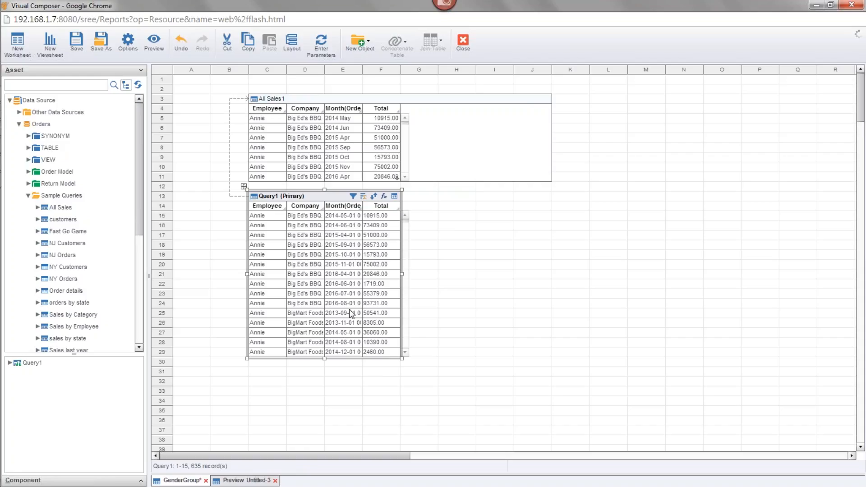
Open grouping and aggregation for the mirrored table and group it by All Sales1.Employee and All Sales1.Company
left_click(364, 197)
left_click(407, 185)
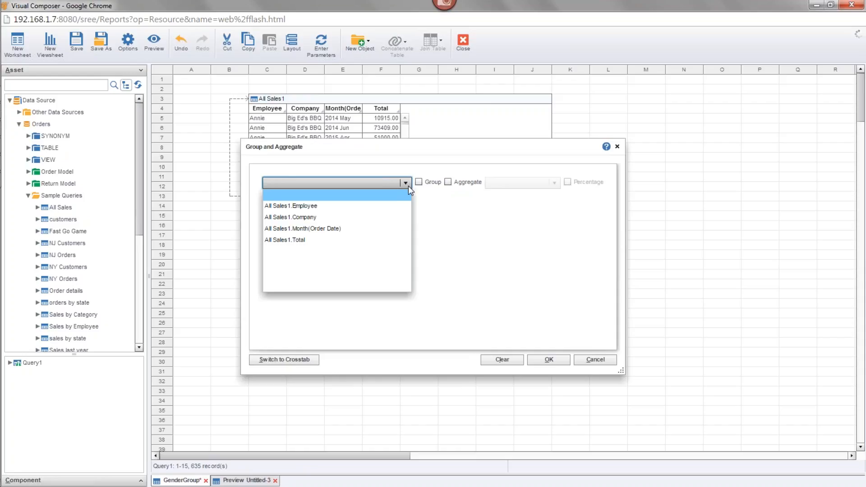
left_click(348, 209)
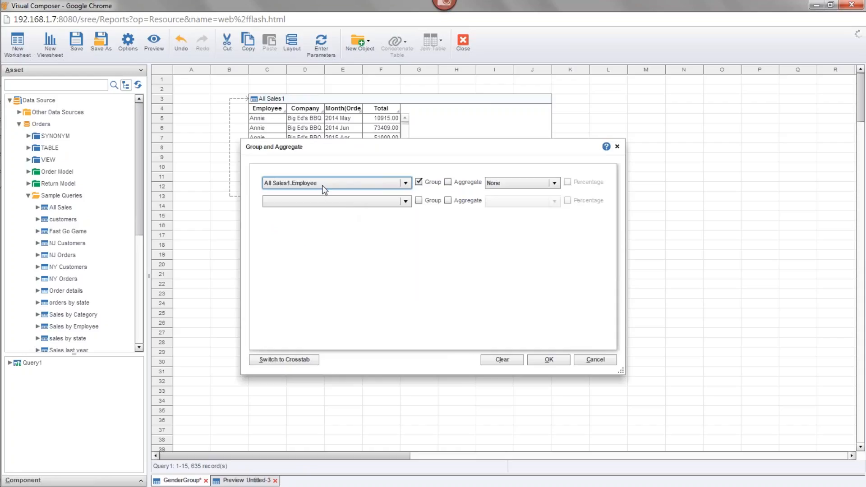
left_click(394, 200)
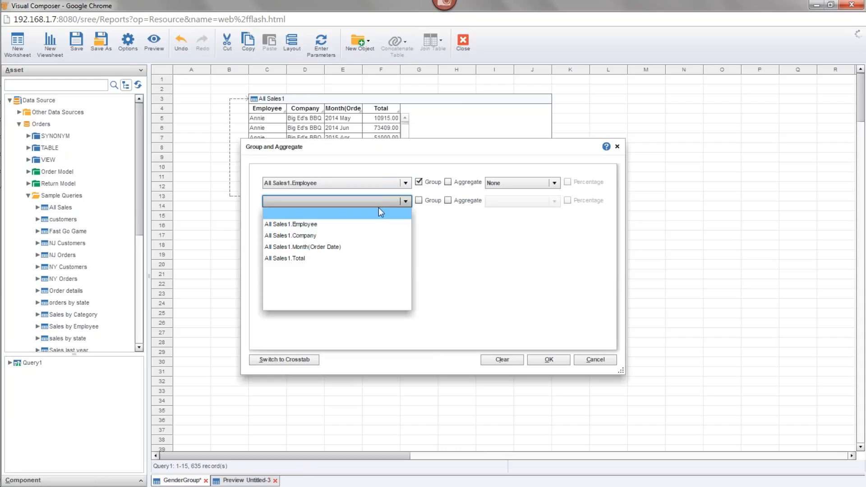
left_click(325, 237)
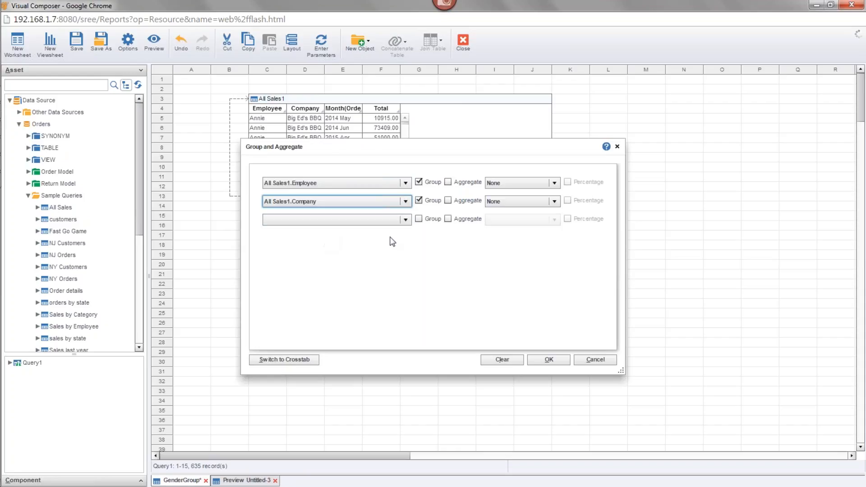
Aggregate All Sales1.Total as Average and apply the grouping settings to the mirrored table
left_click(406, 219)
left_click(315, 277)
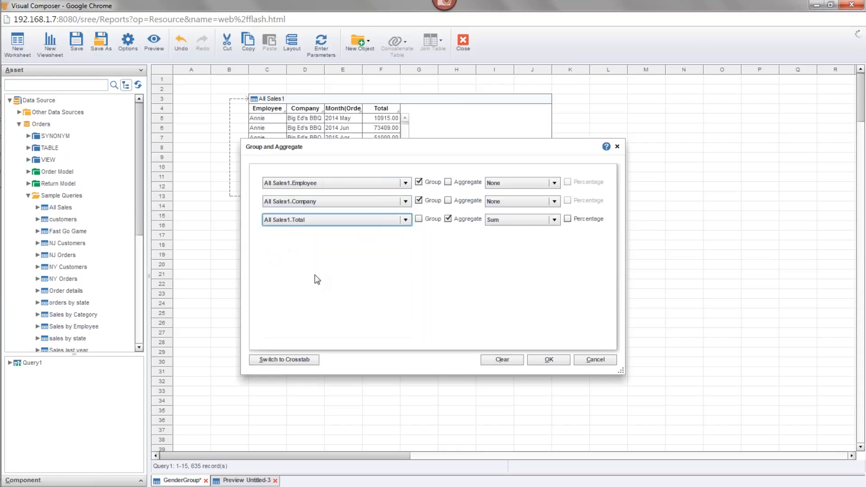
left_click(502, 229)
left_click(502, 242)
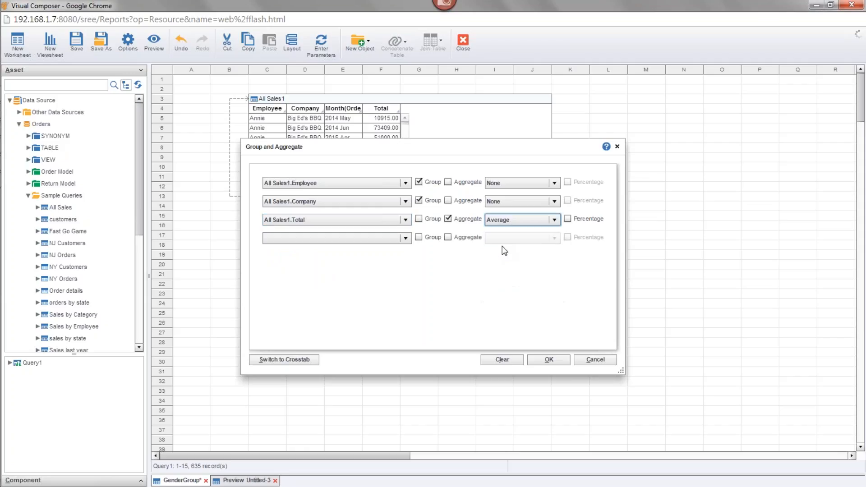
left_click_drag(317, 151, 512, 235)
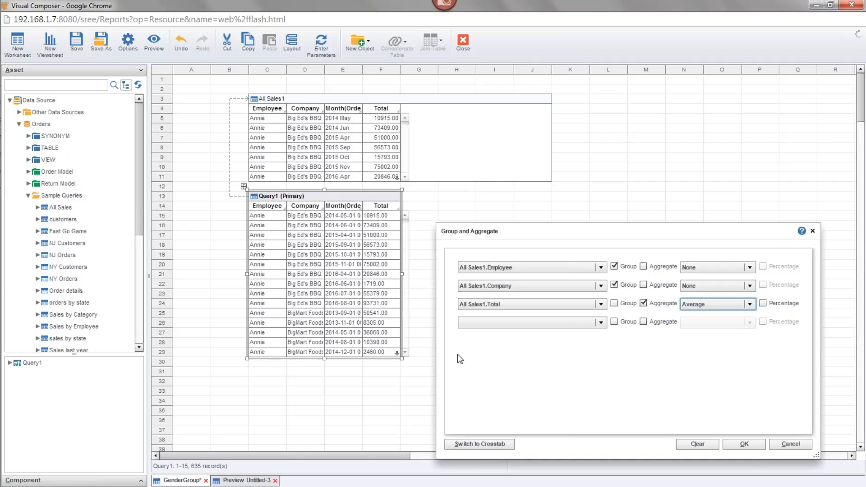
left_click(739, 444)
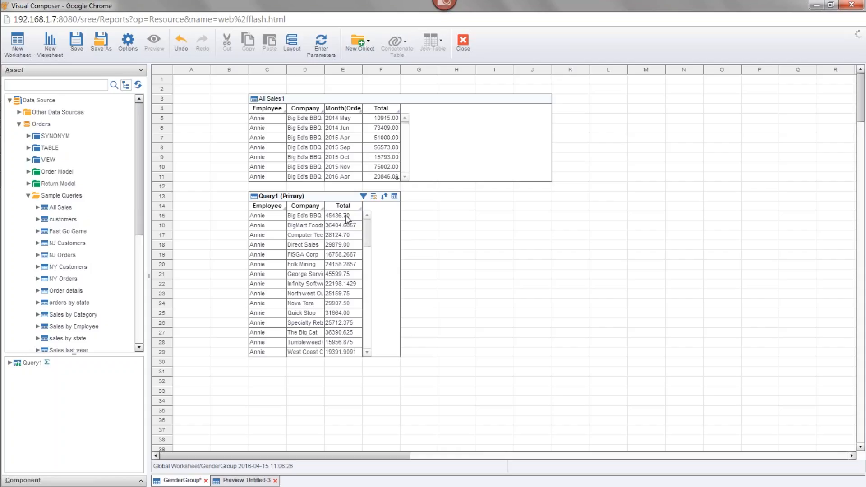
Shorten the mirrored table to end at row 20, and shift it down one row to start at row 14
left_click(306, 199)
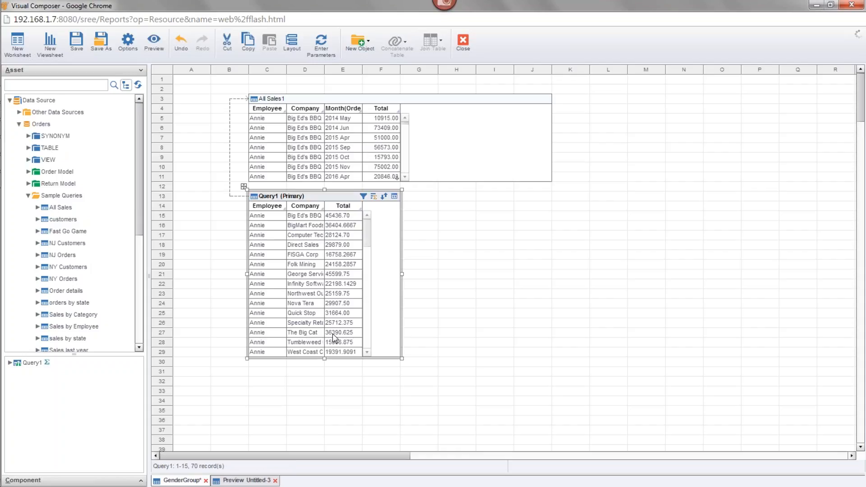
left_click_drag(324, 359, 324, 270)
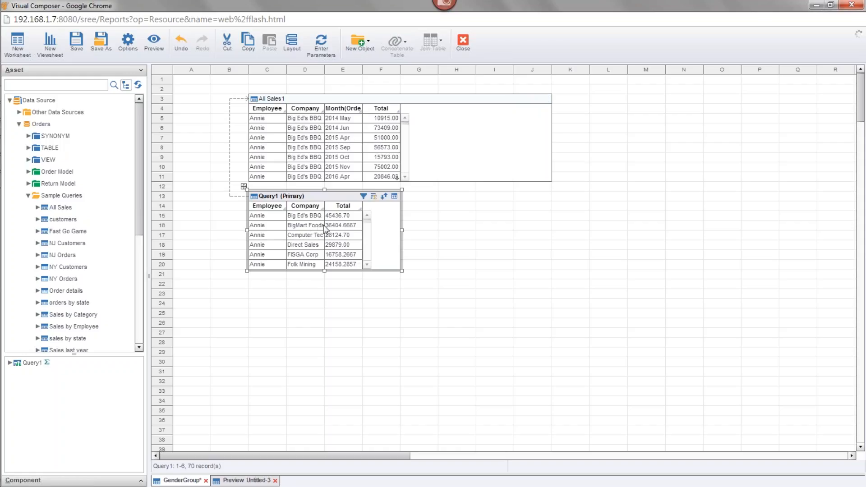
left_click_drag(315, 201, 314, 211)
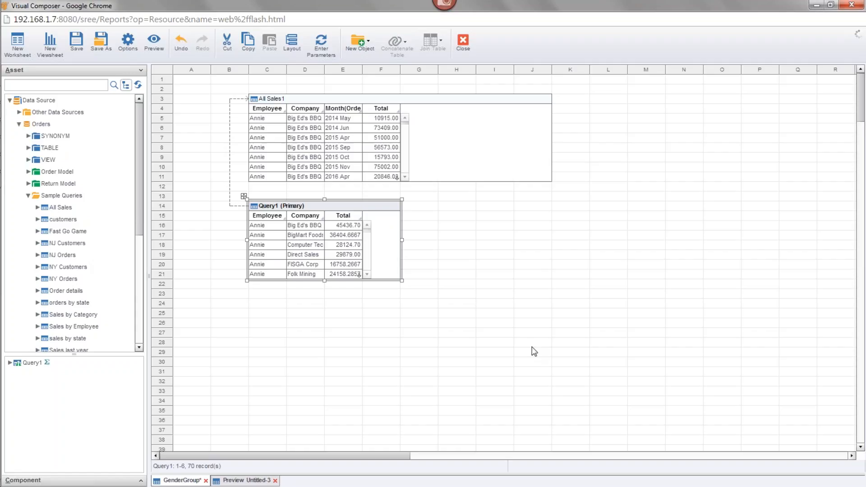
Select both the All Sales1 and Query1 tables and view the join types available for them
left_click(355, 108)
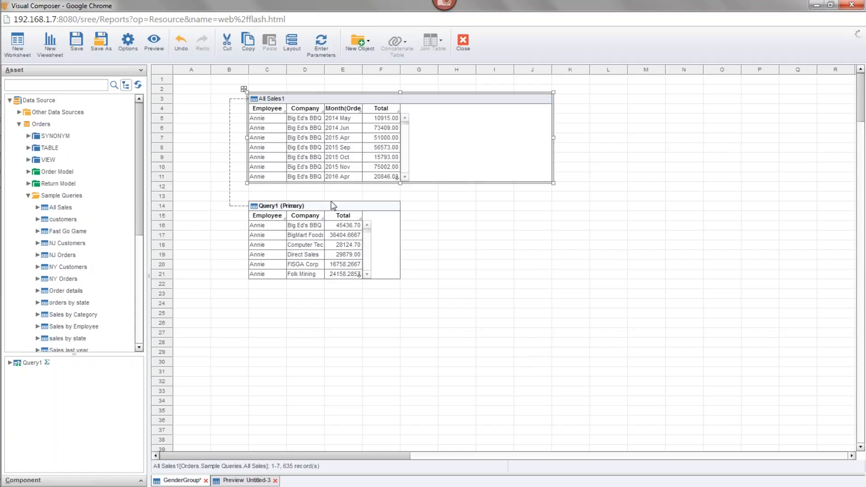
left_click(333, 206)
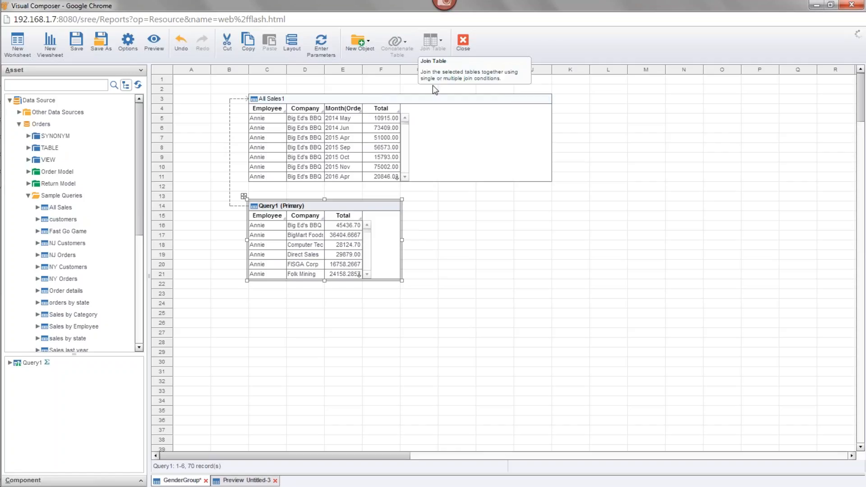
left_click(380, 134, "ctrl")
left_click(434, 49)
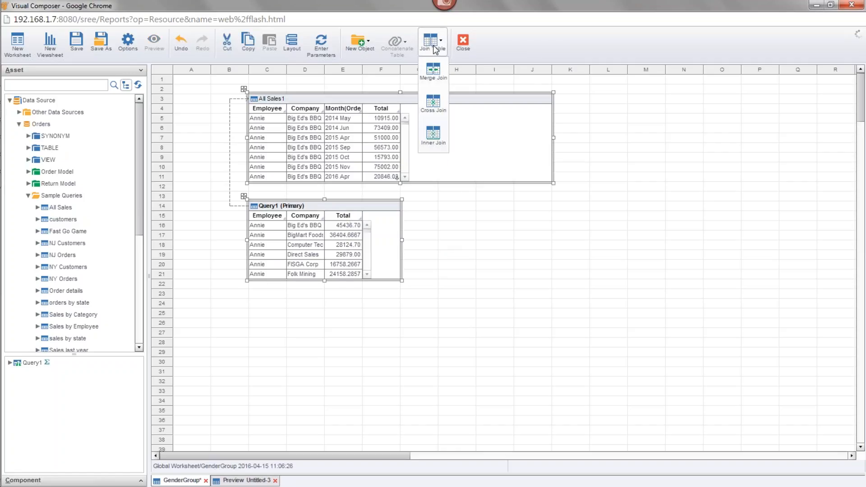
left_click(463, 264)
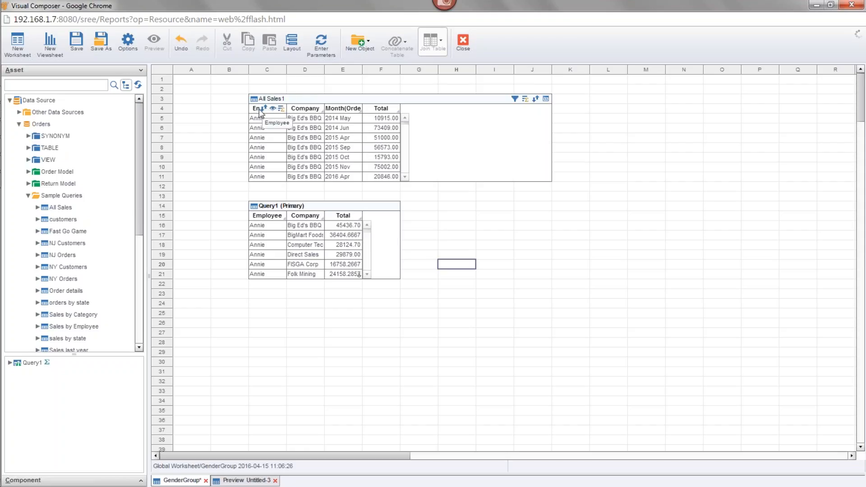
Join All Sales1 with Query1 by linking their Employee columns, and link the Company columns as a second join condition
left_click(259, 112)
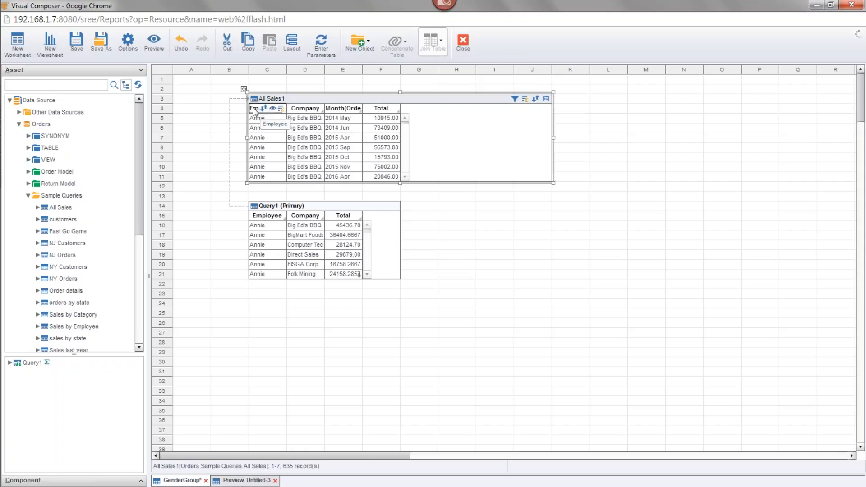
mouse_move(265, 215)
left_mouse_down()
mouse_move(260, 114)
mouse_move(262, 223)
mouse_move(264, 215)
mouse_move(269, 224)
left_mouse_up()
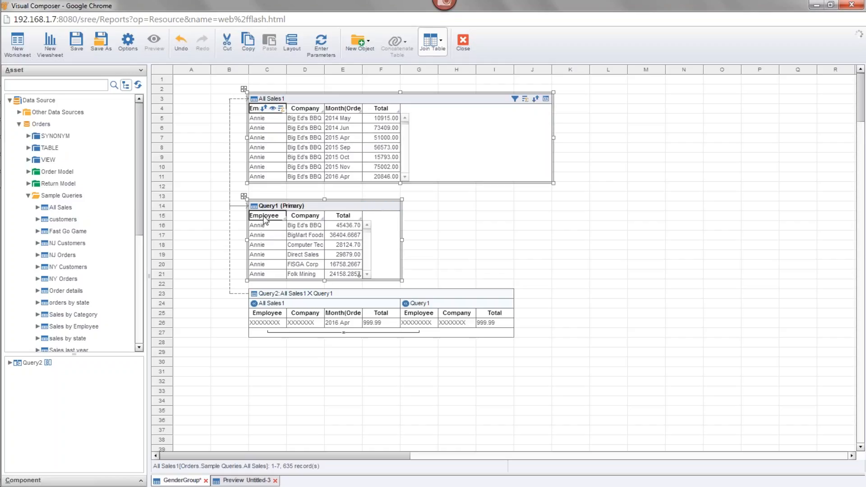
left_click(315, 299)
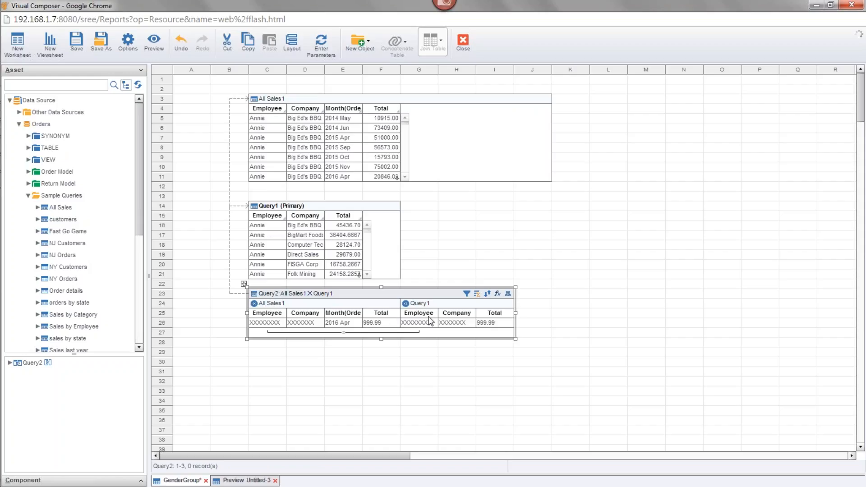
left_click_drag(296, 316, 458, 319)
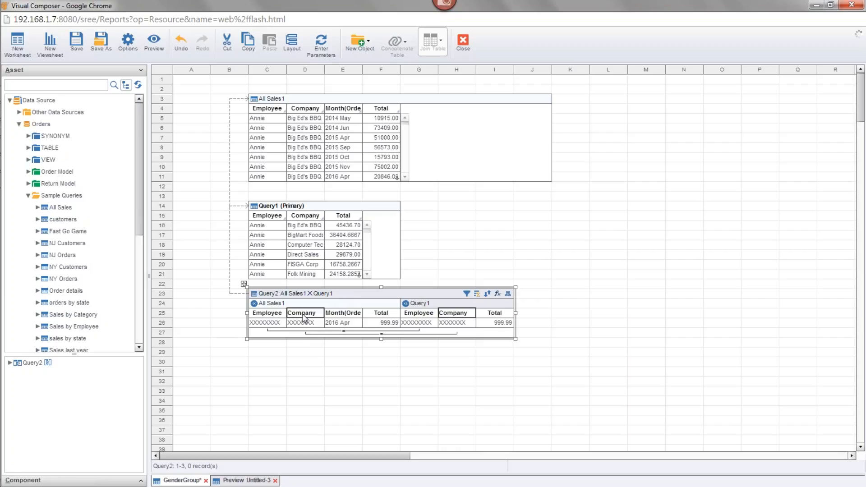
Delete the joined Query2 table from the worksheet
left_click_drag(505, 384, 427, 310)
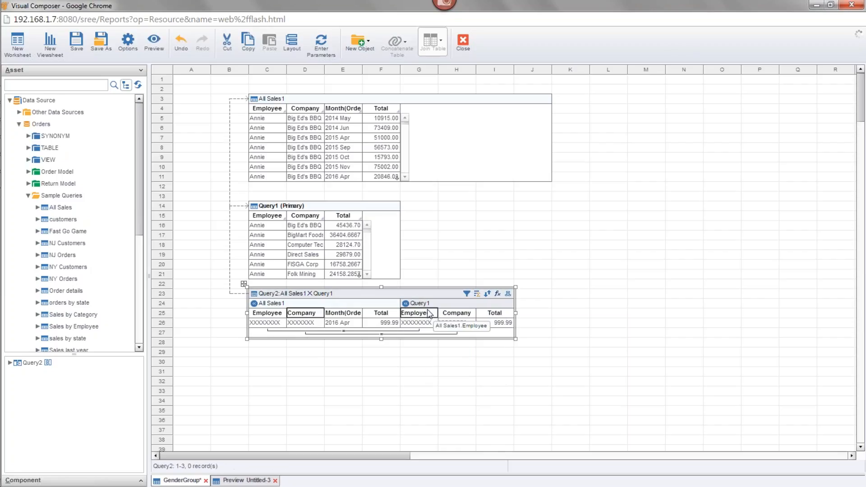
key("Delete")
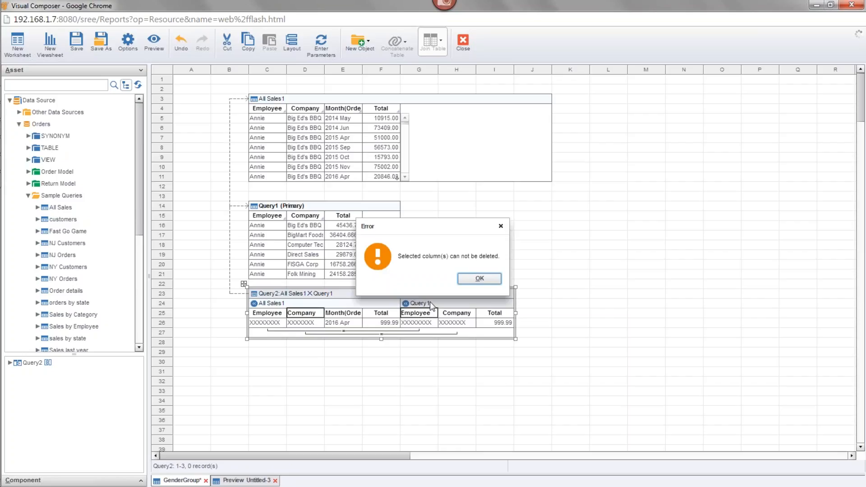
left_click(483, 281)
key("Delete")
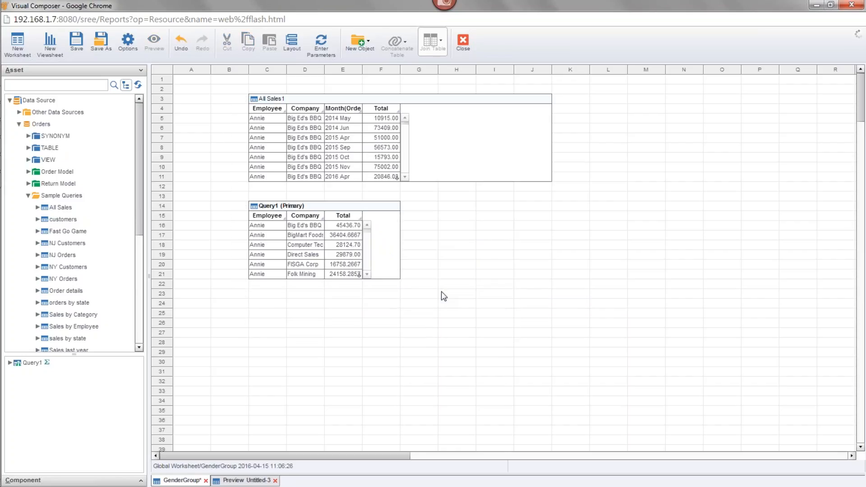
Set up an Inner Join of the All Sales1 and Query1 tables, matching All Sales1.Employee to Query1.Employee
left_click_drag(458, 293, 330, 170)
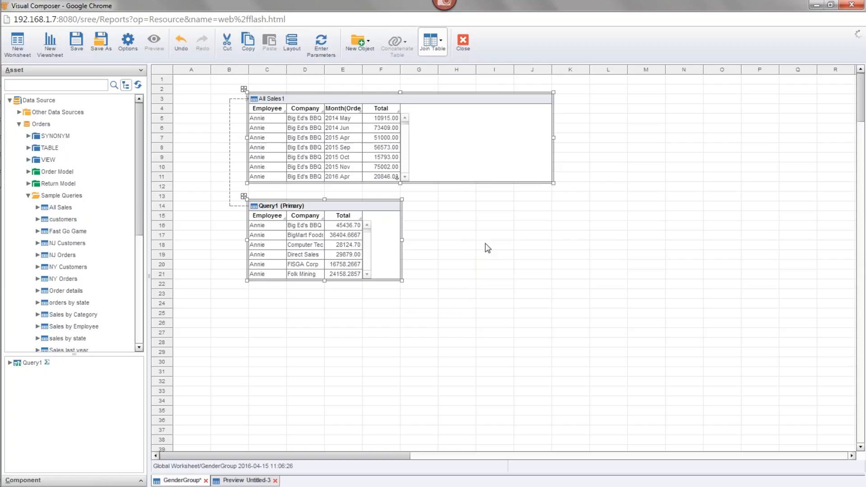
left_click(430, 47)
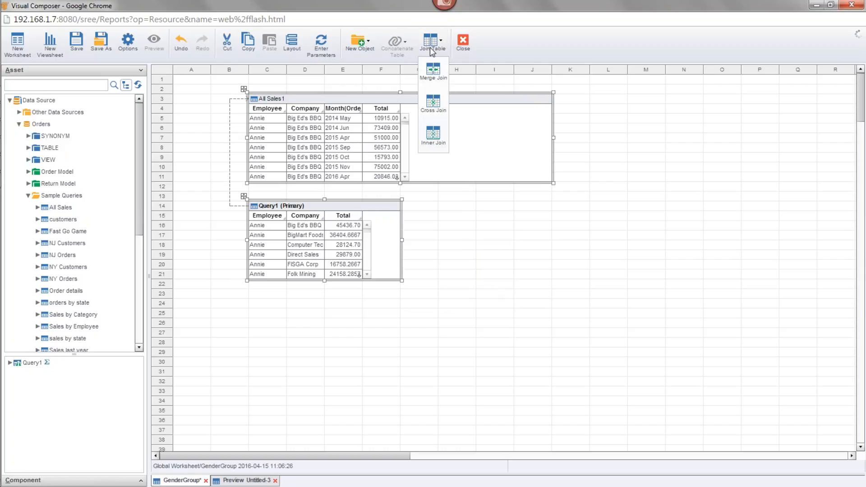
left_click(436, 139)
left_click(406, 206)
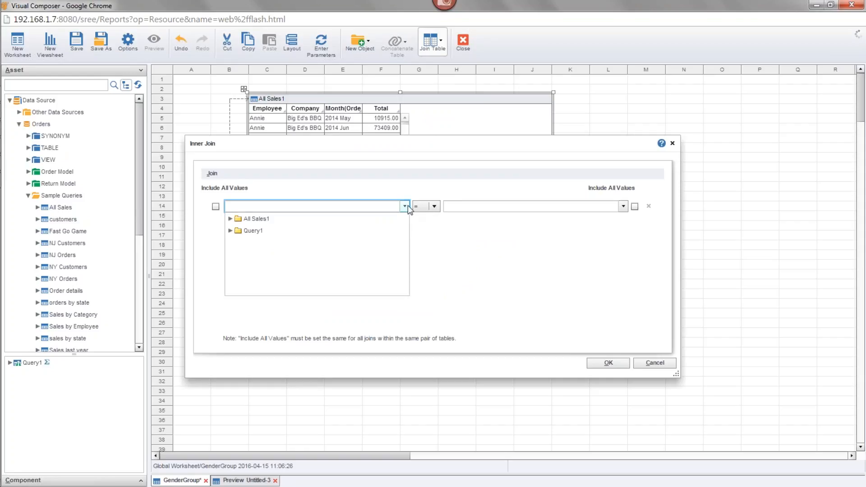
left_click(231, 219)
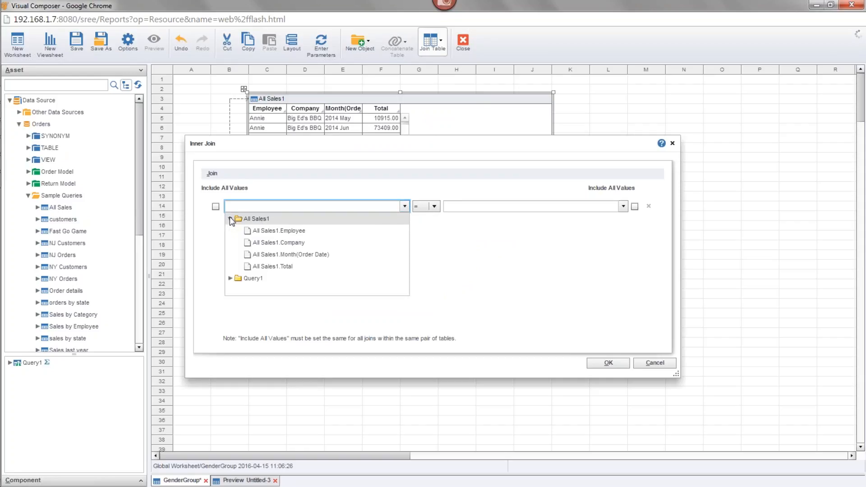
left_click(291, 231)
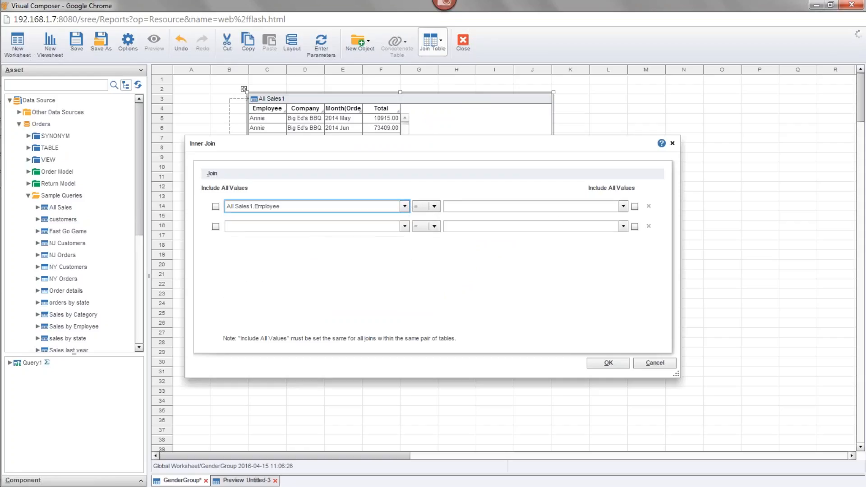
left_click(622, 206)
left_click(449, 231)
left_click(480, 242)
Add a second join condition matching All Sales1.Company to Query1.Company, and create the inner join
left_click(403, 227)
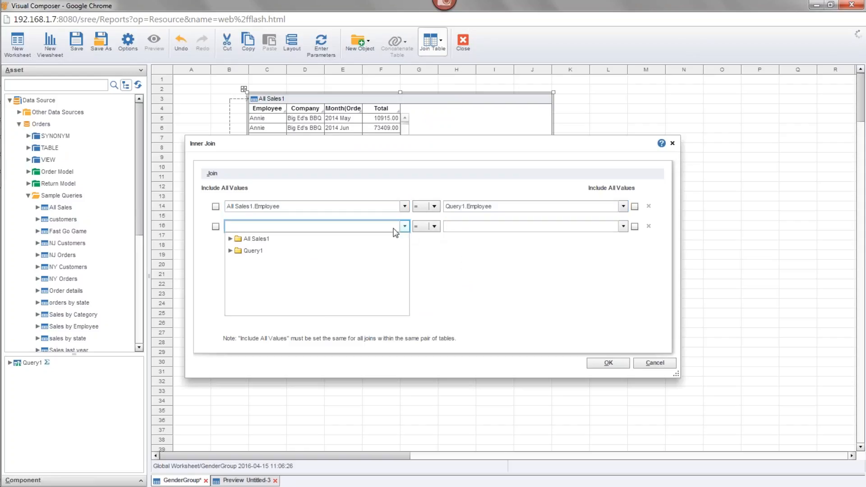
left_click(230, 238)
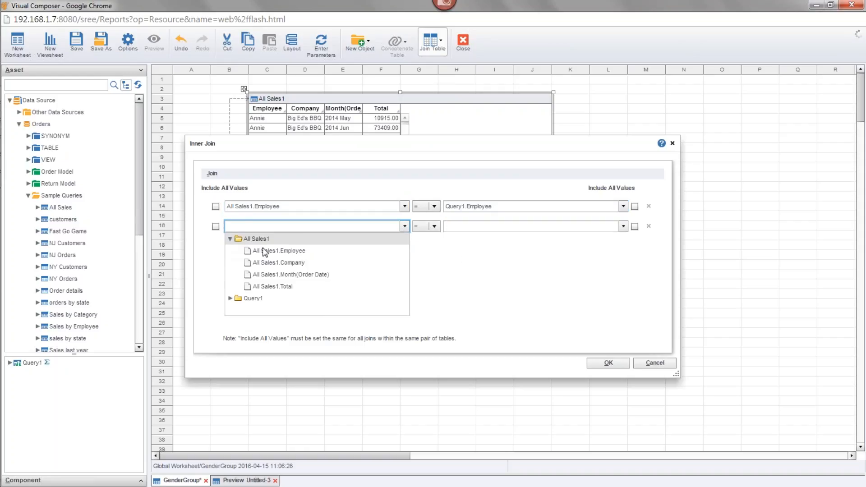
left_click(295, 262)
left_click(623, 226)
left_click(450, 251)
left_click(492, 272)
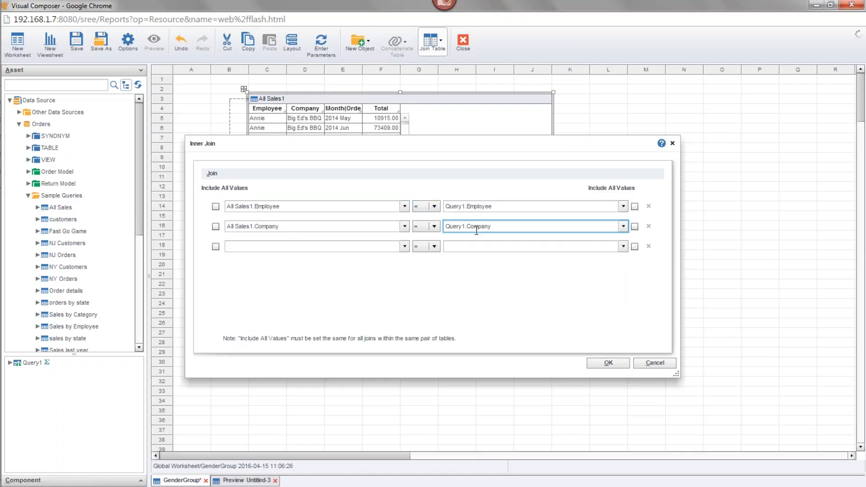
left_click(617, 366)
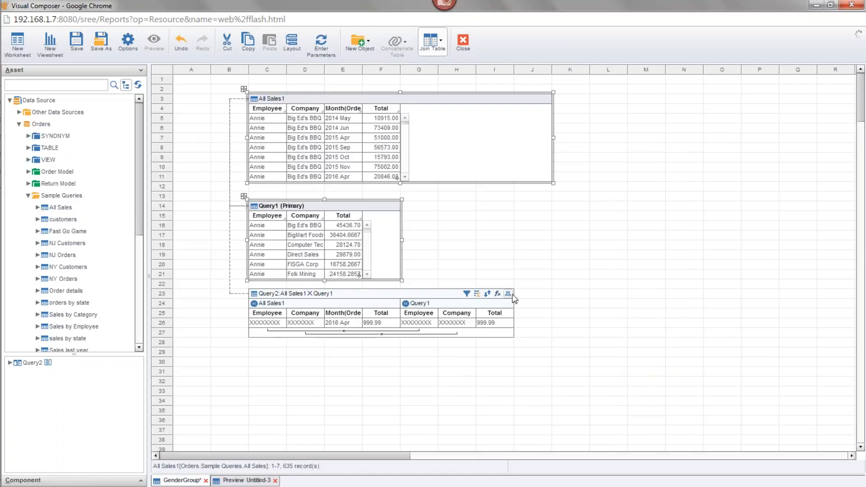
Switch the joined Query2 table to show its data rows, and look through the joined records
left_click(508, 294)
left_click(542, 323)
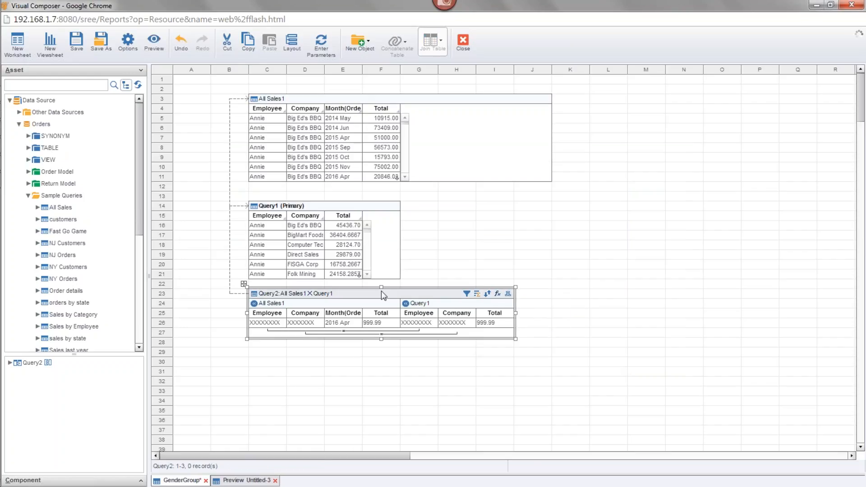
left_click(382, 289)
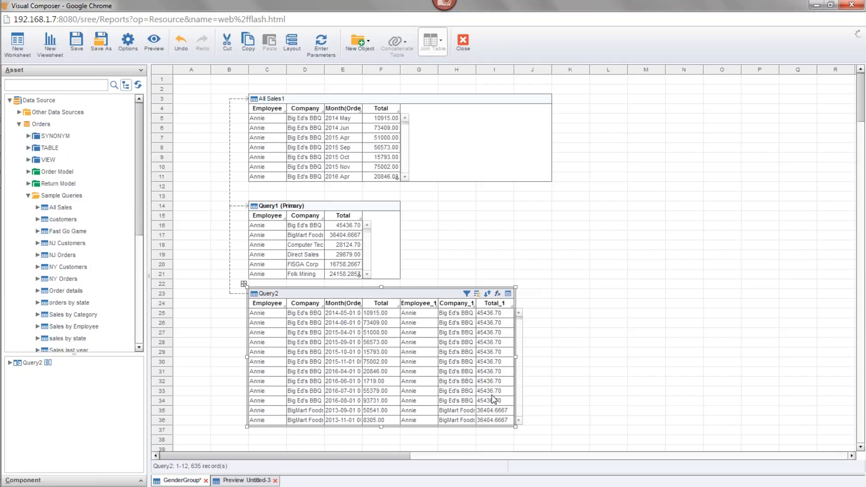
left_click_drag(523, 324, 522, 336)
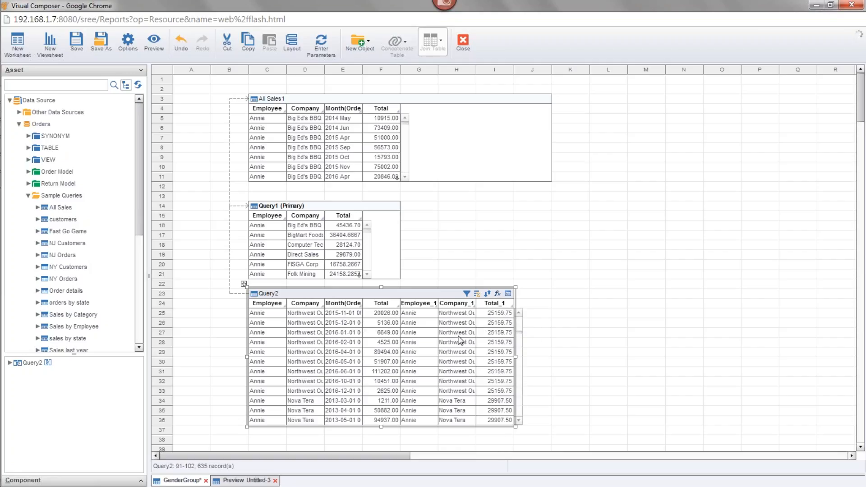
left_click_drag(519, 332, 522, 320)
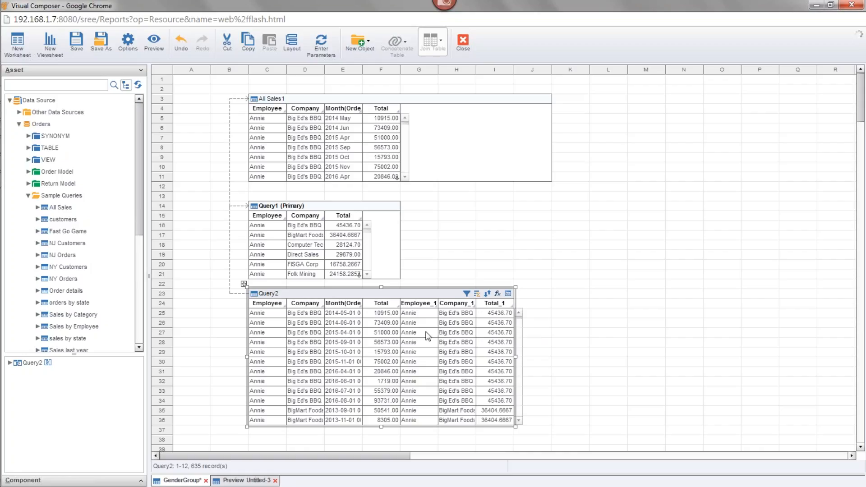
Hide the duplicate Employee_1 and Company_1 columns in Query2
left_click(434, 306)
left_click(433, 304)
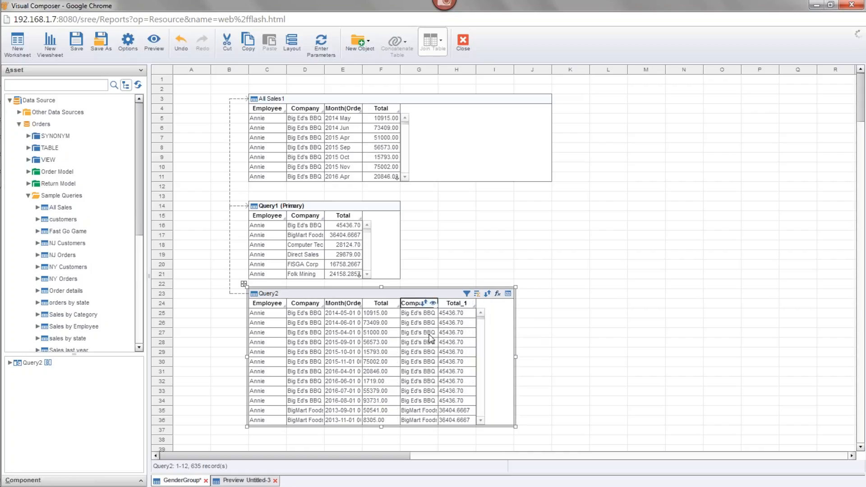
left_click(433, 303)
Rename the Total_1 column of Query2 to Monthly Average, and widen it to two grid columns
double_click(417, 303)
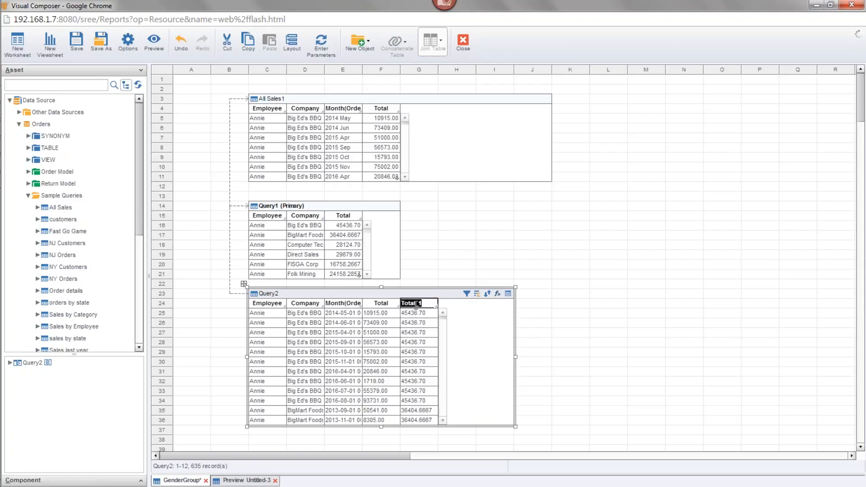
type("Moth")
type("ly Average")
left_click(572, 302)
left_click_drag(445, 304, 475, 304)
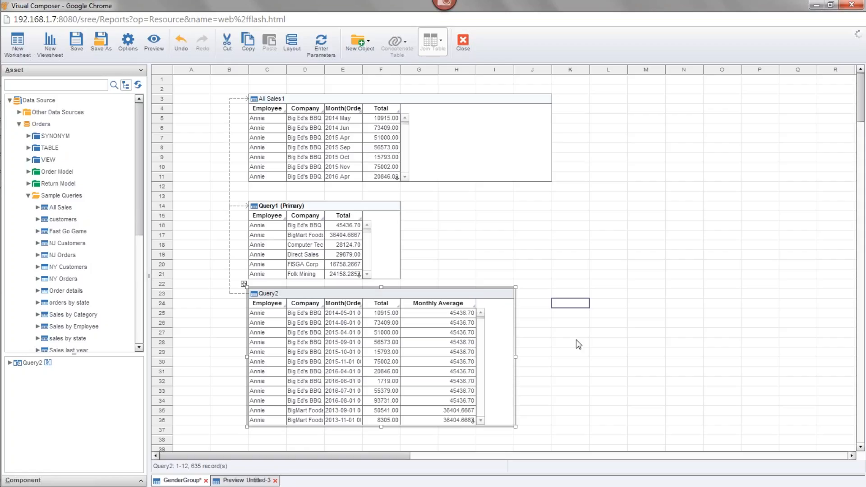
mouse_move(422, 348)
left_click(348, 98)
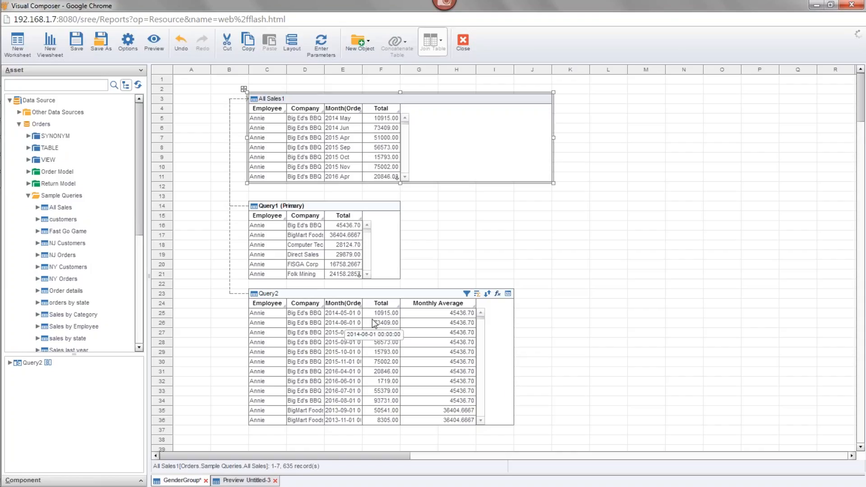
Create an expression column named Pct Of Ave in Query2 with Double as its return data type
left_click(497, 294)
type("P")
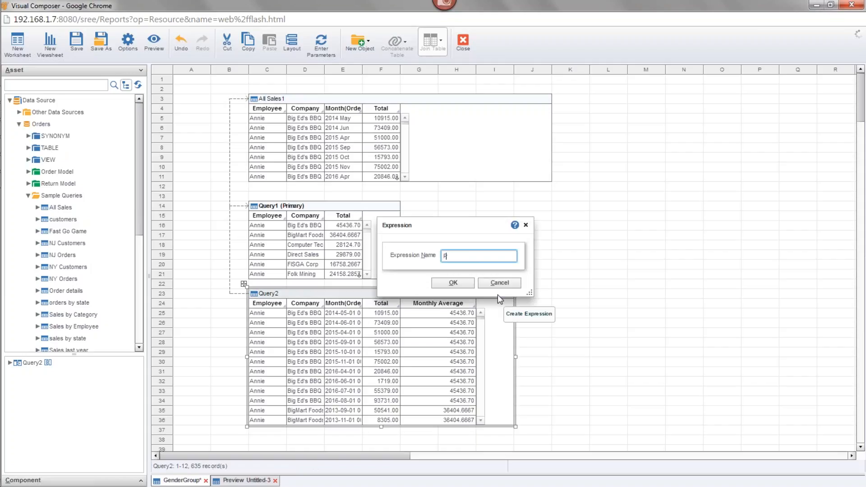
type("ct Of Ave")
left_click(471, 289)
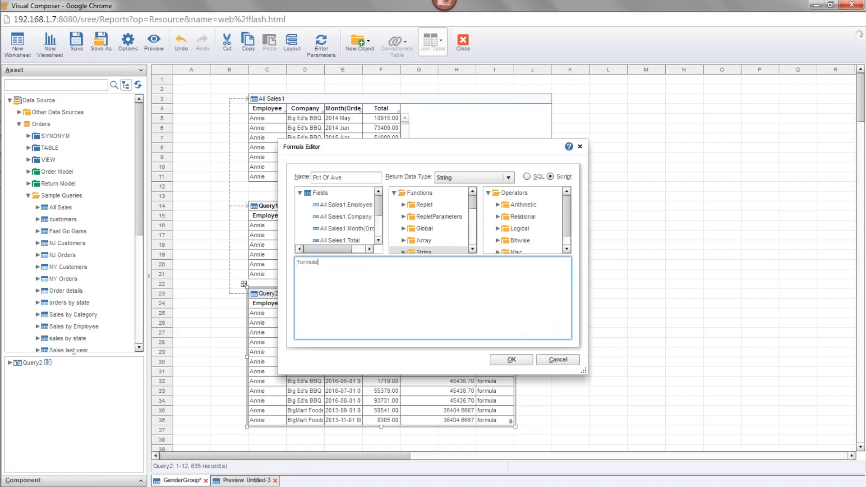
left_click(487, 177)
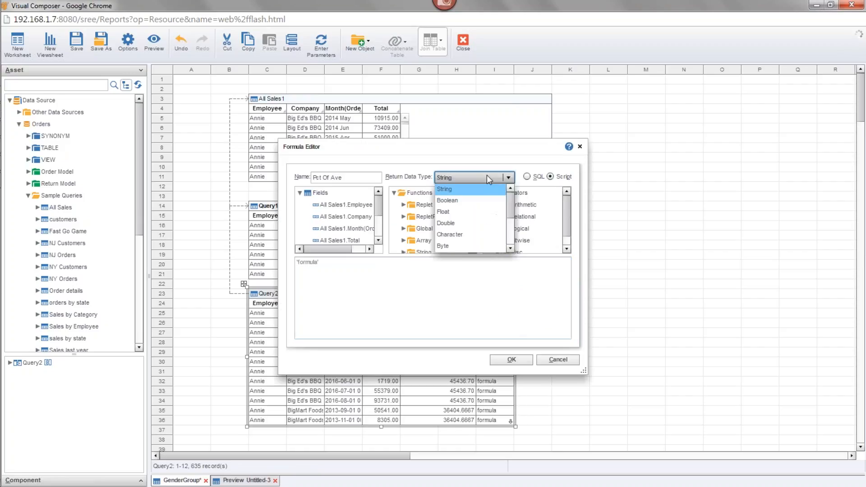
left_click(469, 223)
Replace the placeholder formula with field['All Sales1.Total']/field['Monthly Average'] and apply it to the Pct Of Ave column
left_click(329, 262)
key("BackSpace")
left_click(378, 209)
left_click_drag(378, 209, 378, 220)
left_click_drag(332, 252, 342, 251)
left_click(330, 229)
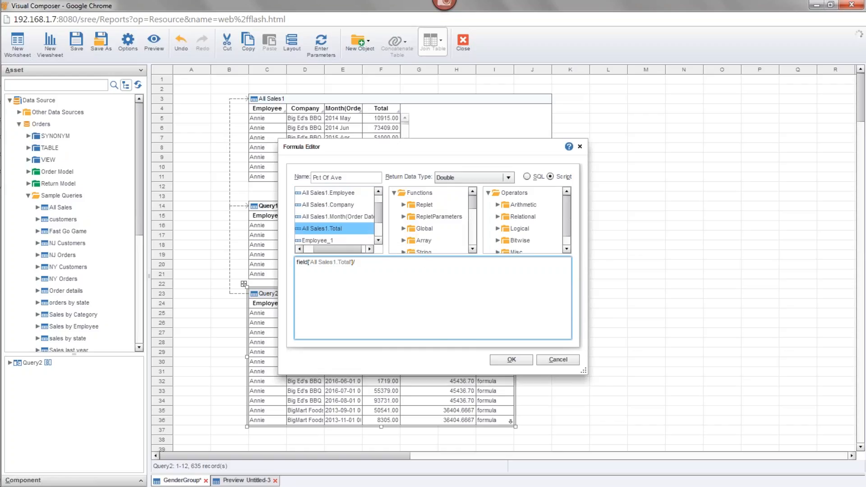
left_click_drag(378, 210, 378, 226)
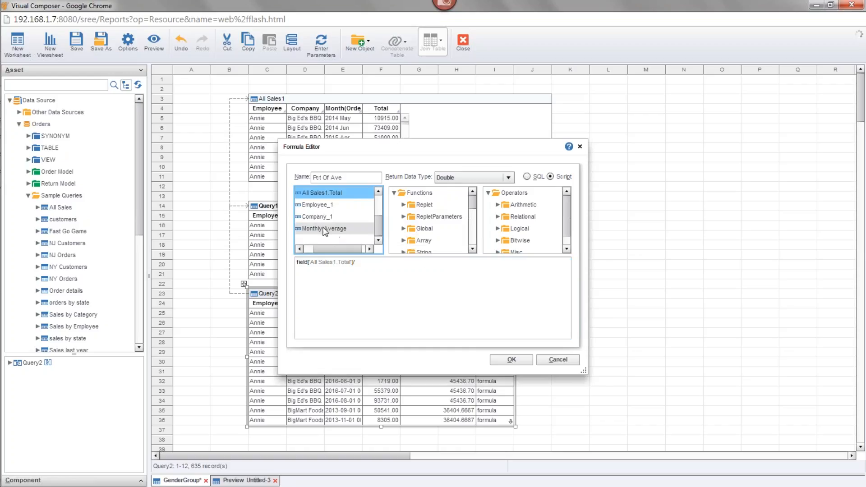
left_click(333, 231)
left_click_drag(437, 147, 597, 44)
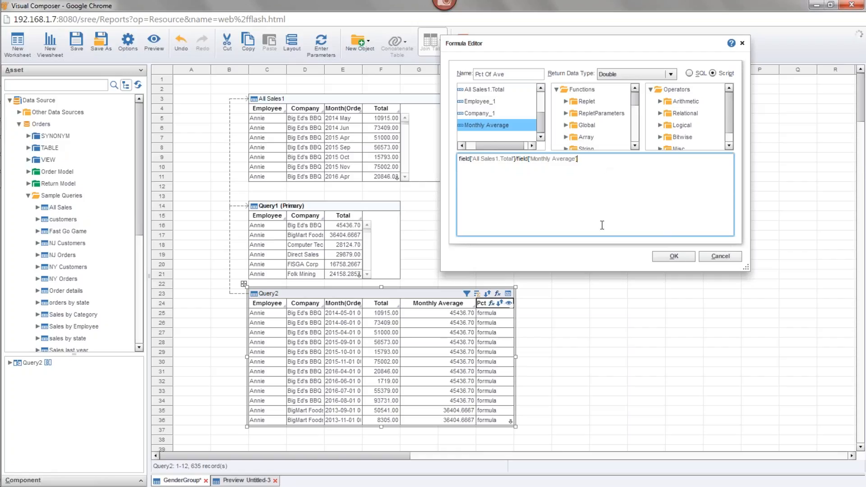
left_click(672, 256)
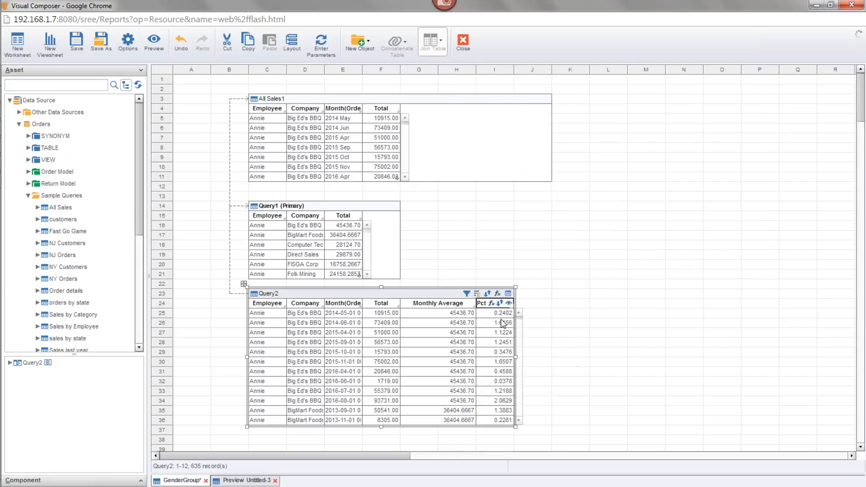
left_click(600, 322)
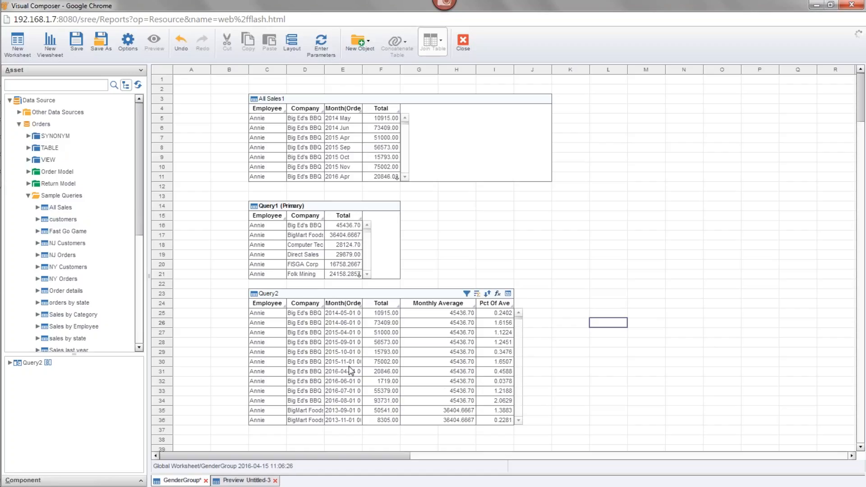
left_click(639, 225)
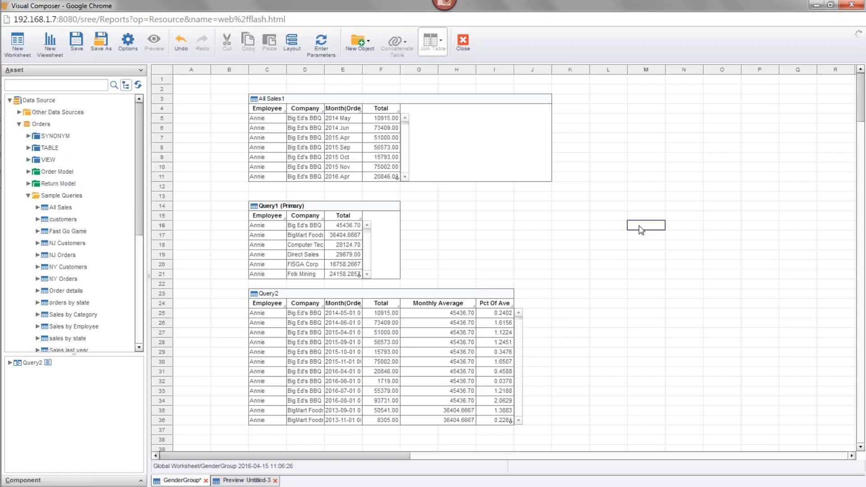